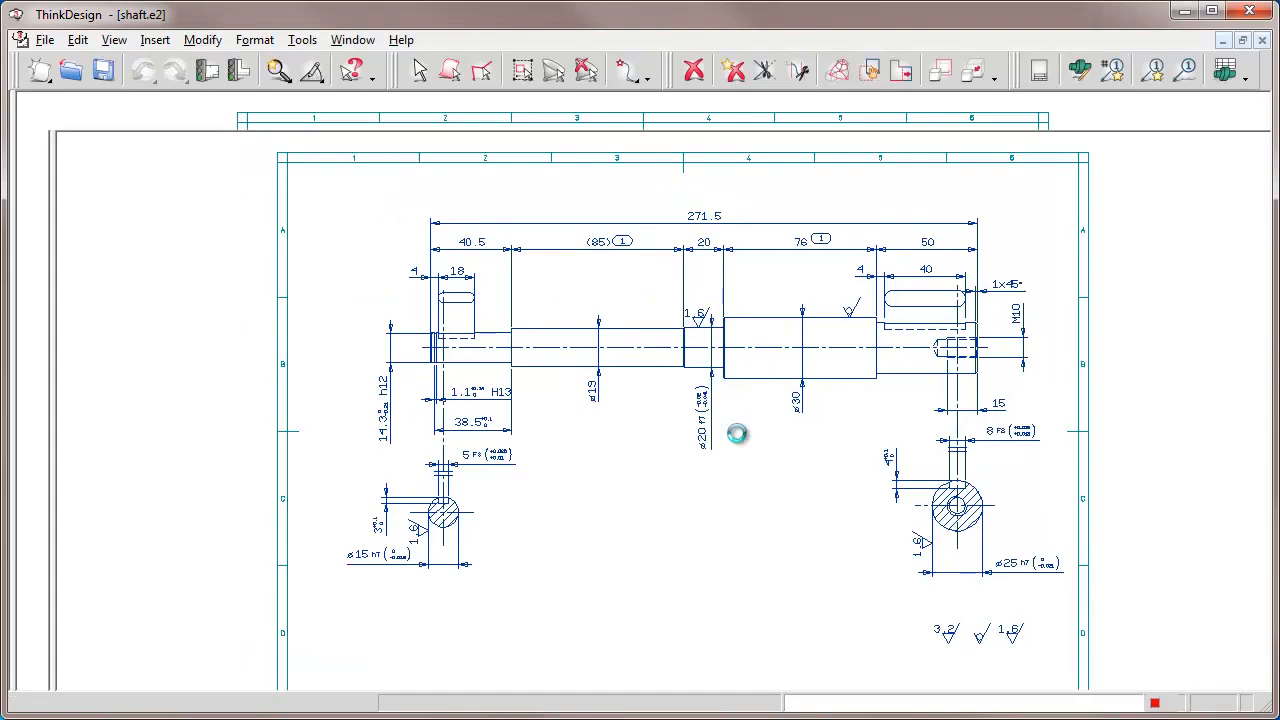
- Show the drawing's structure tree, check the contents of groups SQUA3 and G806030031, and open both groups for editing
drag(50, 160, 229, 160)
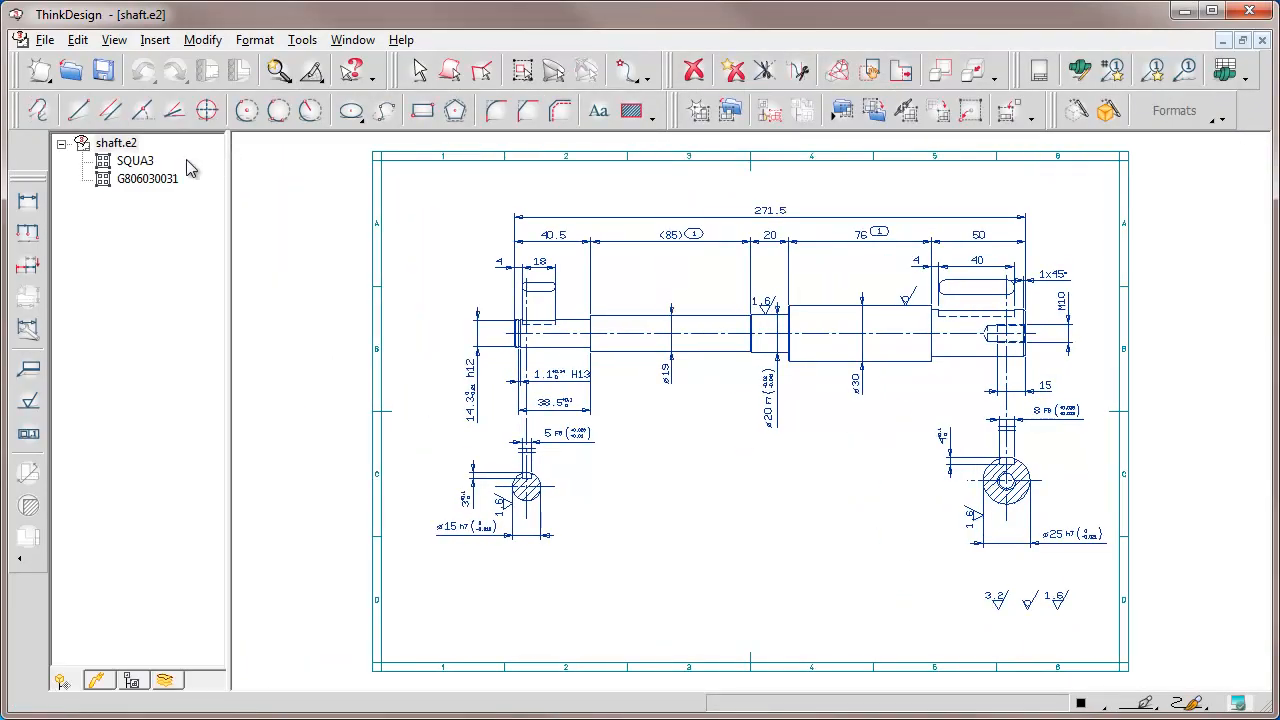
click(133, 162)
click(131, 180)
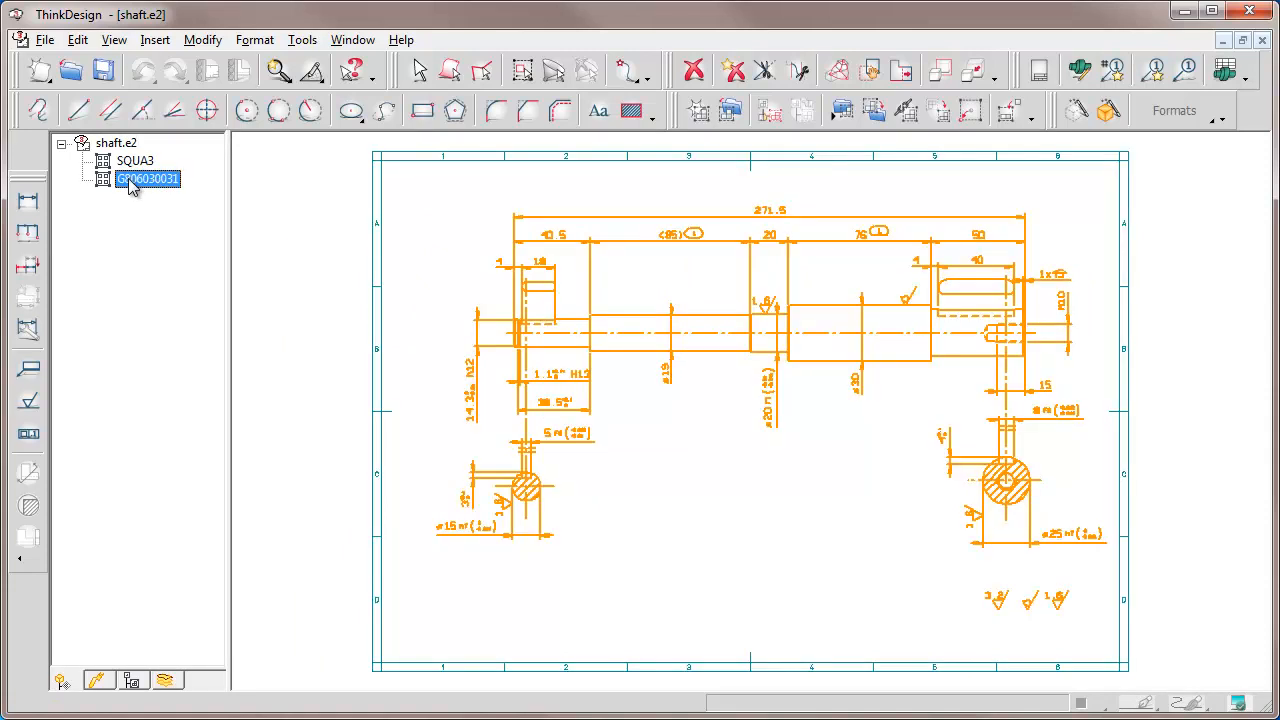
key(Escape)
click(203, 40)
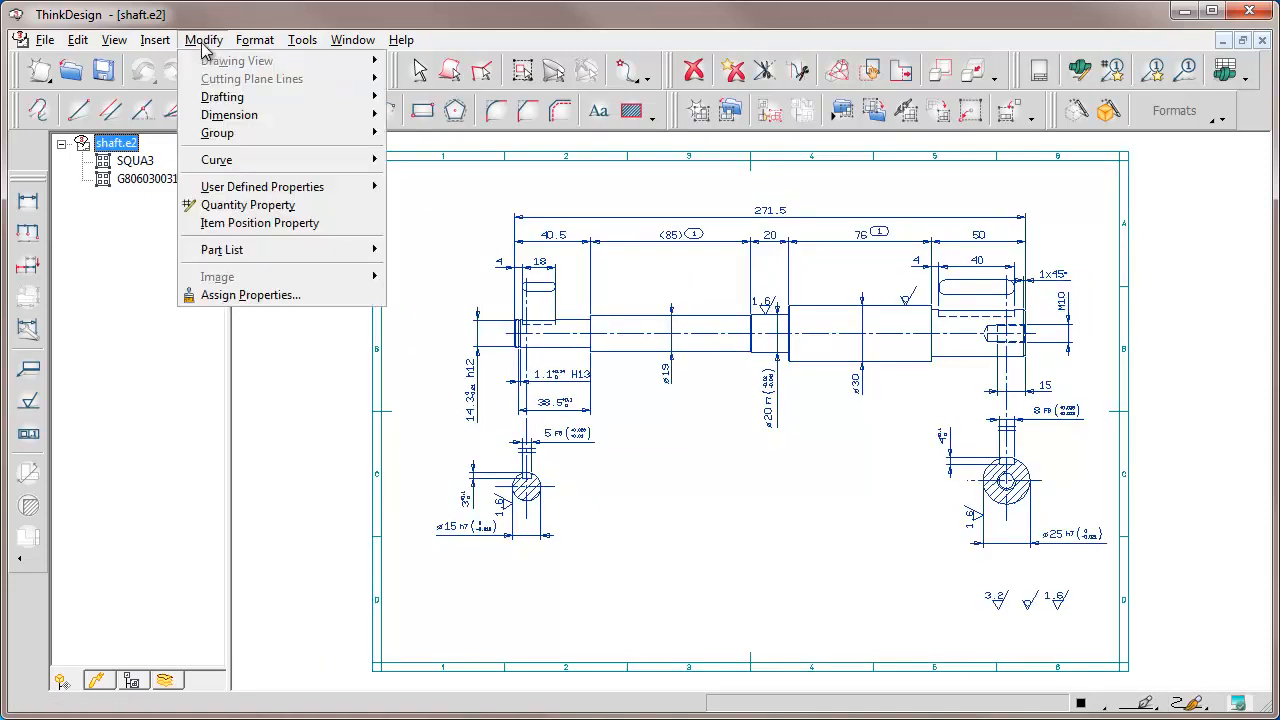
mouse_move(287, 140)
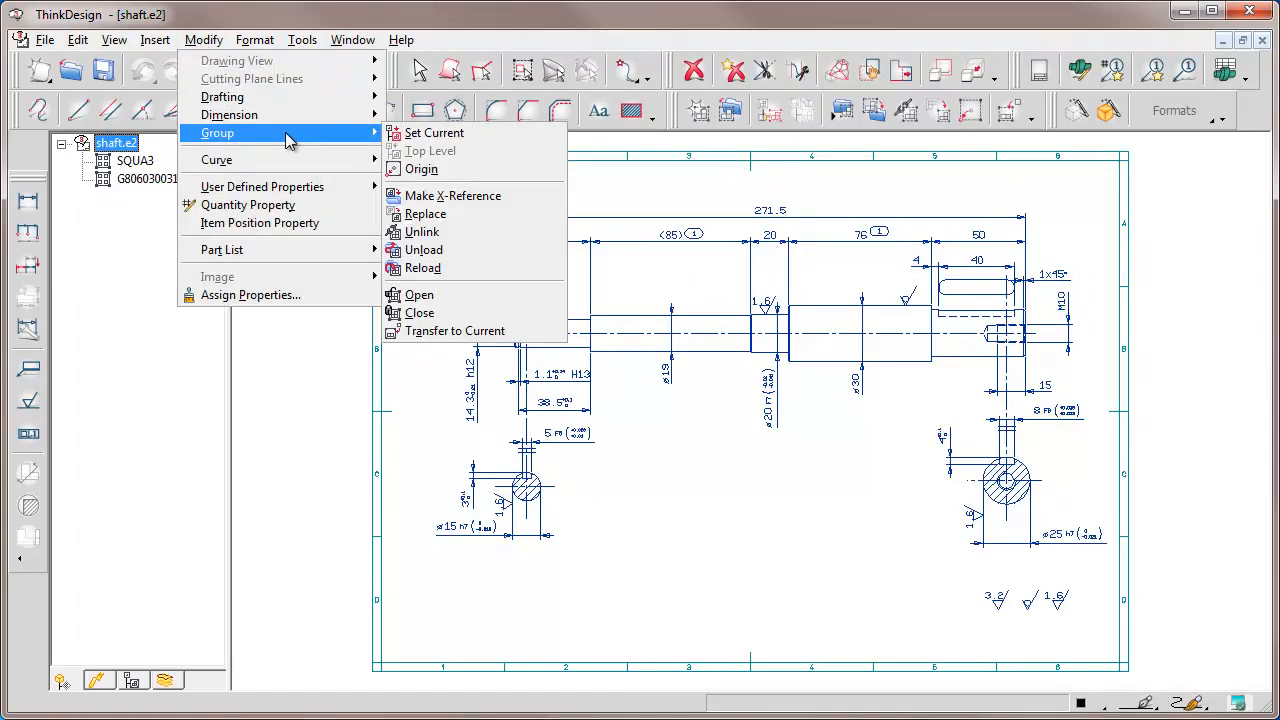
click(414, 294)
click(402, 145)
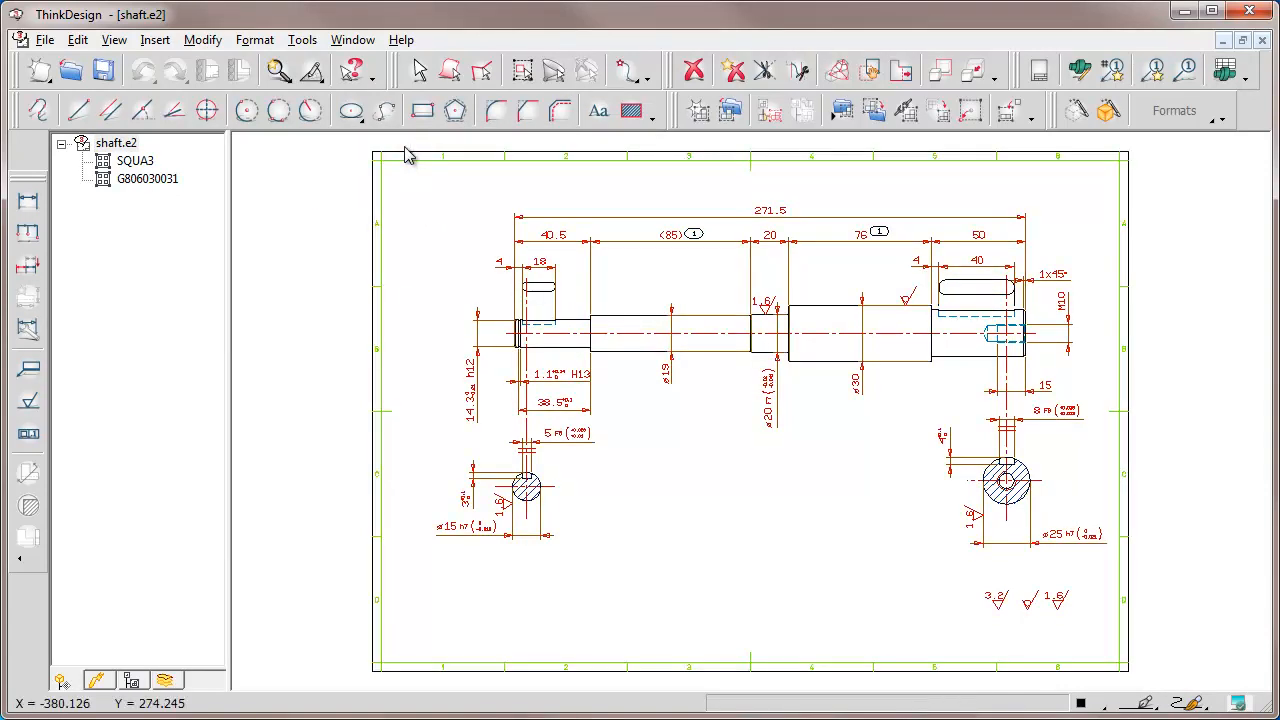
- Hide all text, dimensions, hatches and labels by restricting the selection filter to those entity types and selecting everything
click(553, 70)
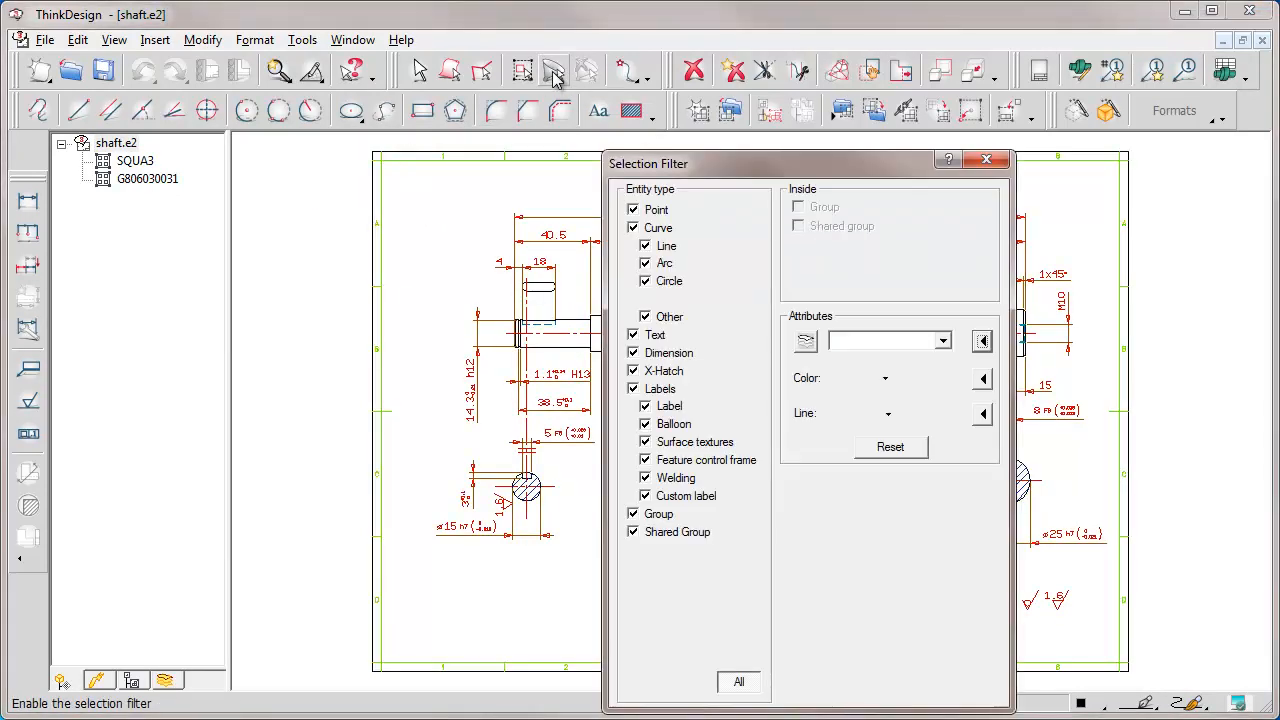
double_click(633, 334)
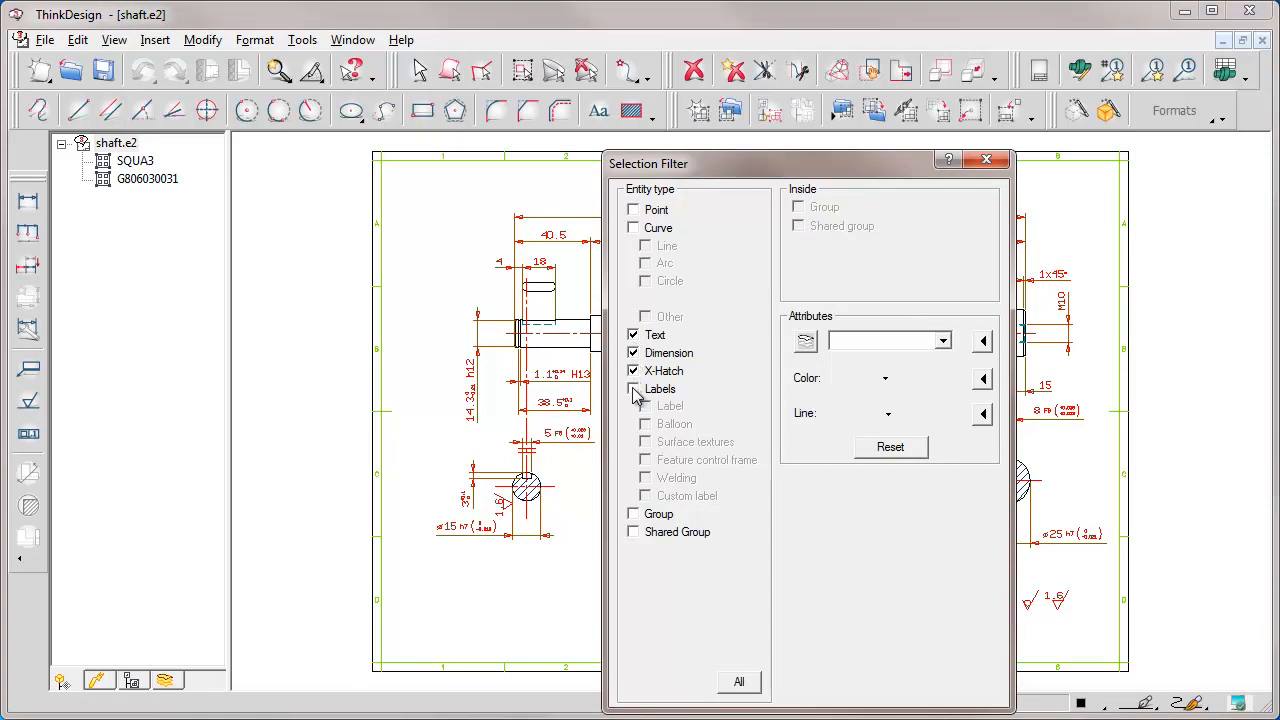
click(633, 389)
click(450, 72)
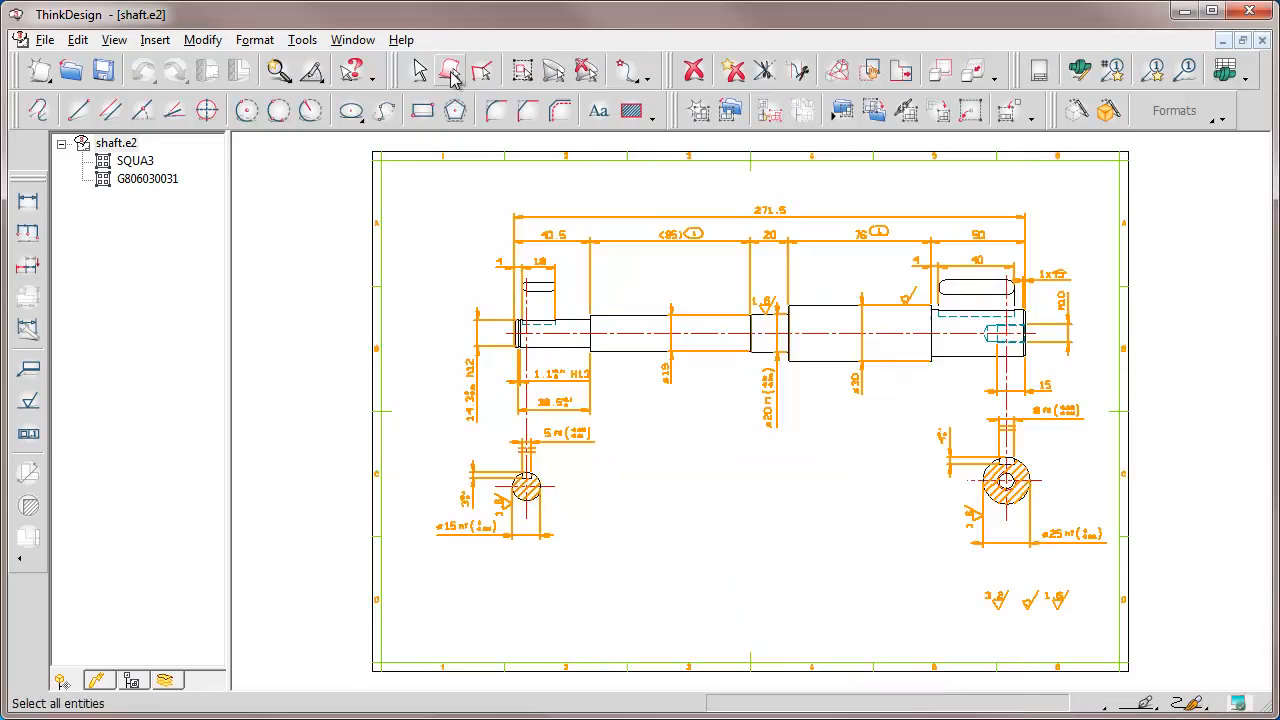
click(114, 40)
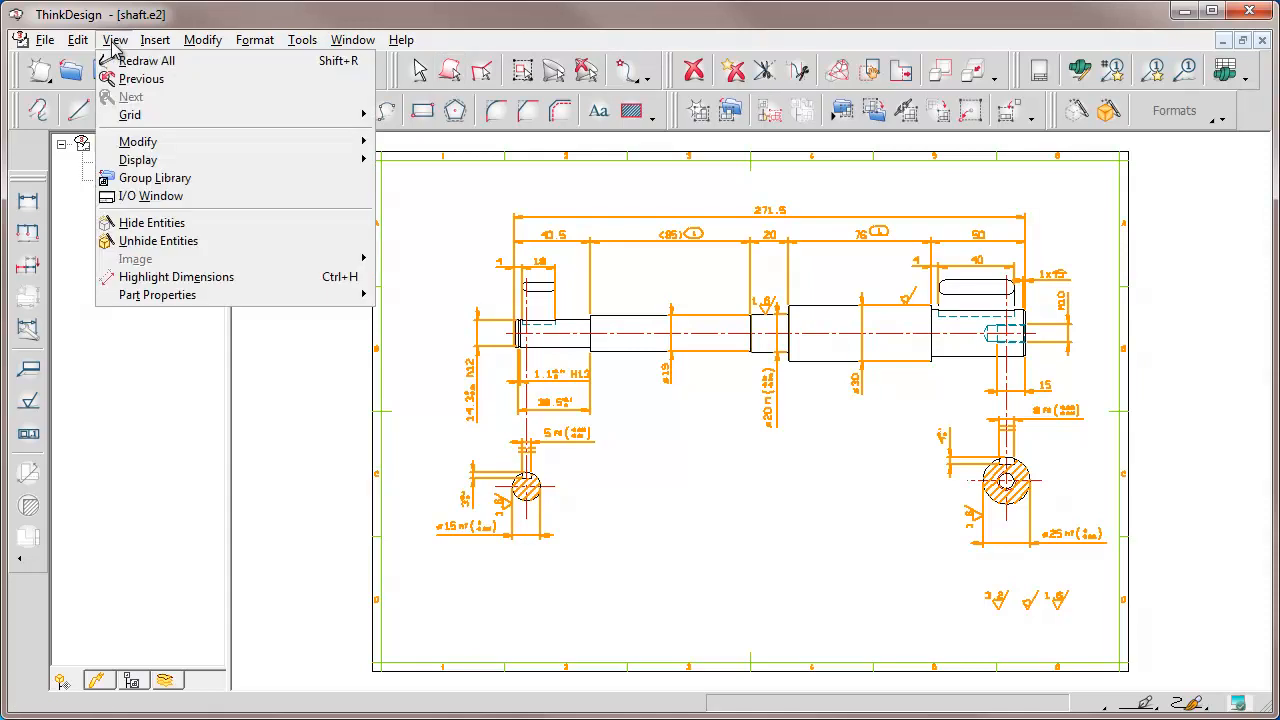
click(143, 223)
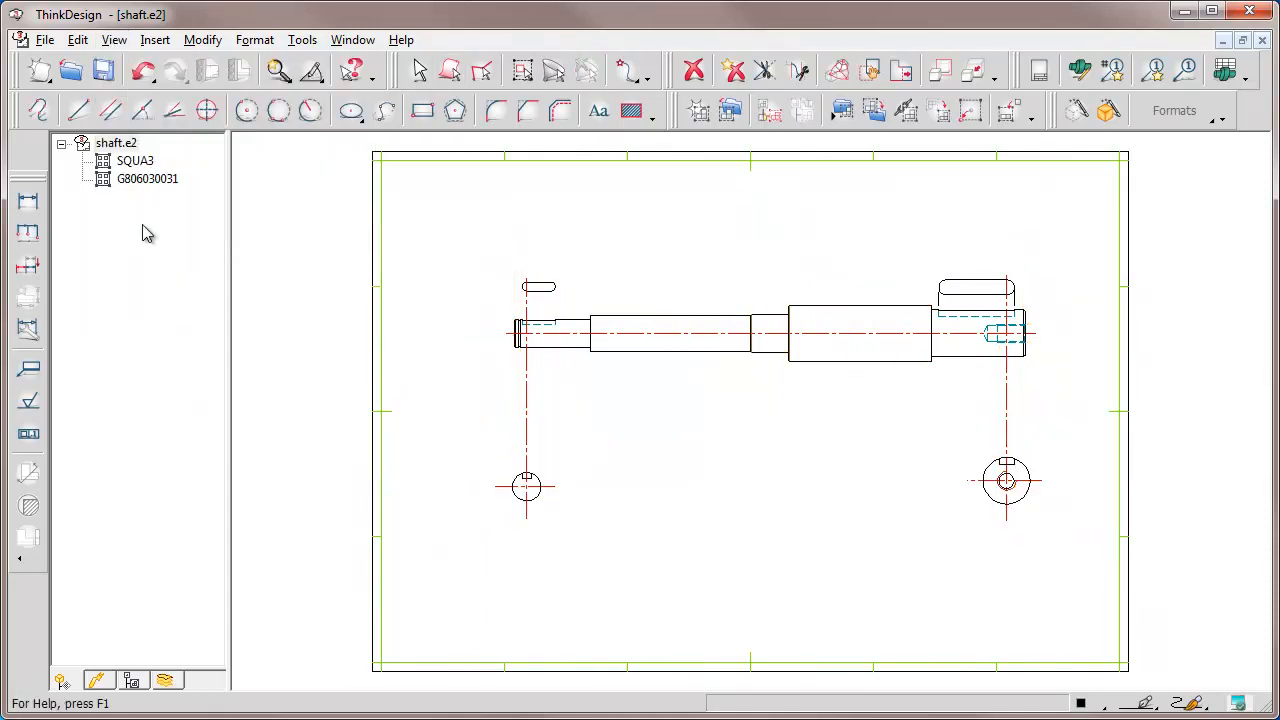
- Copy the shaft's main view together with both keyway outlines, leaving out the two circular sections
drag(496, 280, 1049, 373)
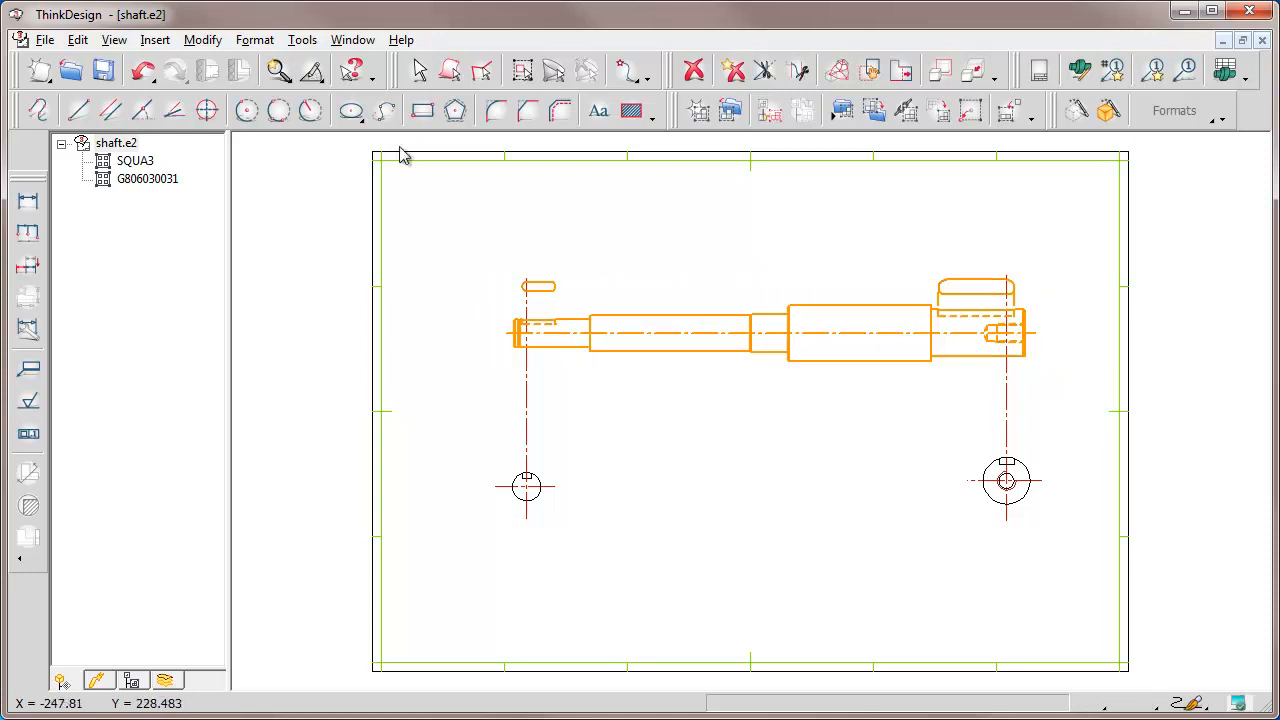
click(78, 40)
click(97, 125)
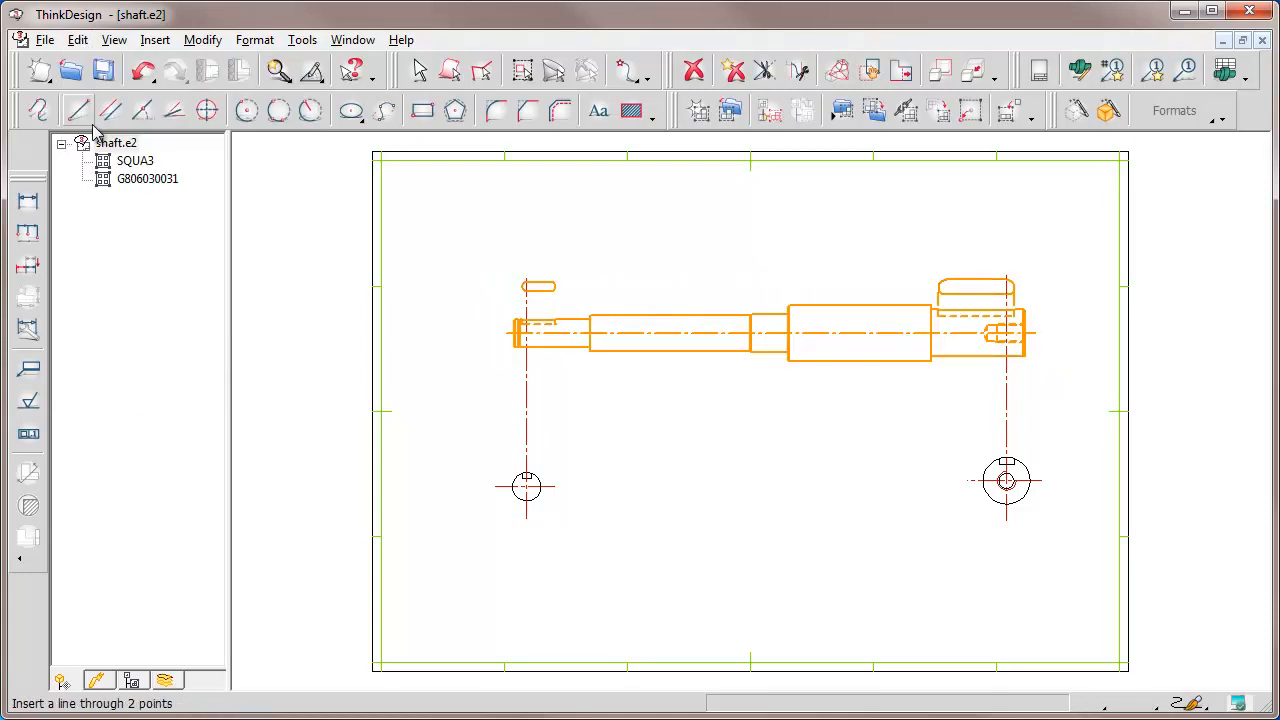
- Create a new model with the ISO-mm template, paste the copied shaft geometry into it and fit it in view
click(39, 72)
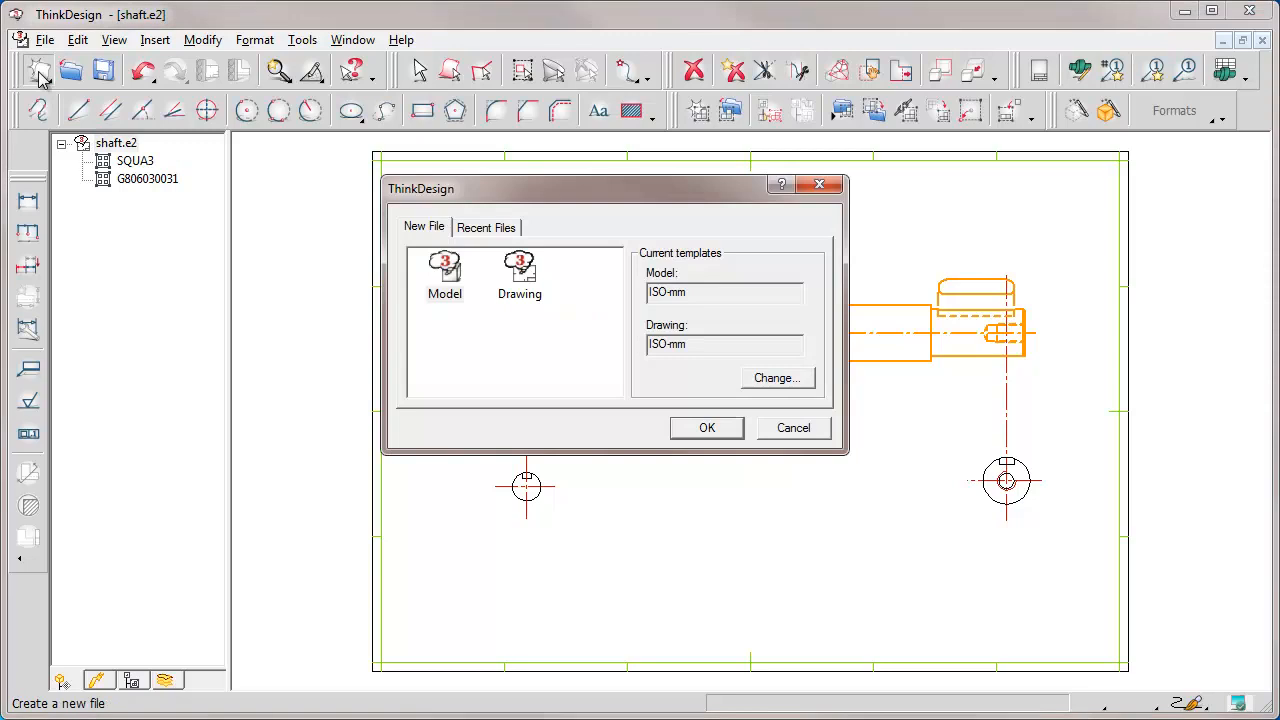
click(447, 296)
click(707, 428)
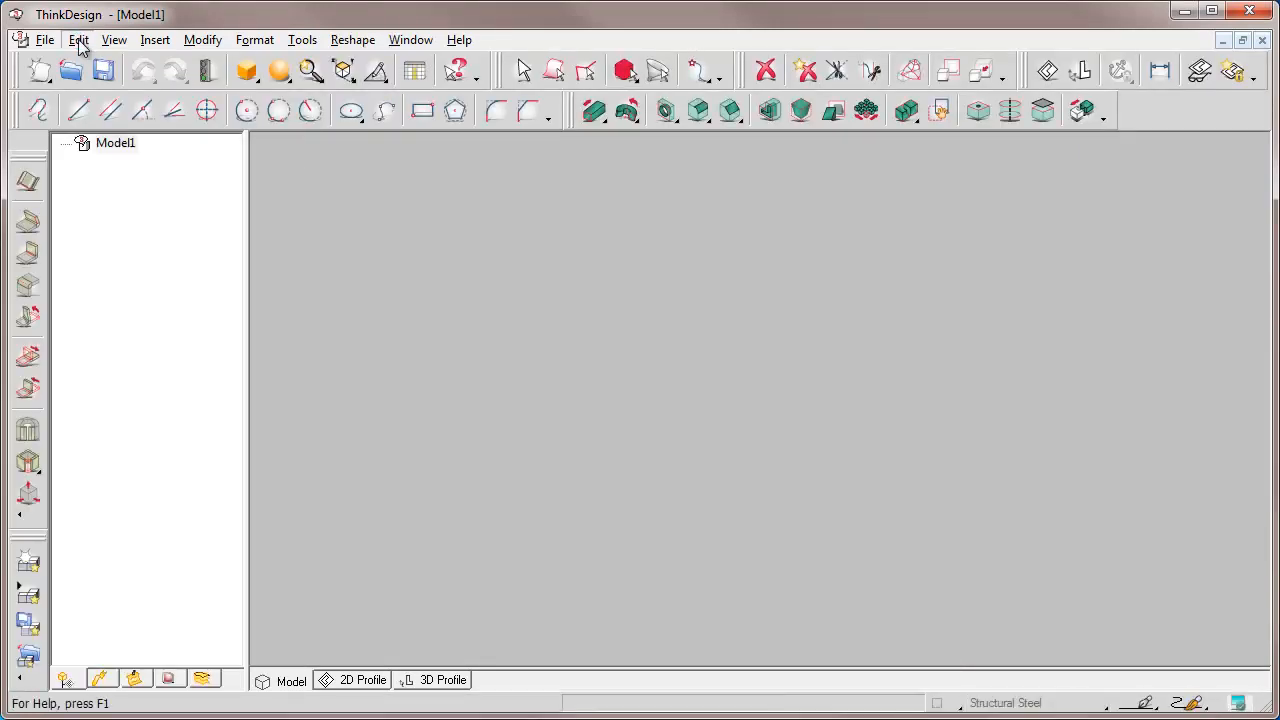
click(78, 40)
click(88, 143)
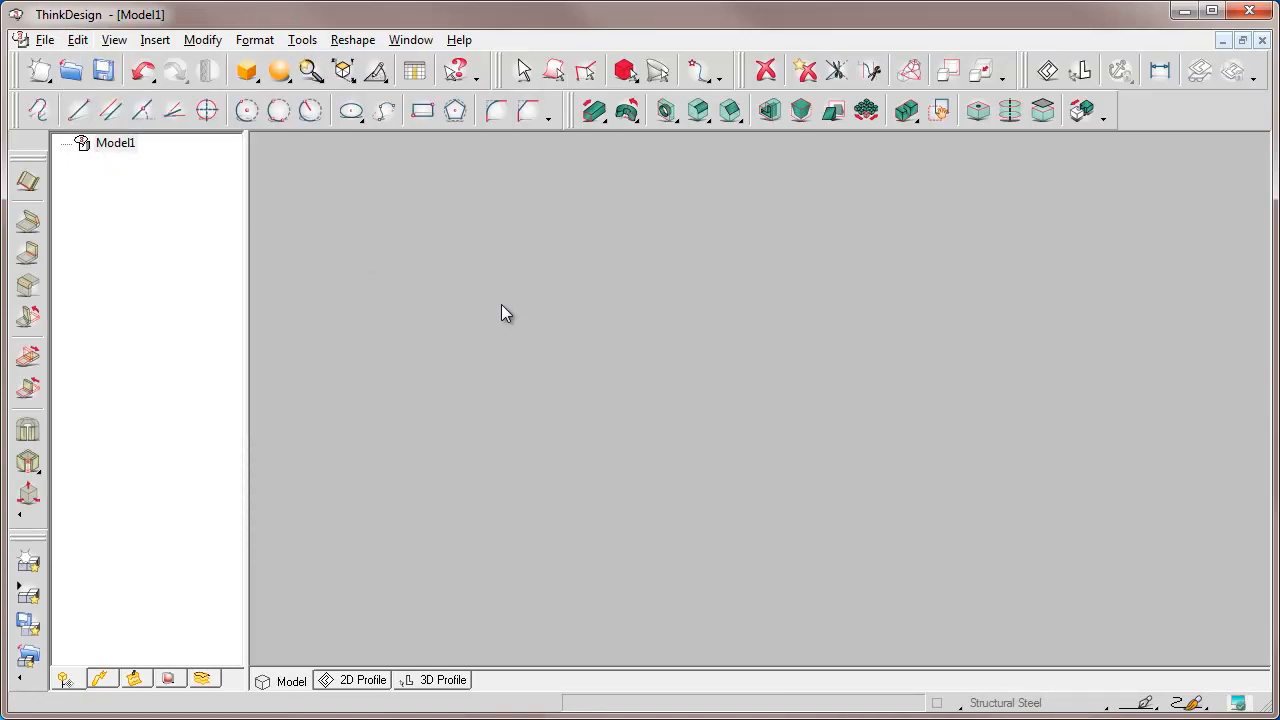
click(318, 79)
click(312, 126)
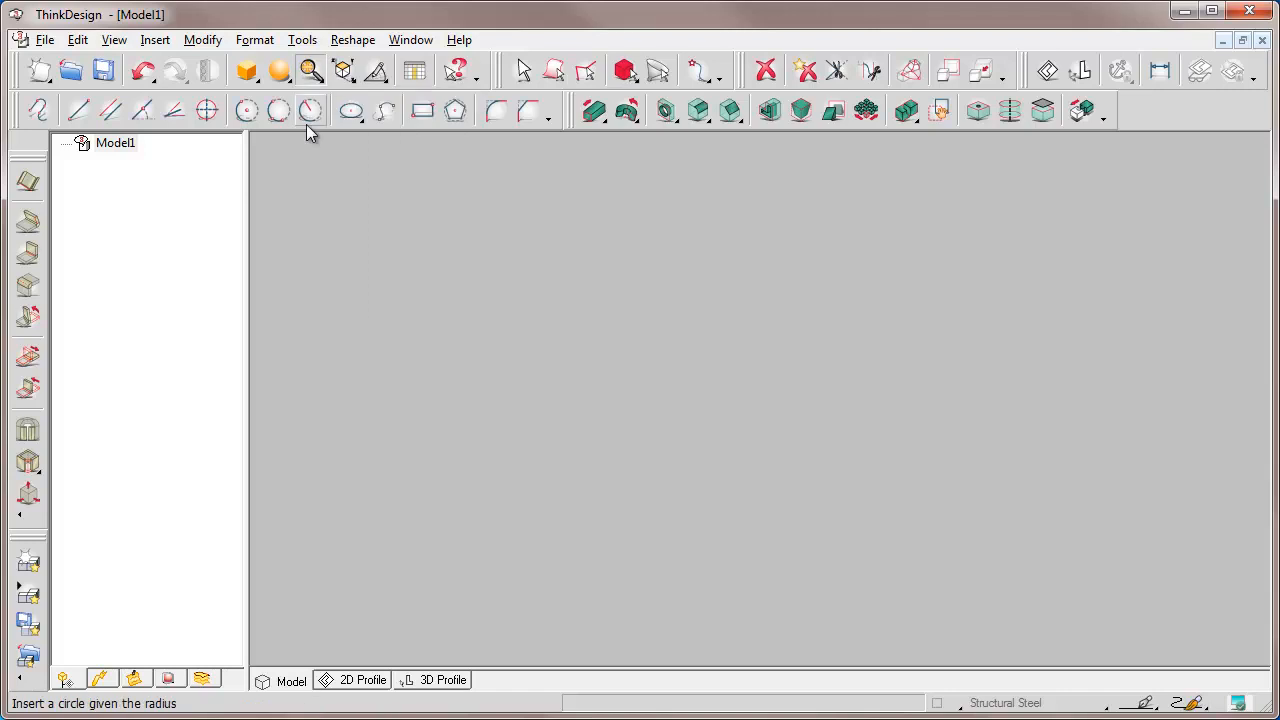
- Turn on the work plane display in the Reference Systems options and set its planes appearance to None
click(304, 41)
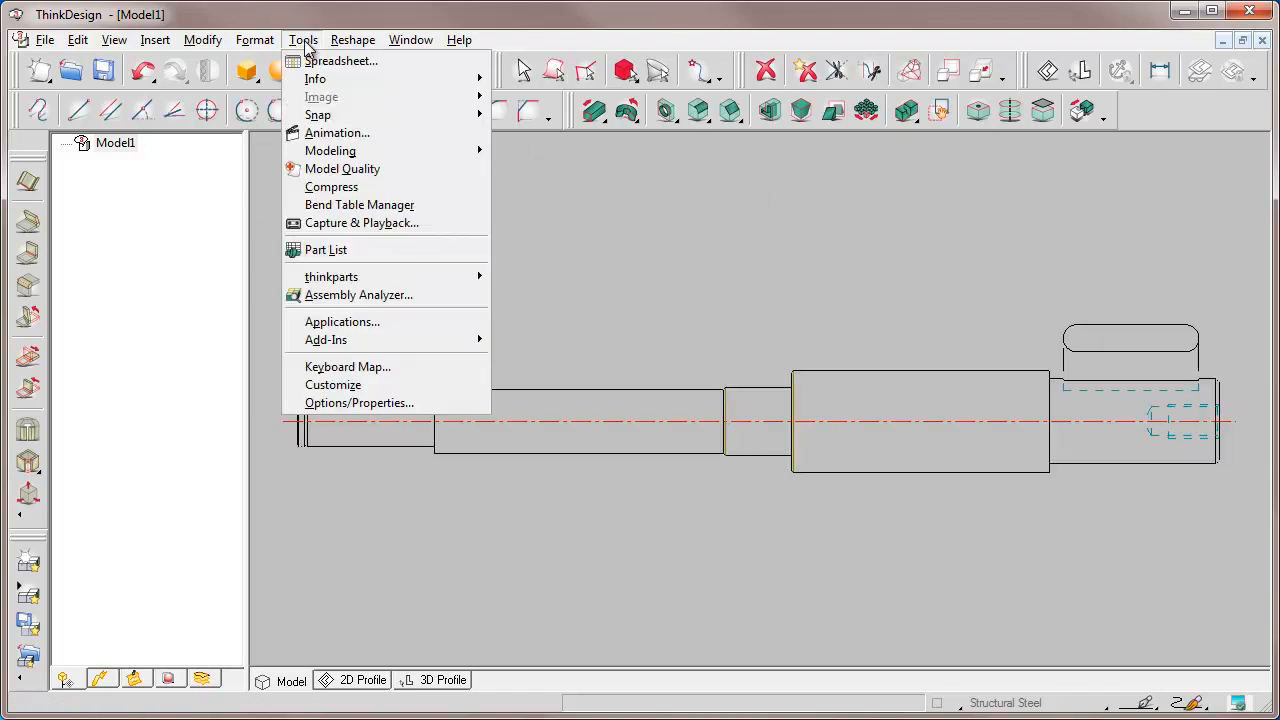
click(357, 403)
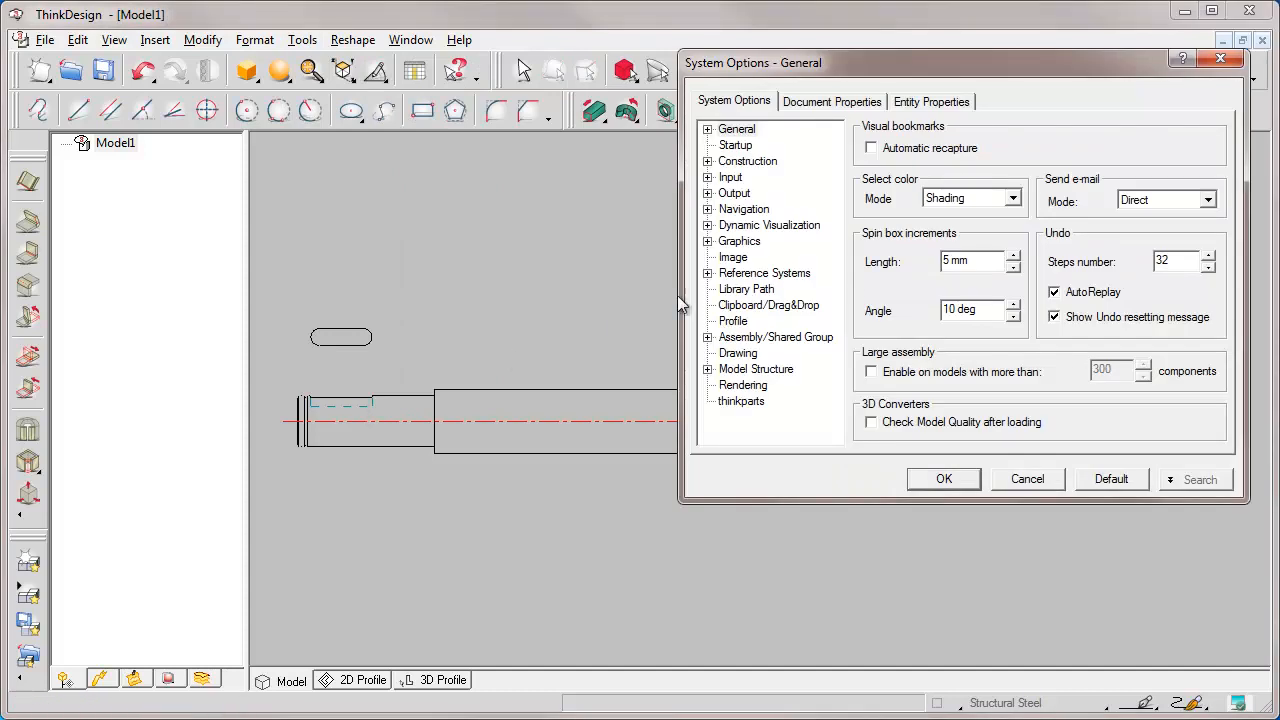
click(744, 277)
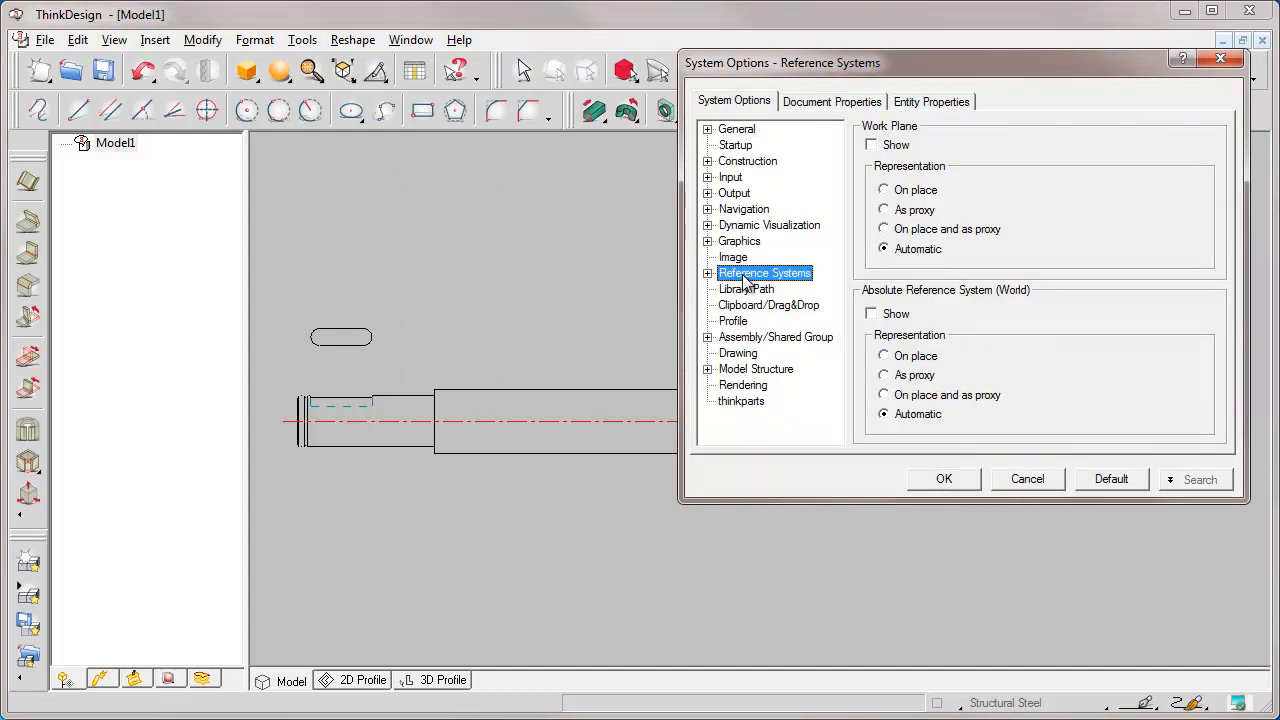
click(871, 145)
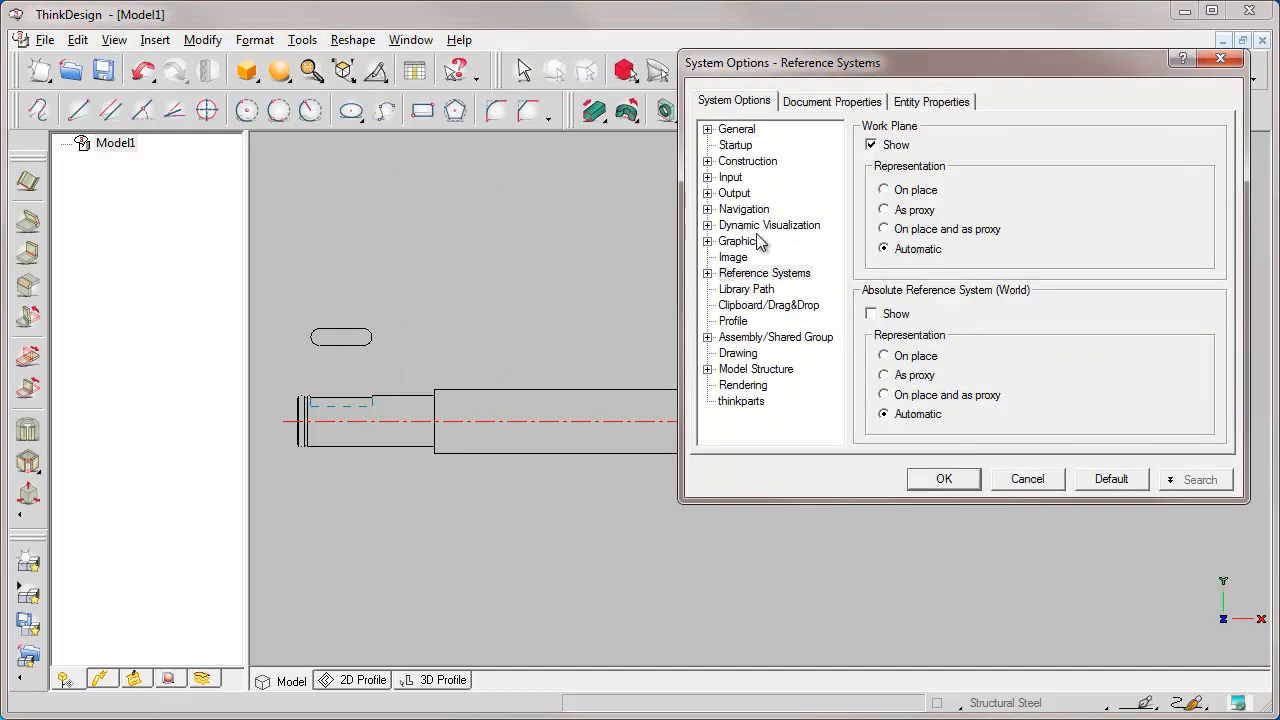
click(708, 273)
click(766, 291)
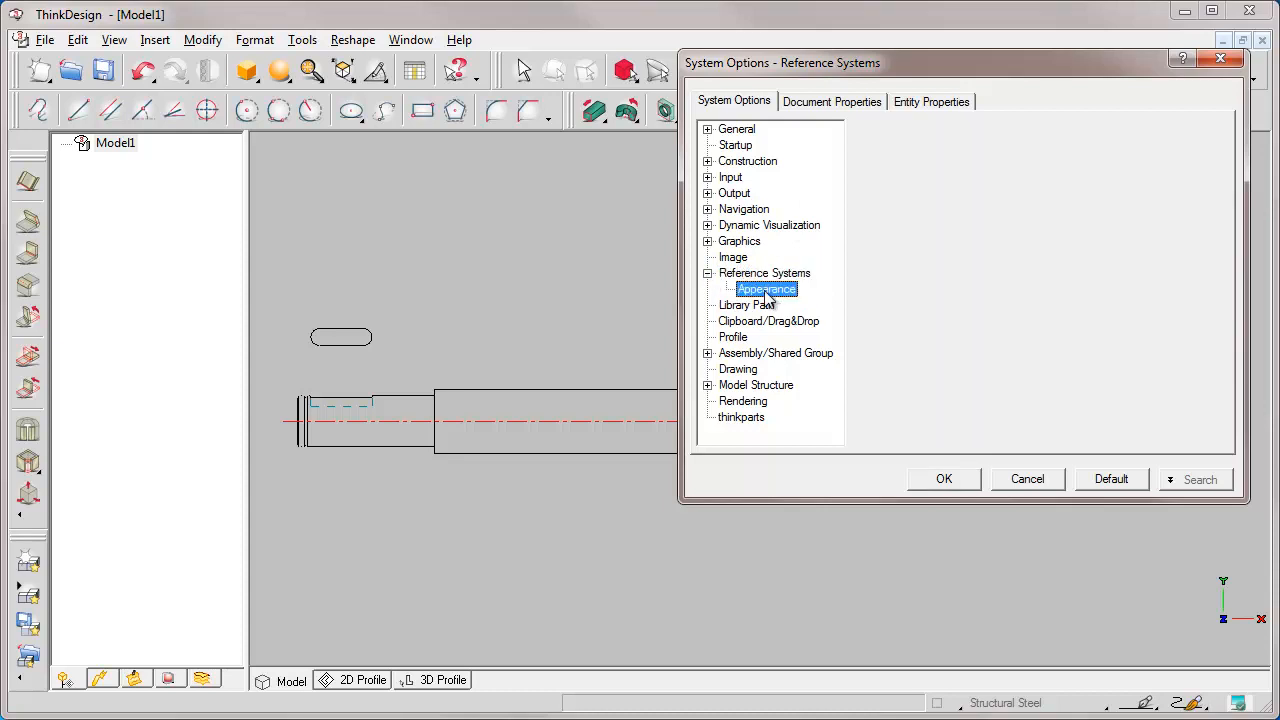
click(871, 143)
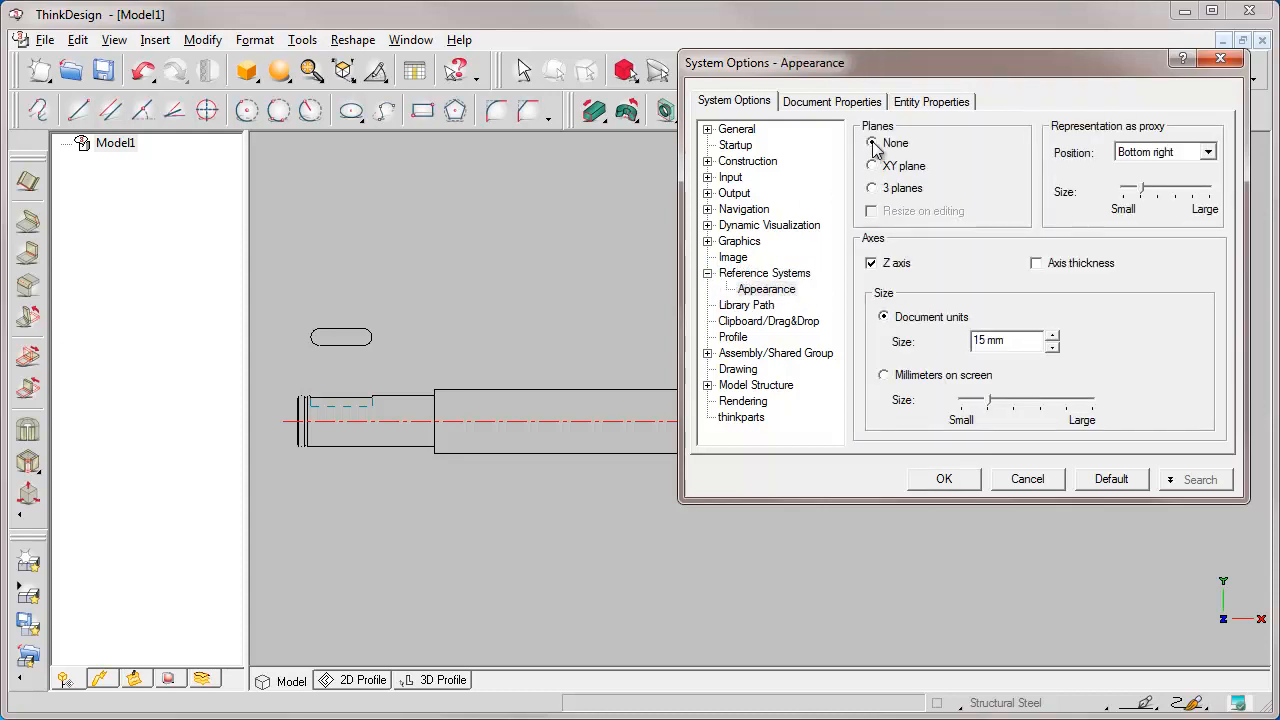
click(944, 479)
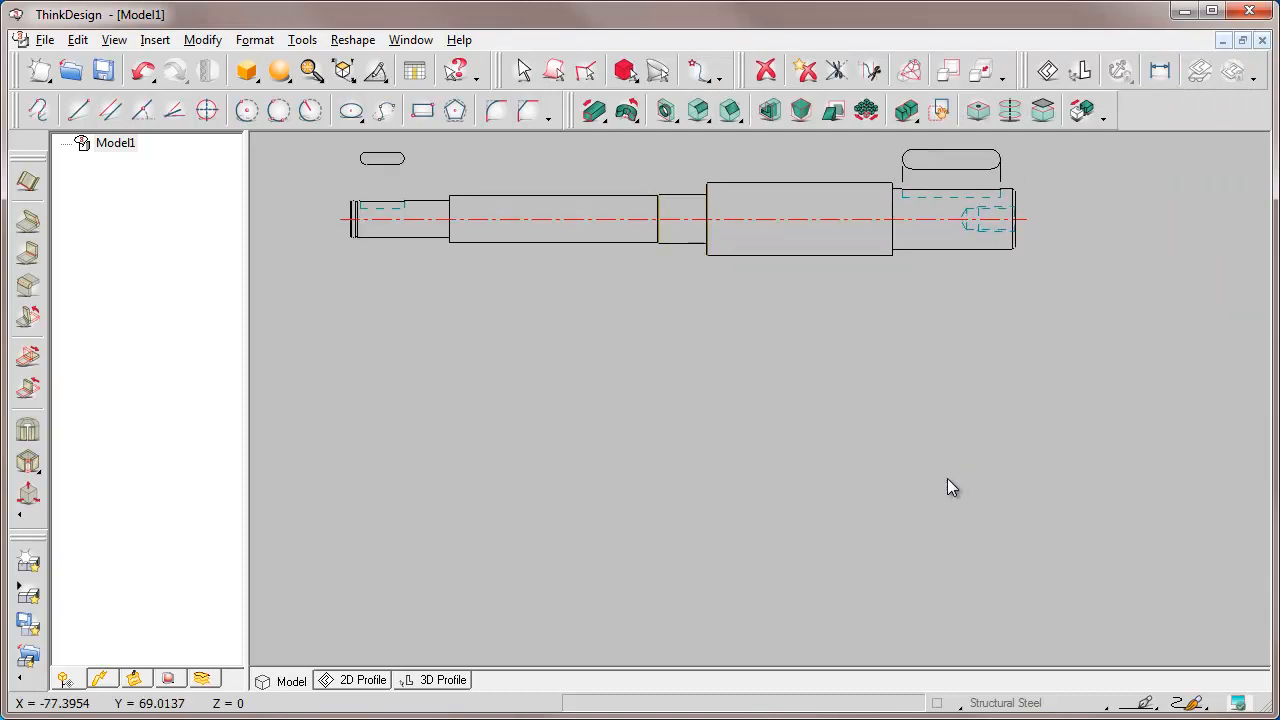
- Delete the shaft outline curves lying entirely below the centreline
key(f)
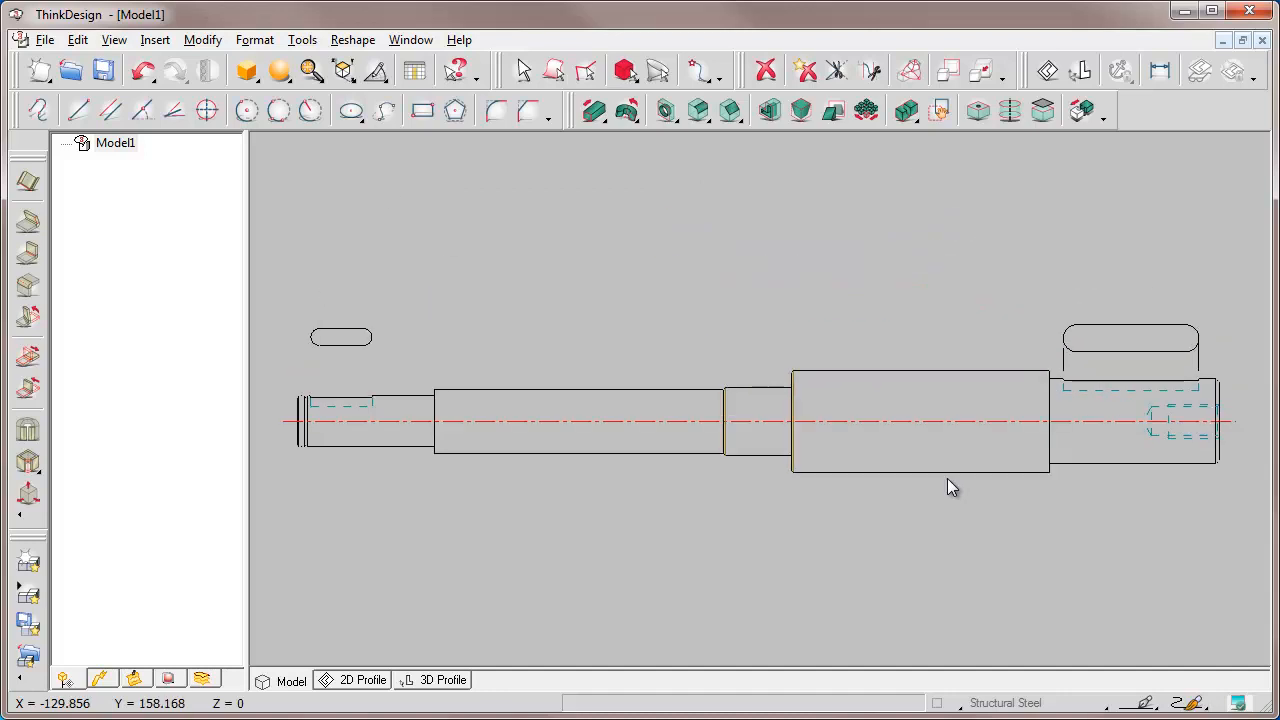
click(766, 72)
drag(278, 424, 1237, 488)
key(Escape)
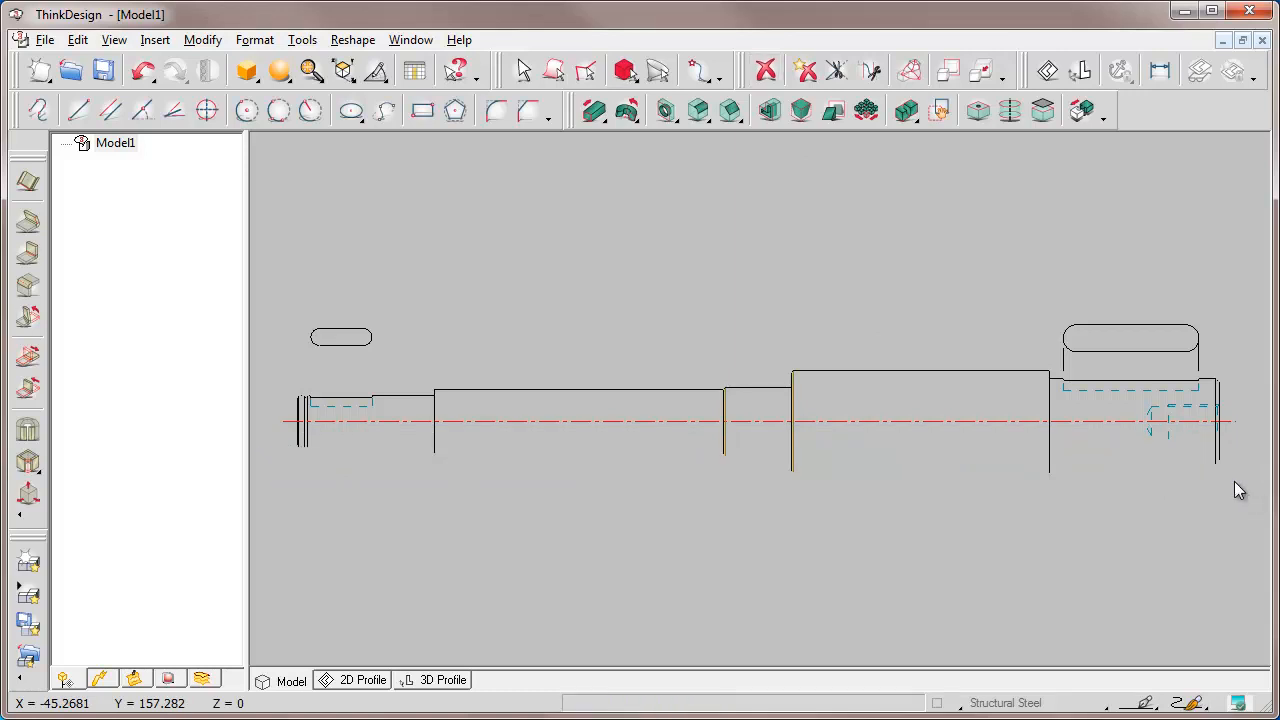
- Trim the vertical shaft lines at the centreline with Trim/Extend Curves with Limits, removing the portions below it
click(78, 40)
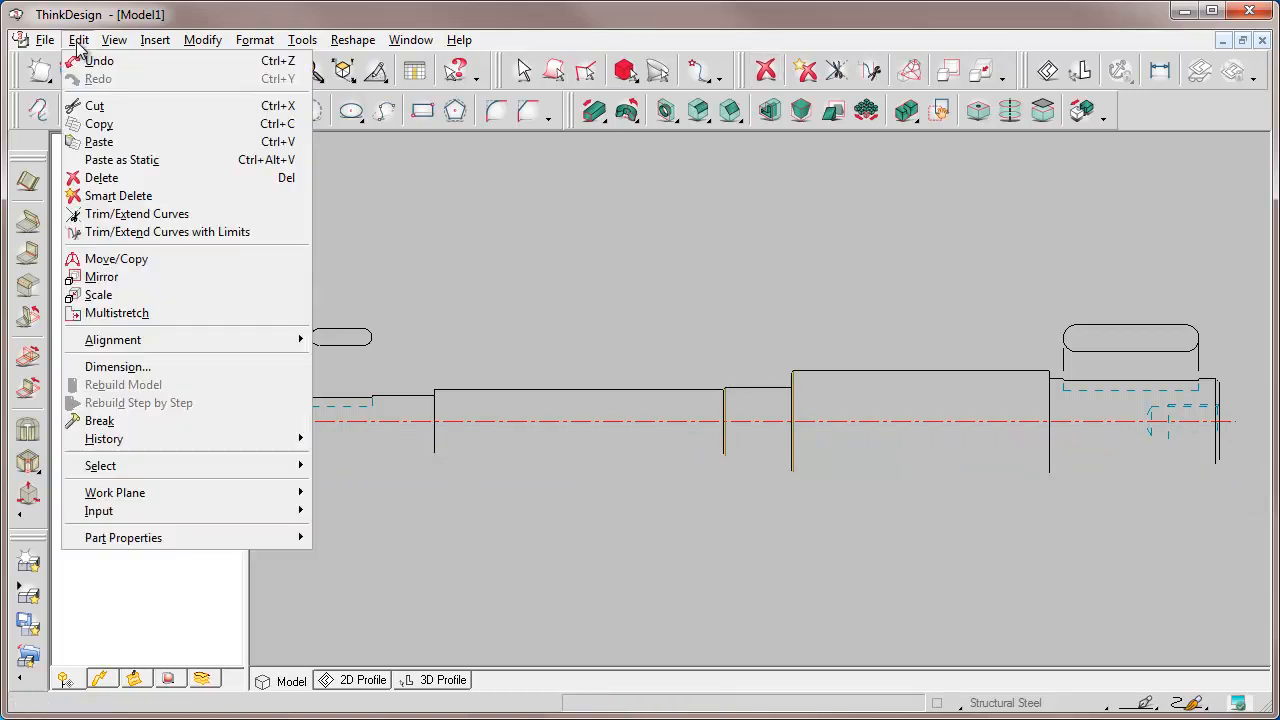
click(134, 232)
click(461, 420)
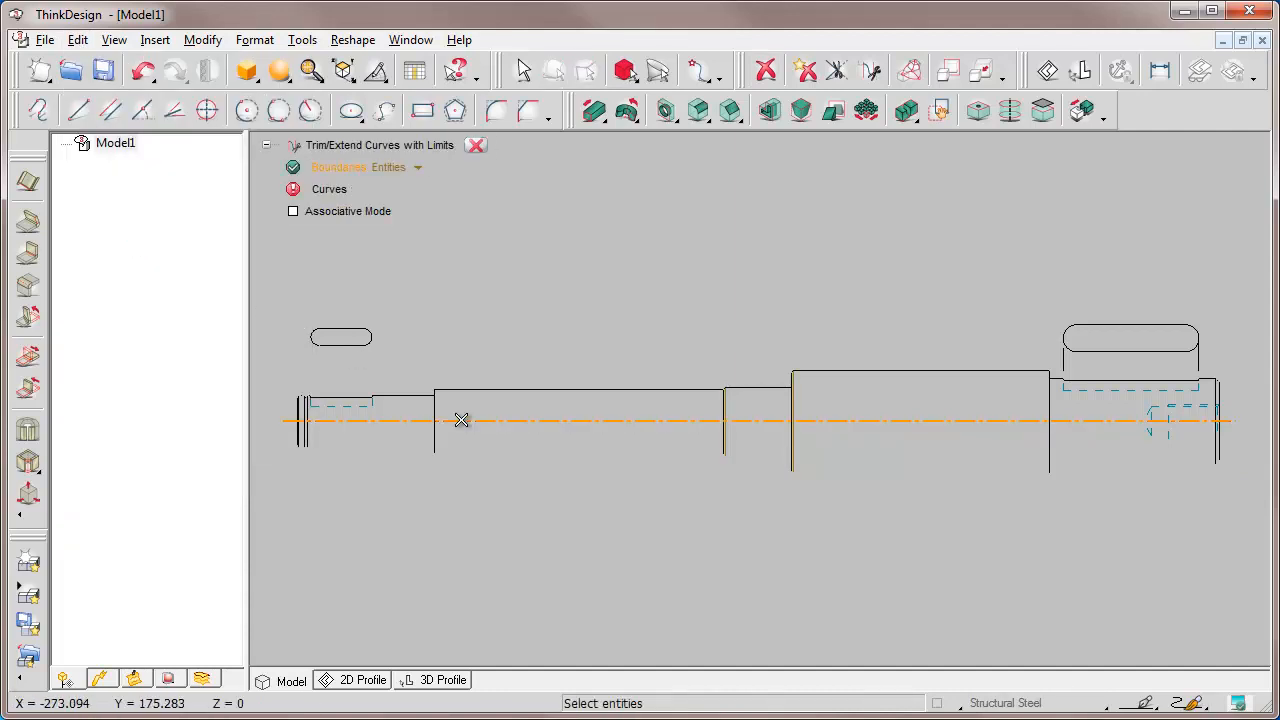
right_click(619, 253)
click(666, 264)
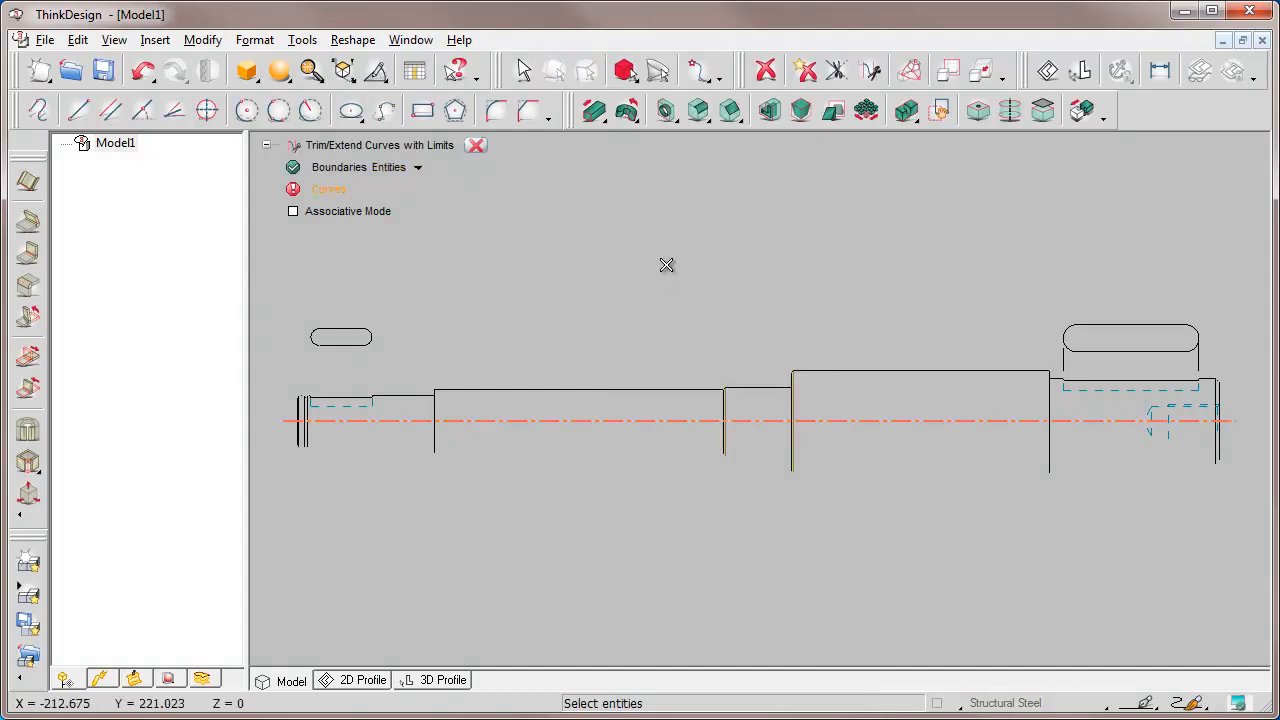
click(1235, 497)
click(270, 432)
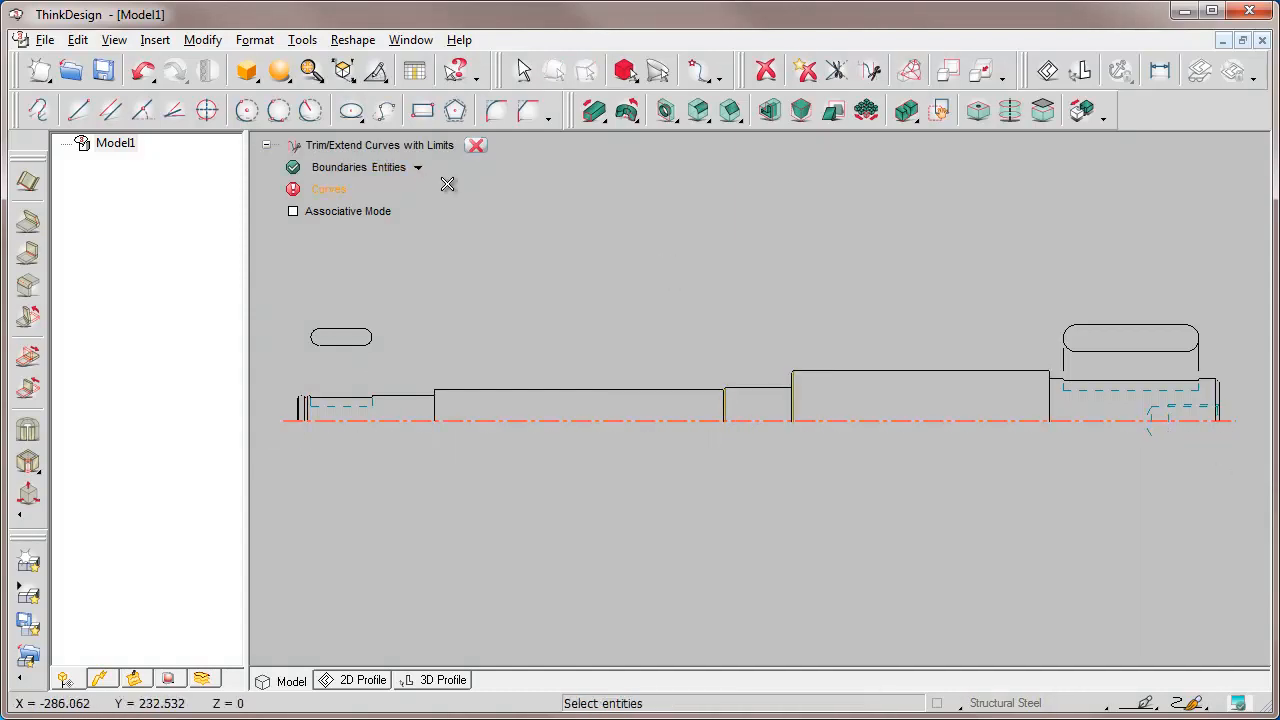
click(476, 146)
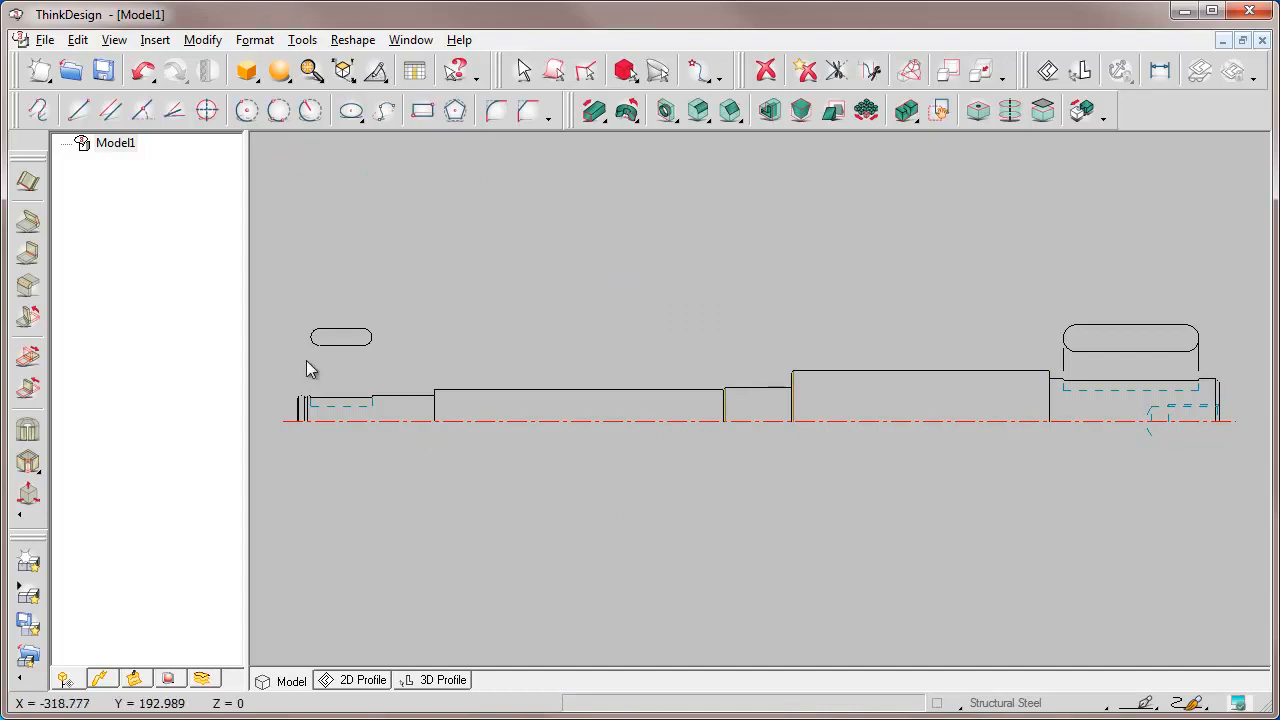
- At the shaft's grooved end, delete the chamfer's inner vertical line and the flat and short step lines above the dashed keyway
key(ctrl+w)
click(281, 394)
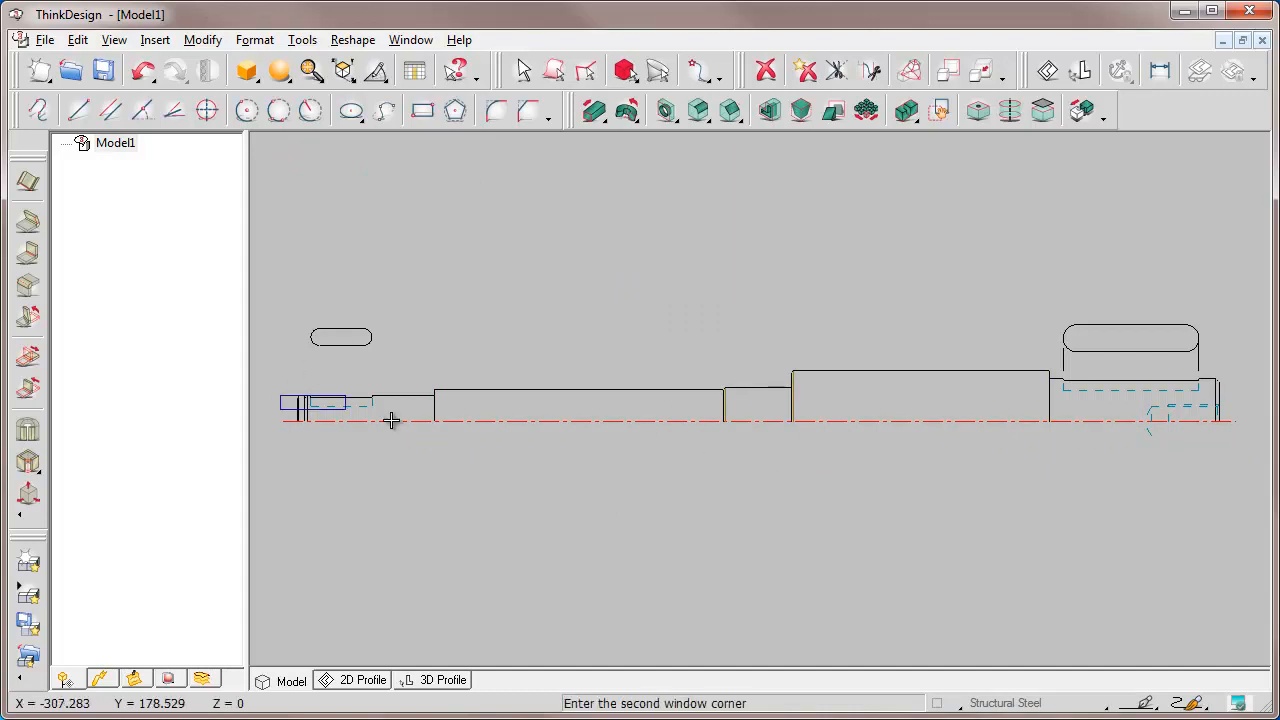
click(441, 432)
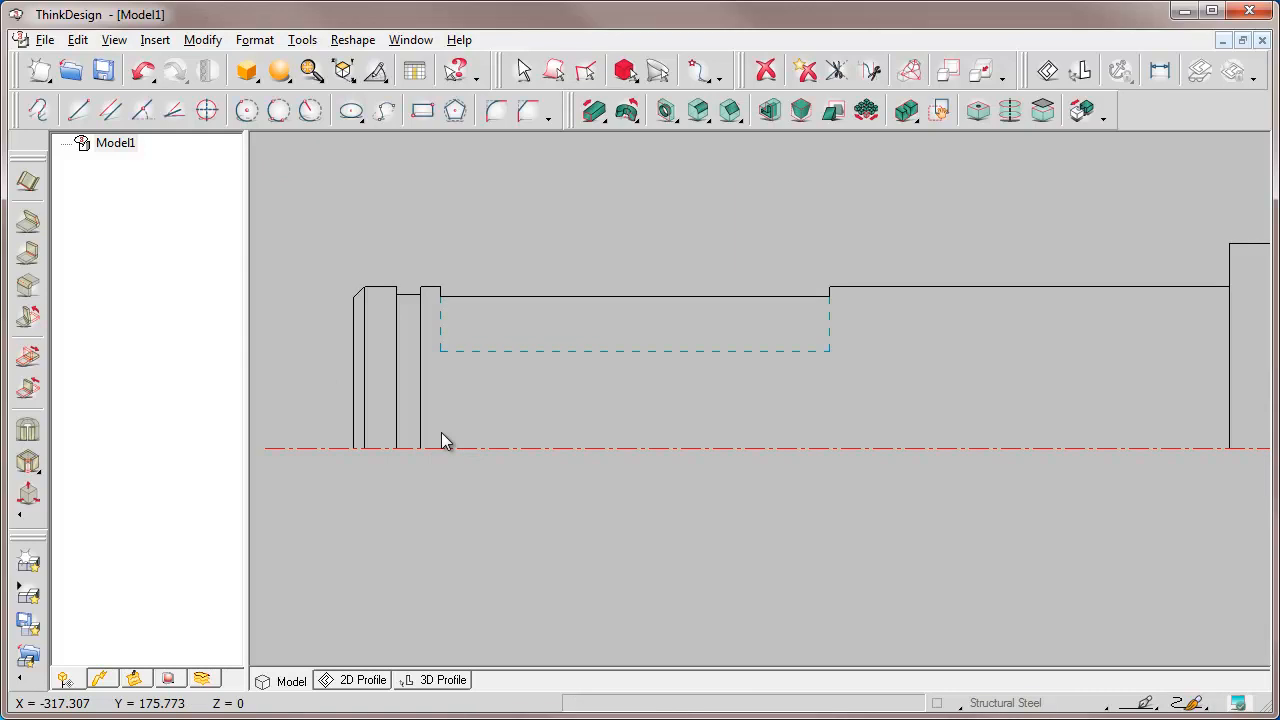
click(766, 72)
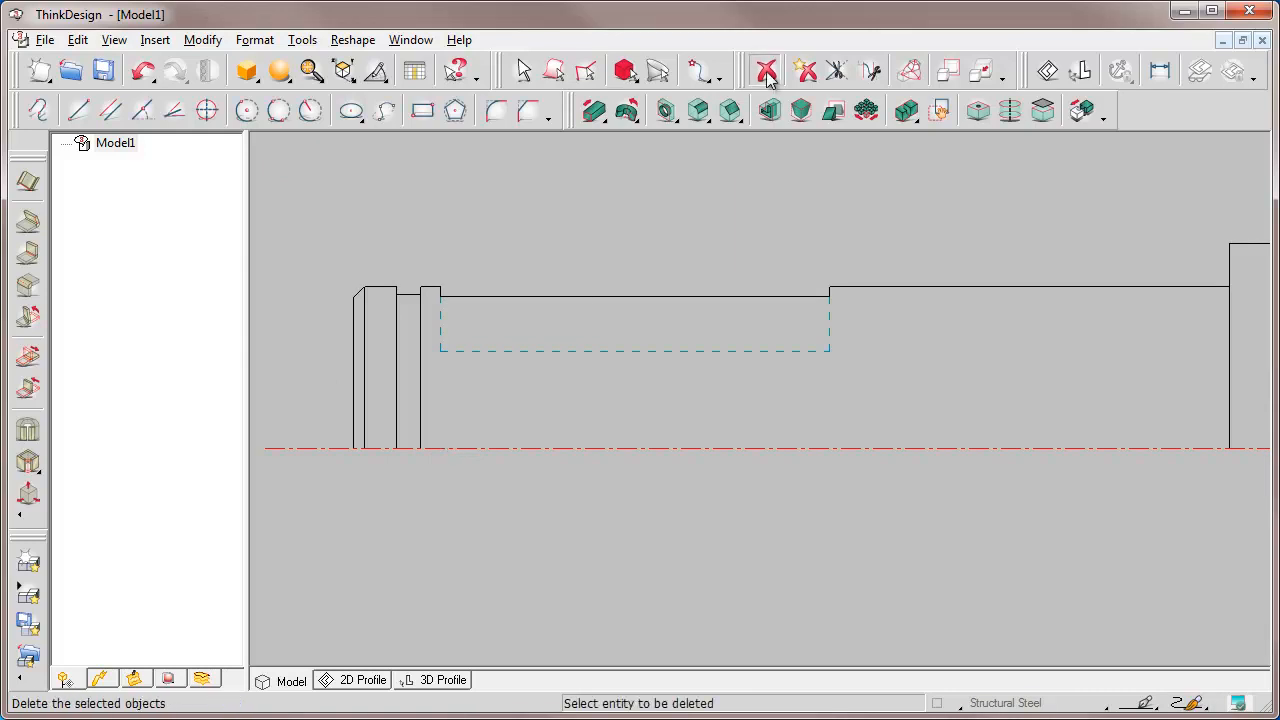
click(364, 318)
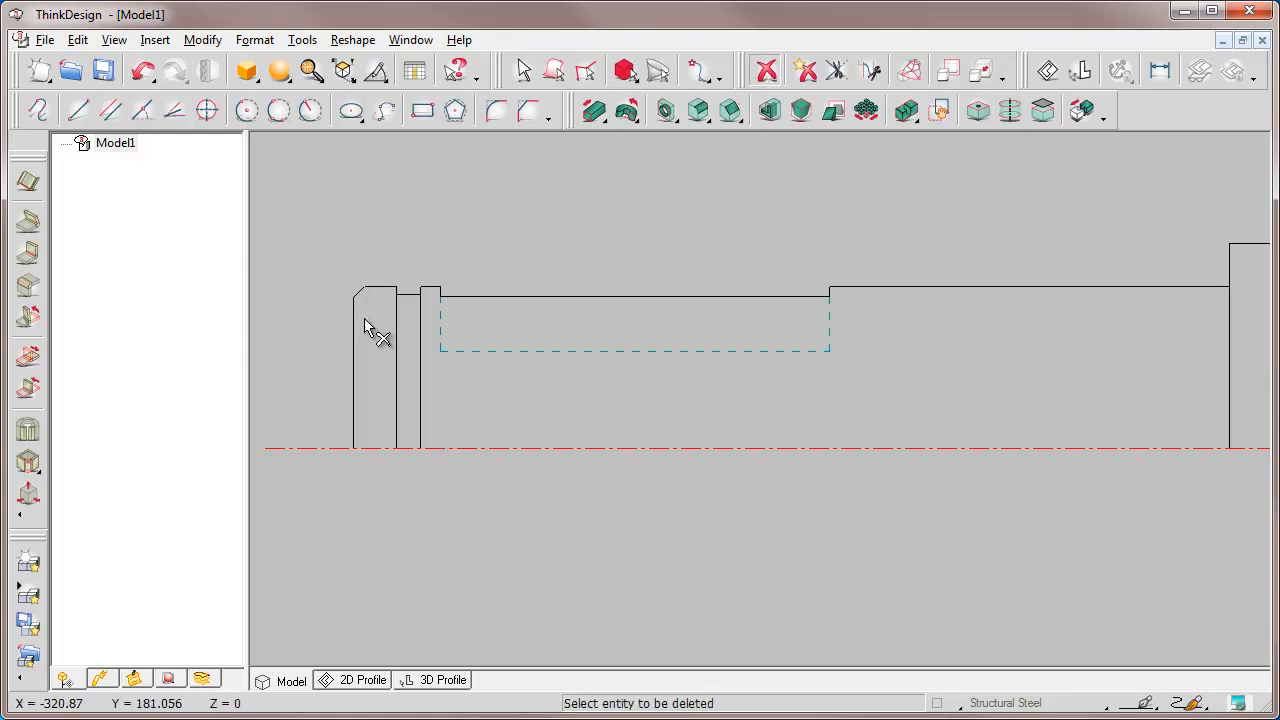
click(829, 292)
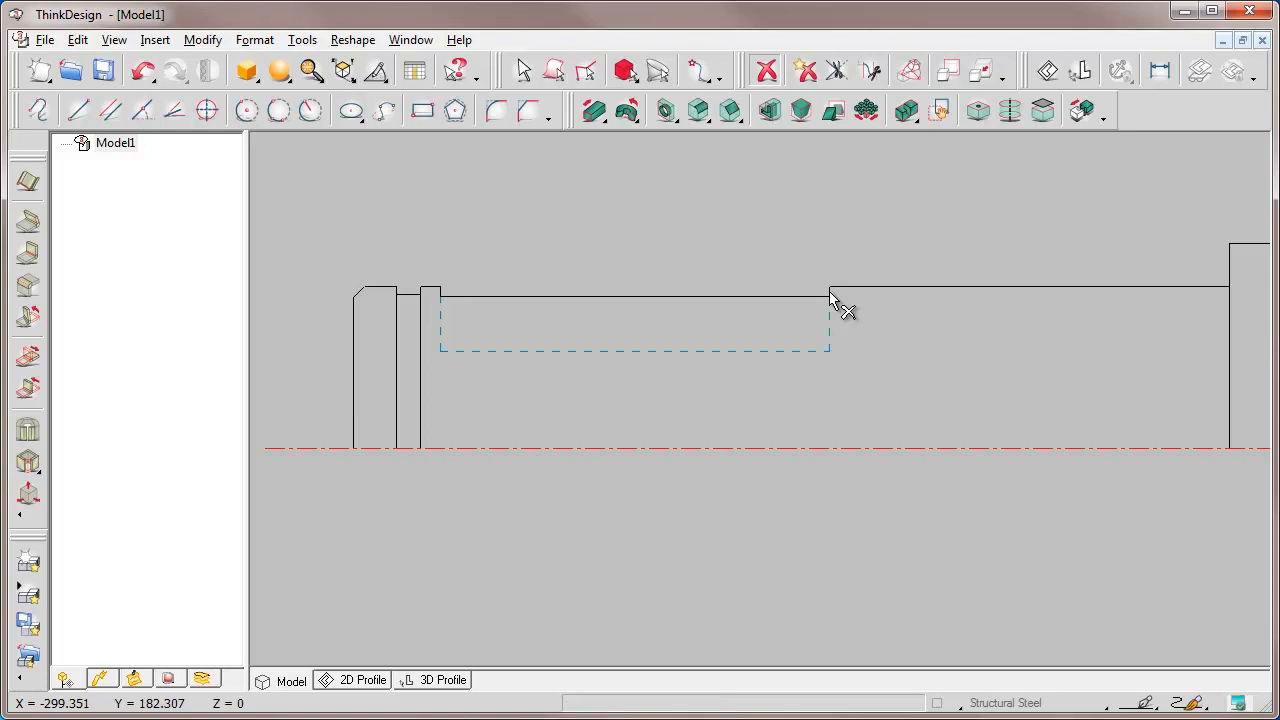
click(456, 297)
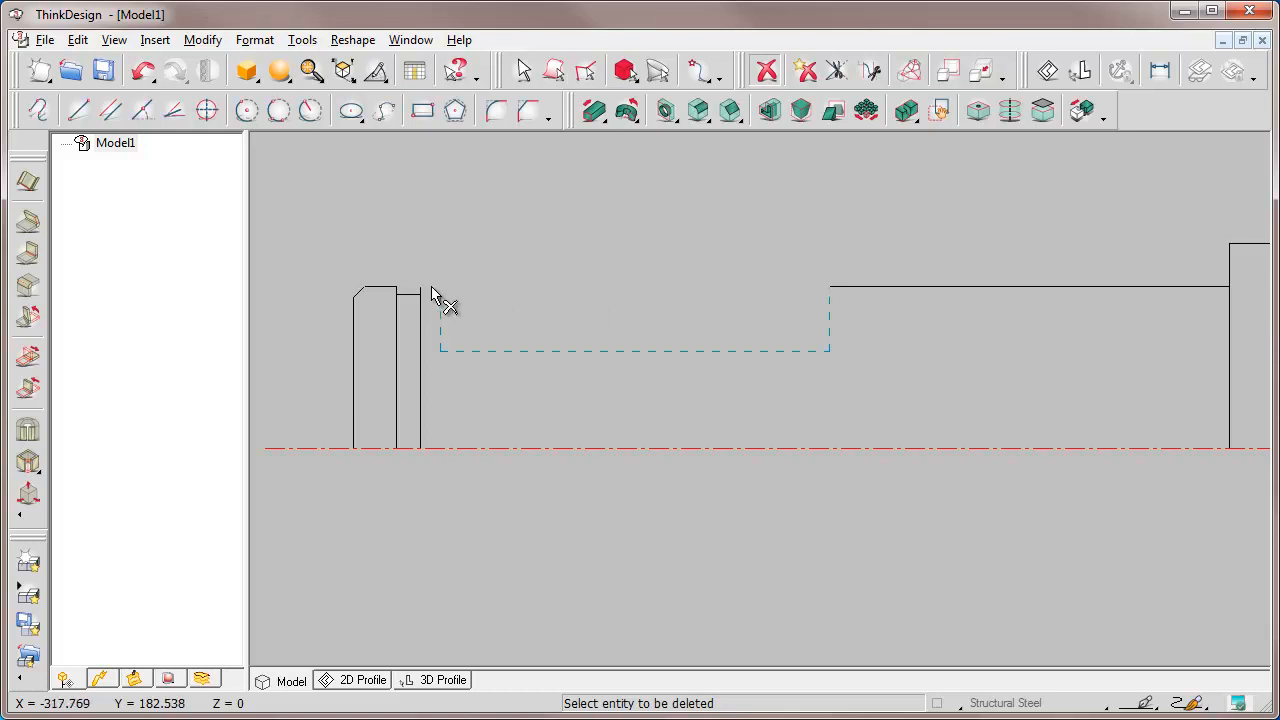
key(Escape)
- Smart-delete the vertical line portions below the outline at both groove walls and at the first diameter step
click(806, 76)
click(420, 330)
click(405, 322)
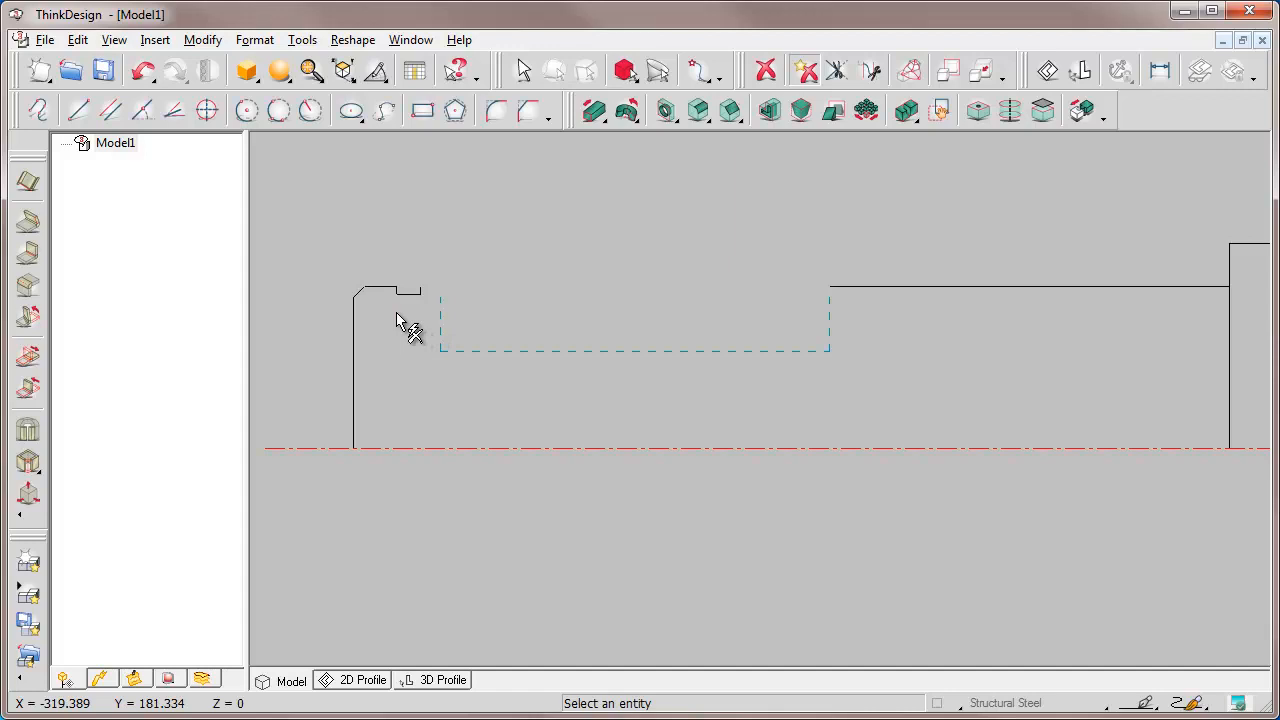
click(1231, 310)
key(Escape)
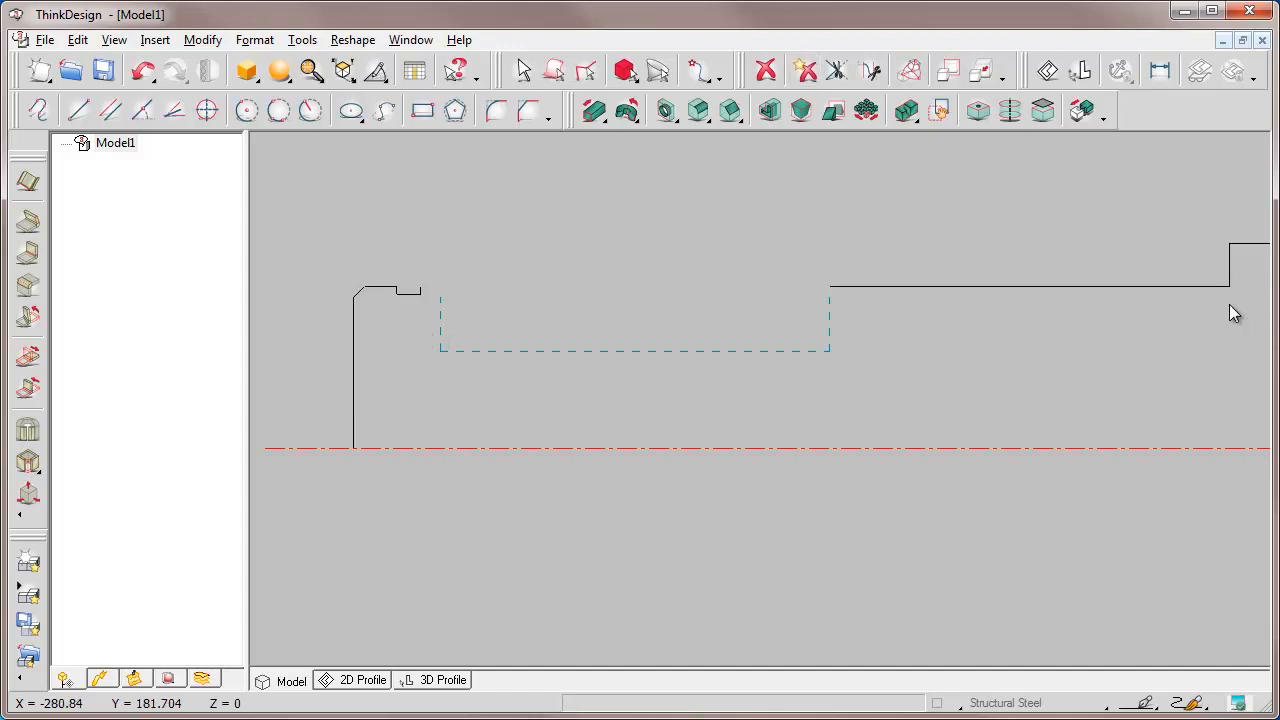
- Join the groove wall to the horizontal outline across the keyway gap with Trim/Extend Curves in Both mode
click(78, 41)
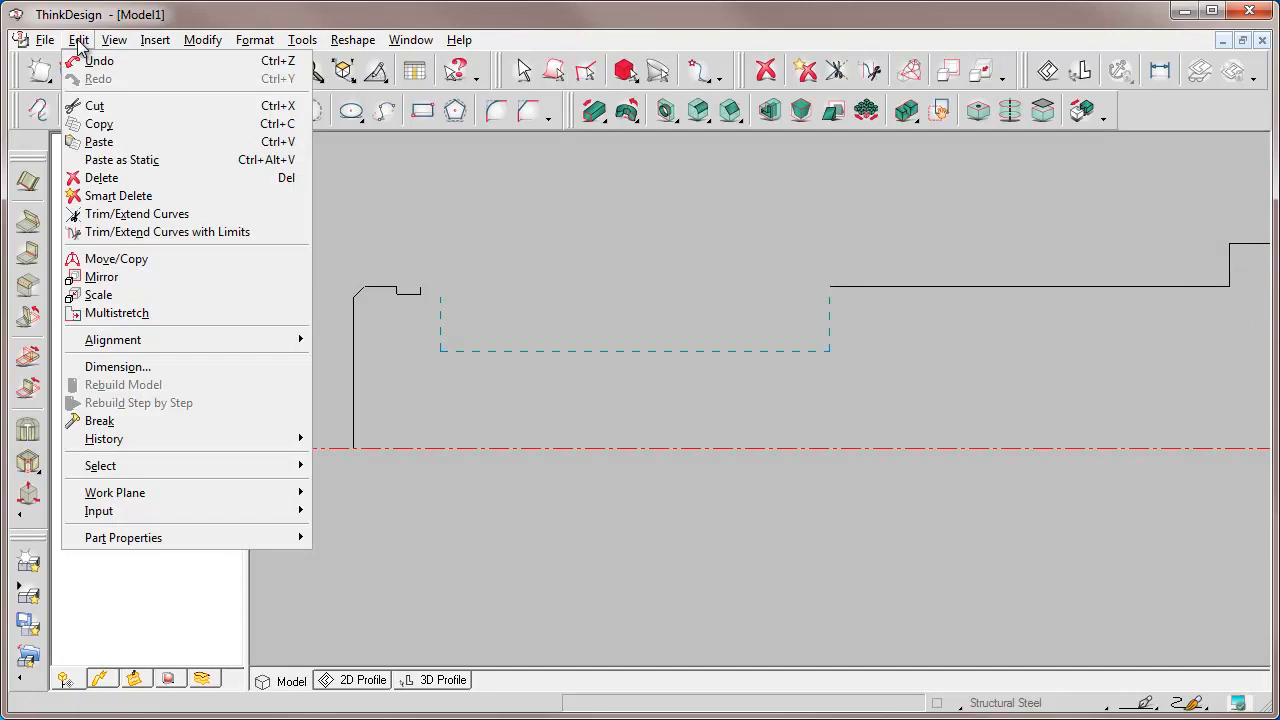
click(108, 215)
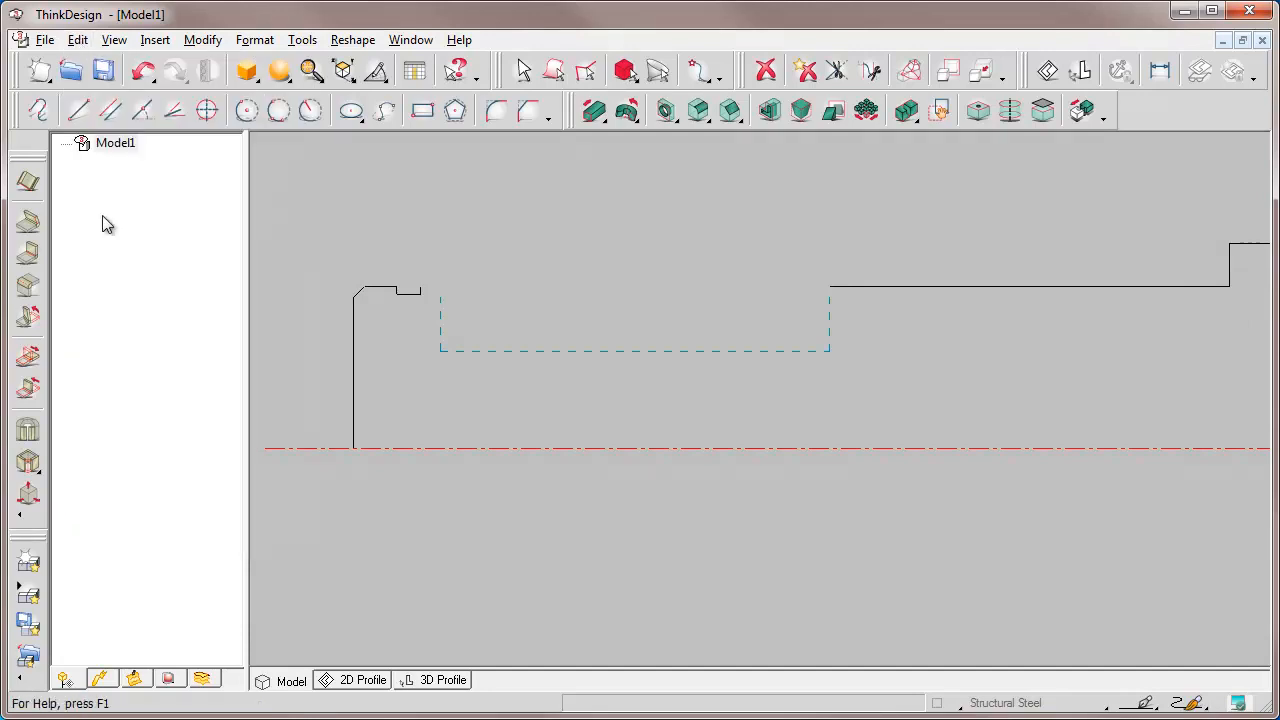
click(420, 290)
click(838, 287)
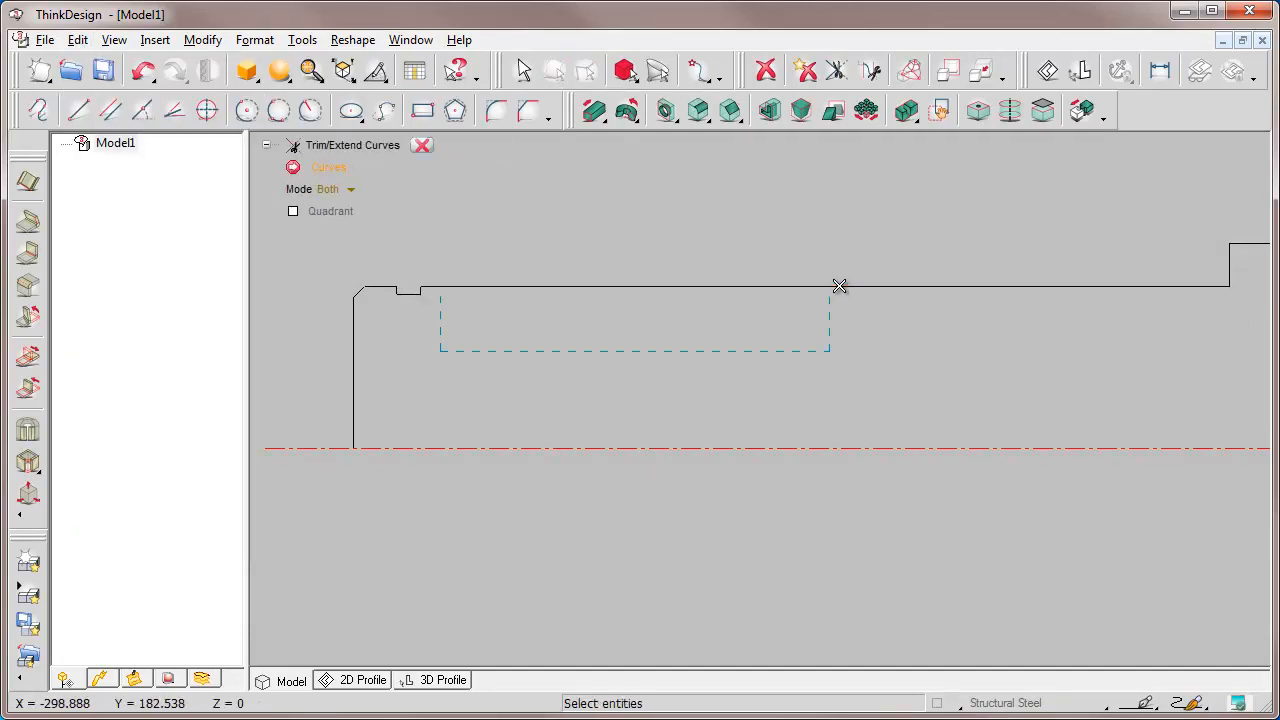
click(421, 145)
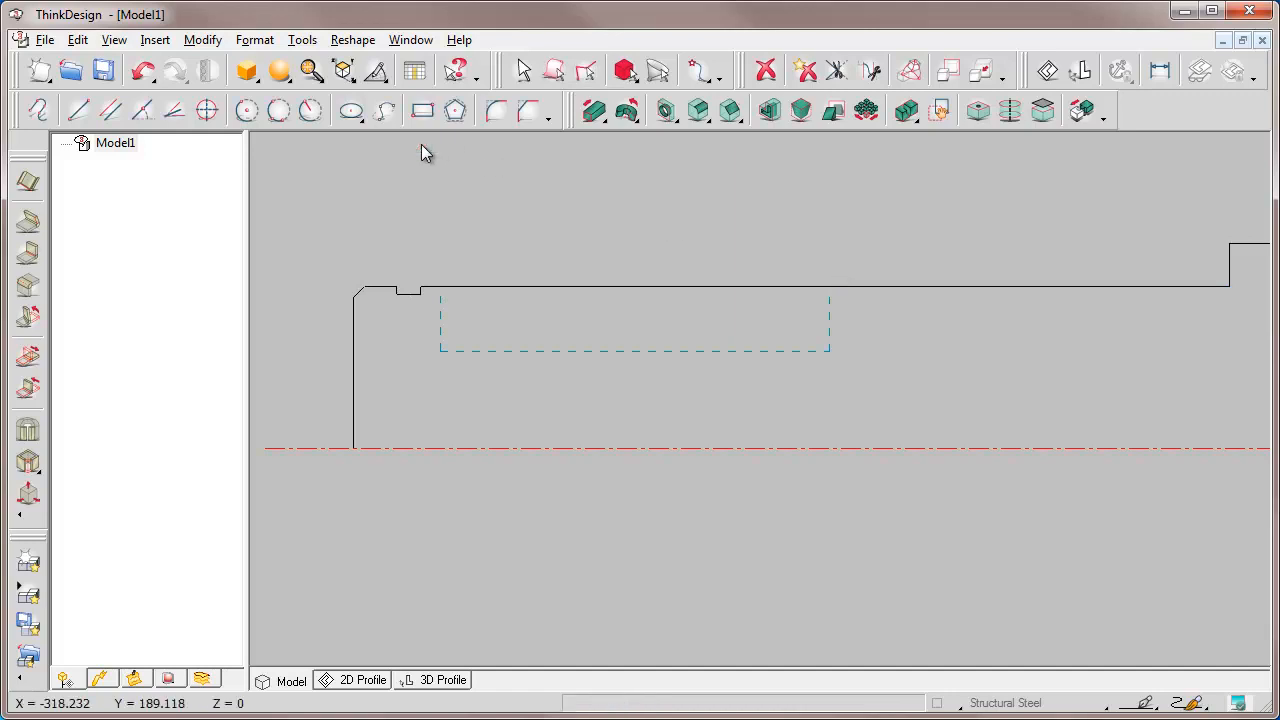
- Smart-delete the black and yellow vertical lines below the outline at the two chamfered shoulders in the middle of the shaft
key(Home)
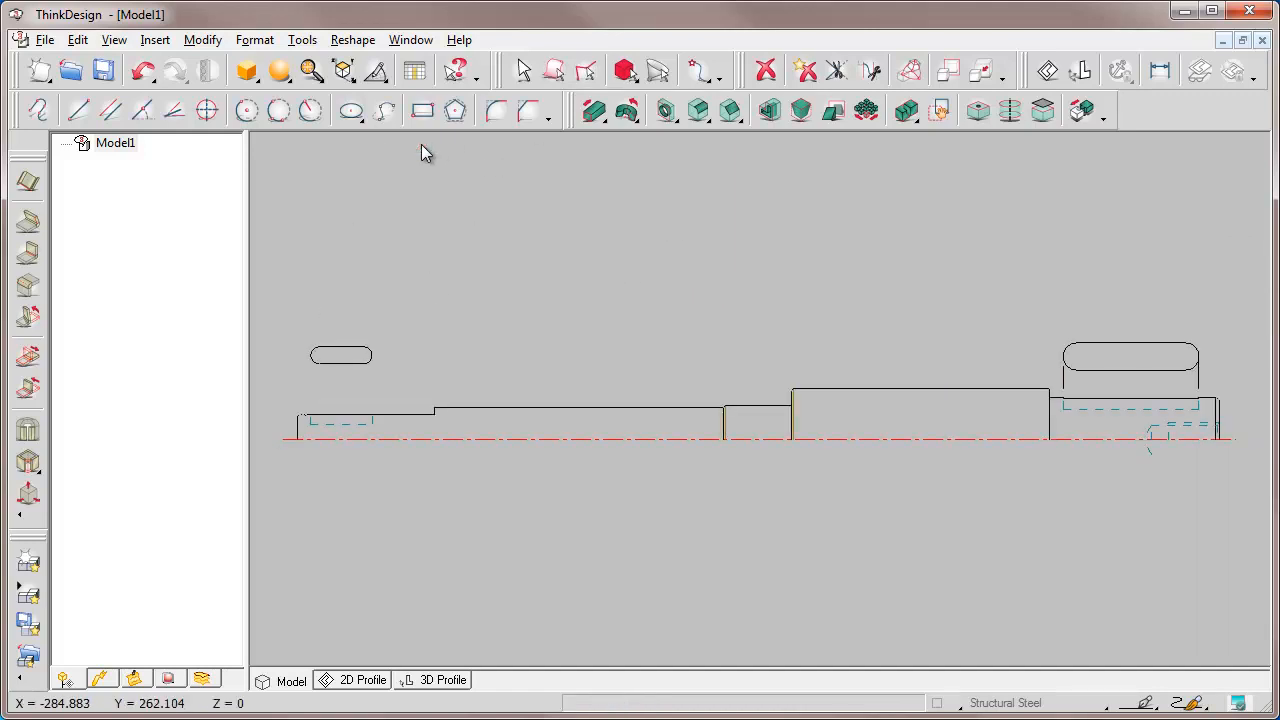
key(ctrl+w)
click(714, 383)
click(800, 459)
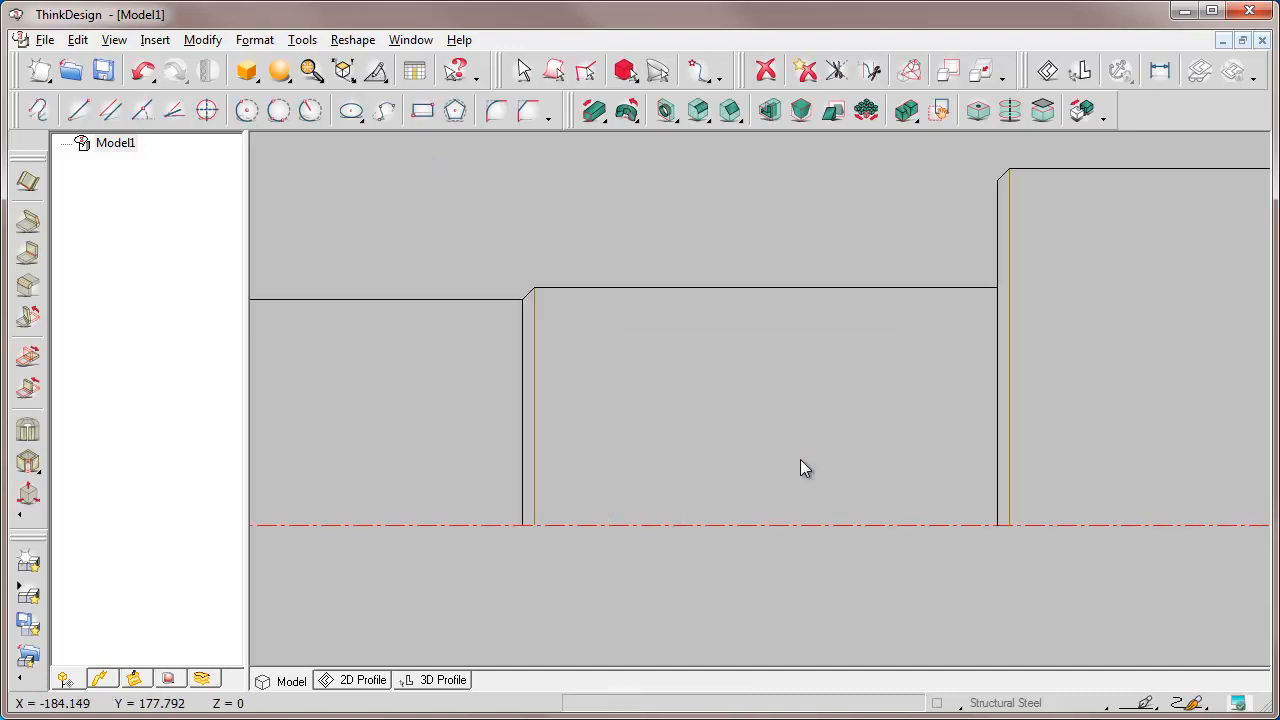
click(806, 72)
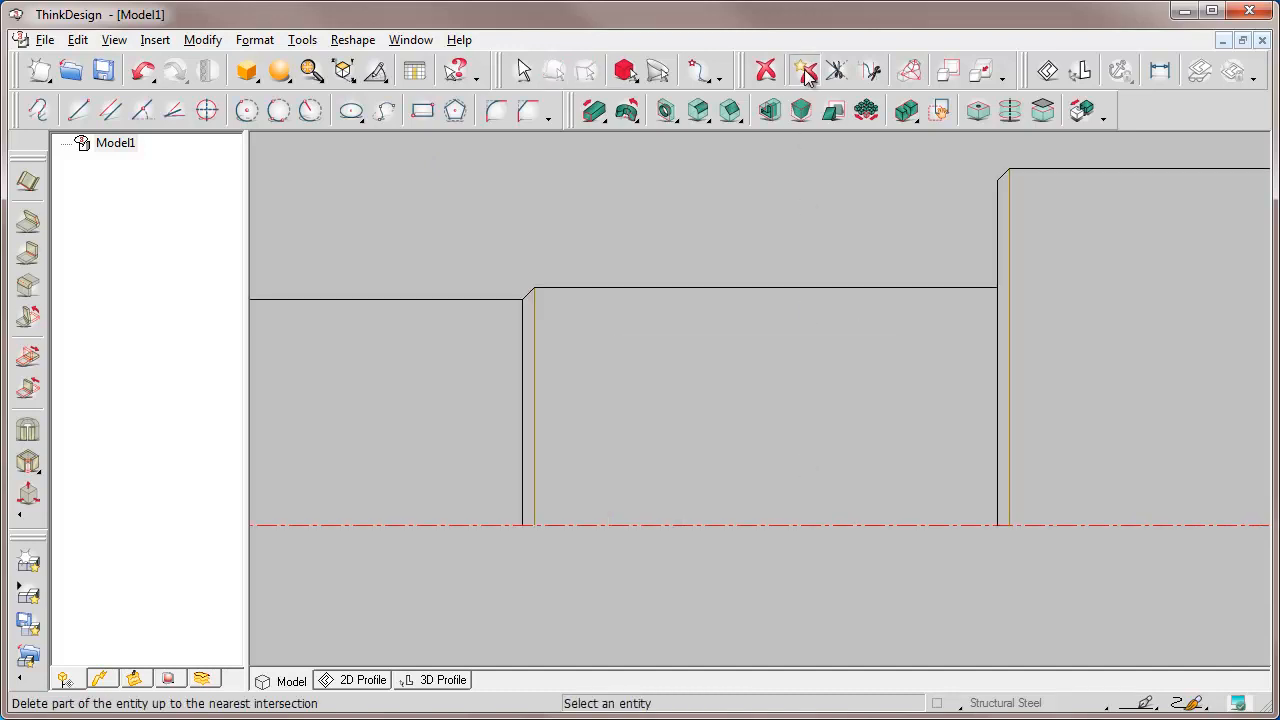
click(523, 410)
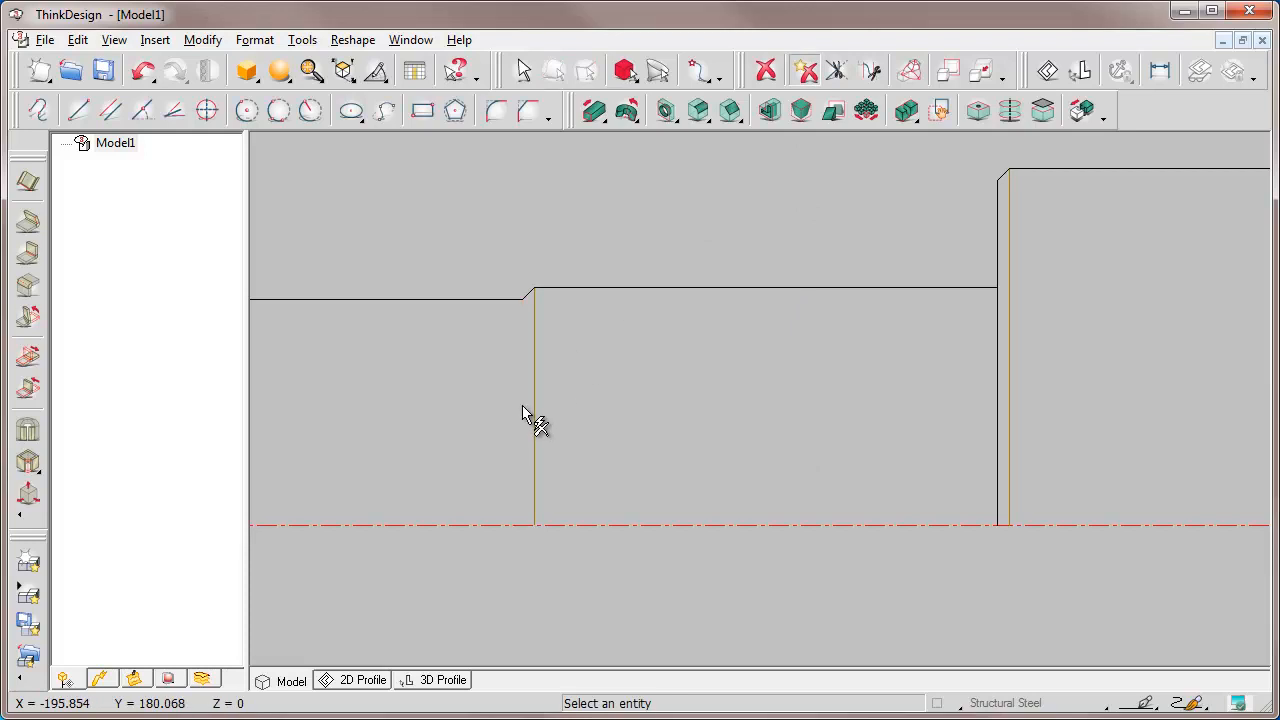
click(535, 384)
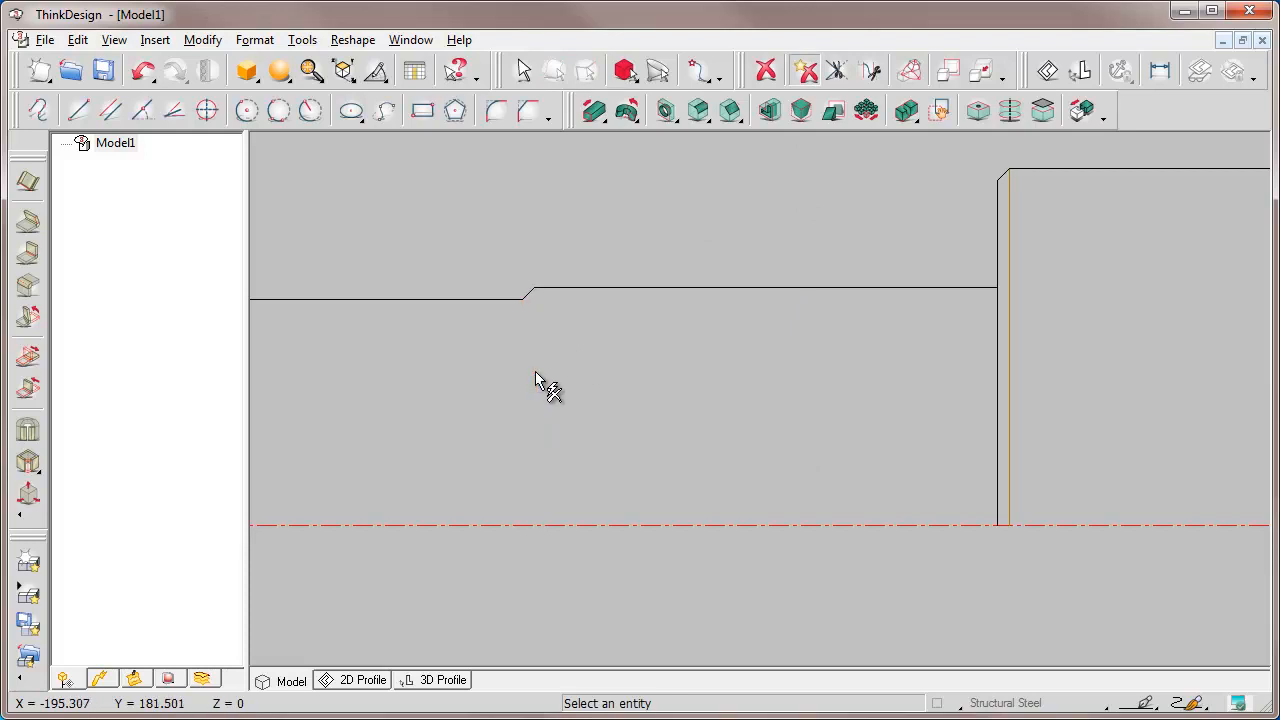
click(997, 337)
click(1010, 345)
key(Escape)
- At the shaft end with the dashed hole, delete the chamfer's inner line and the outline segments along and beside the keyway
key(F3)
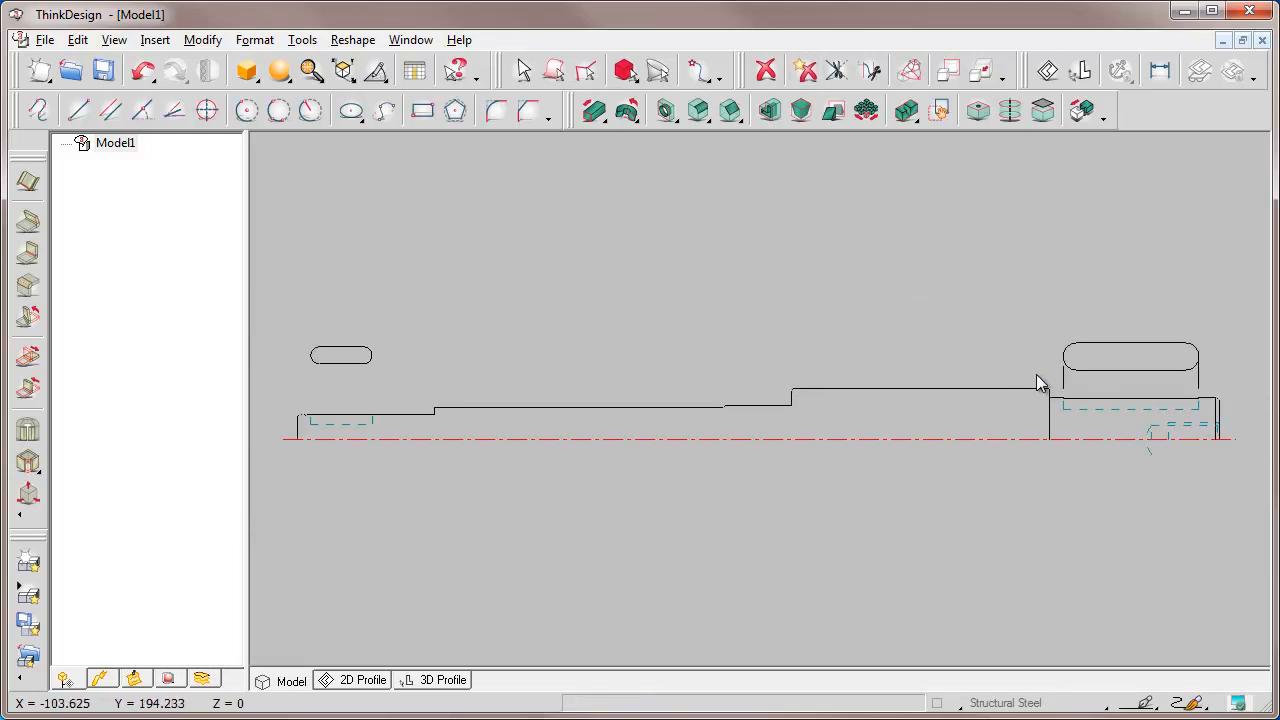
key(F2)
click(1037, 375)
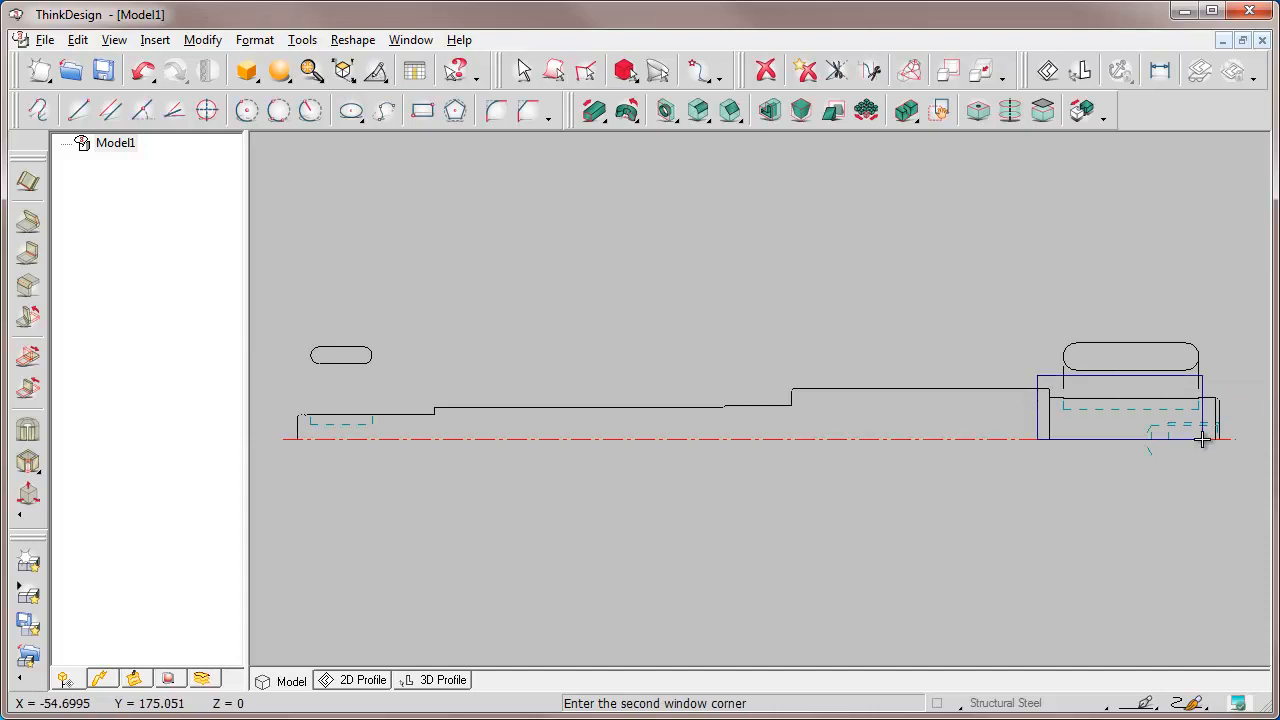
click(1236, 454)
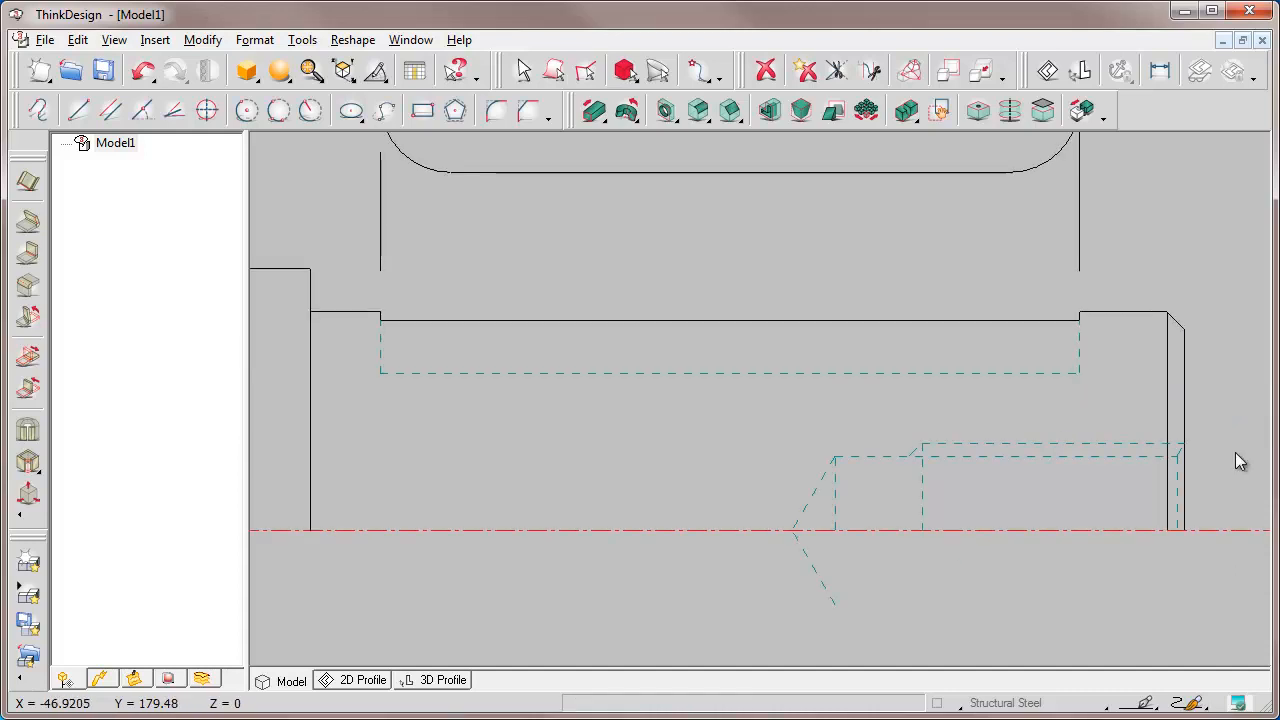
click(766, 72)
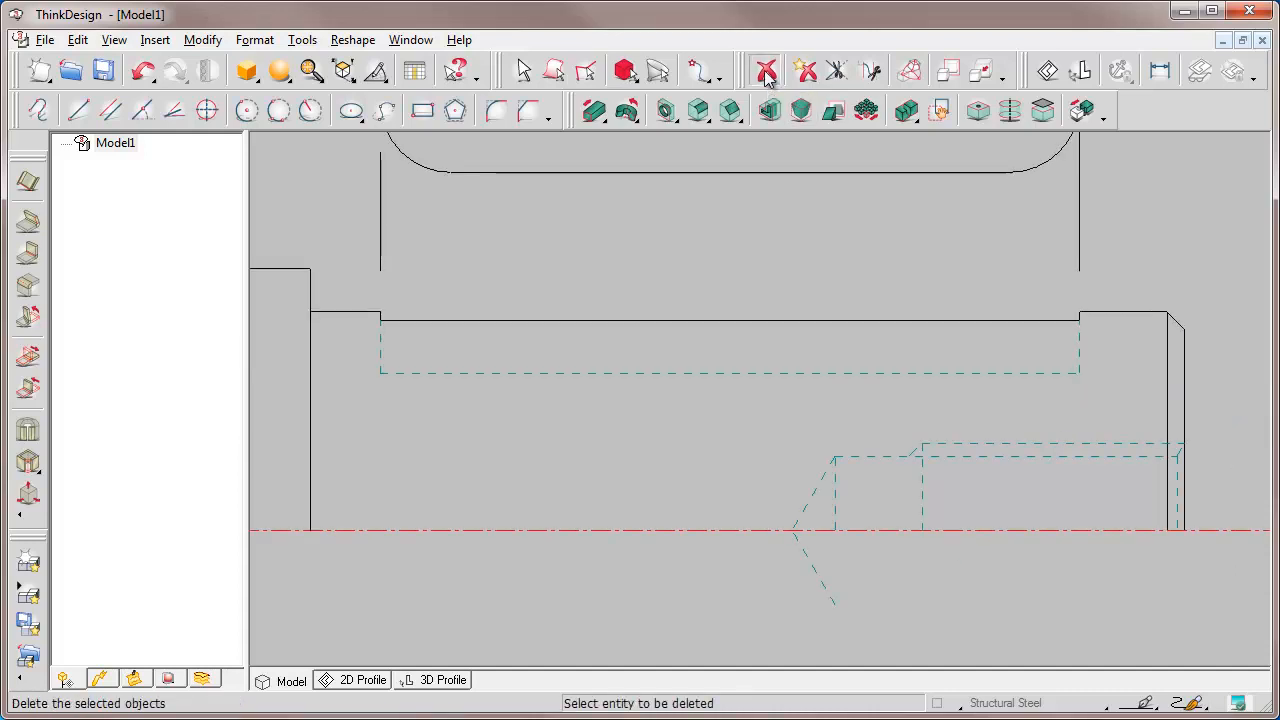
click(1168, 341)
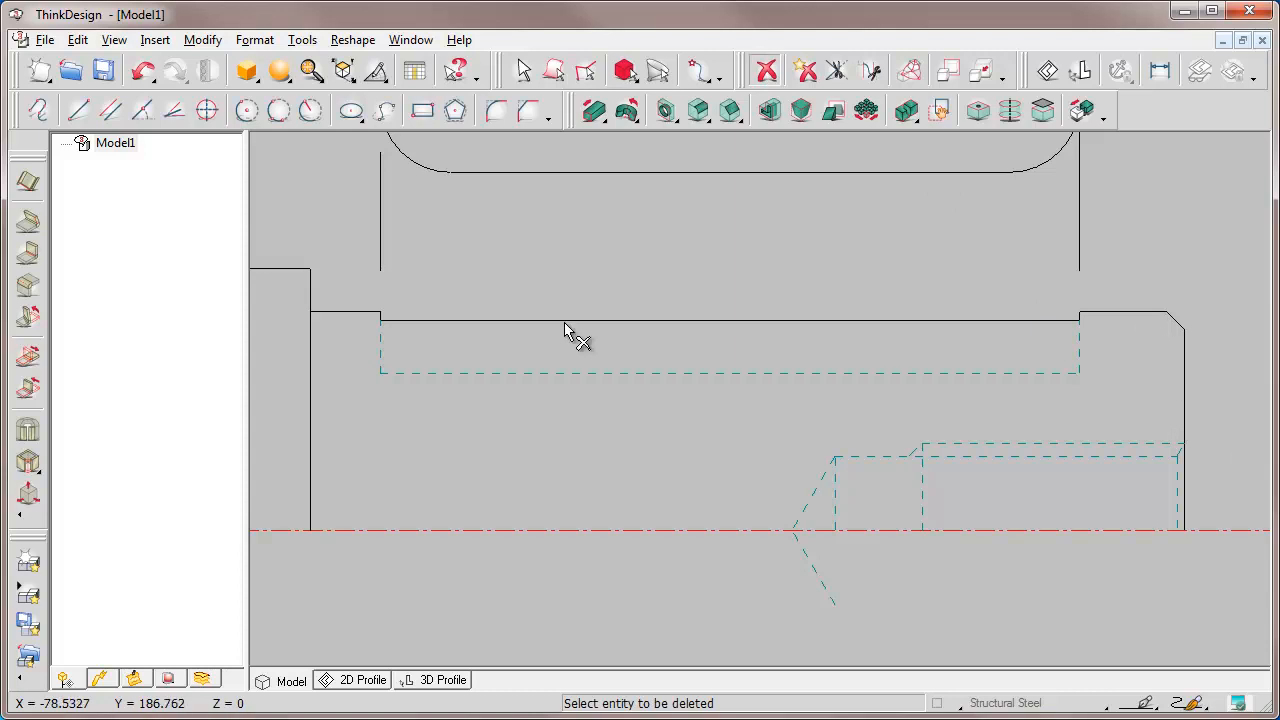
click(446, 321)
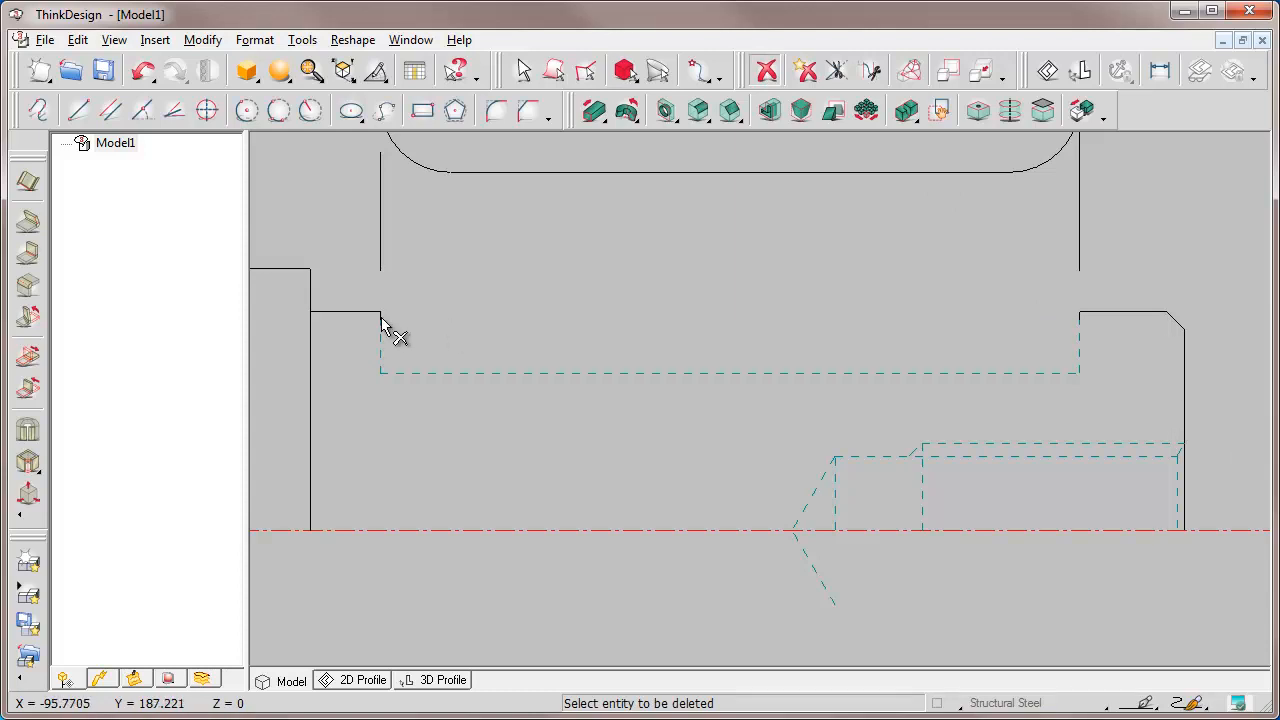
click(1099, 312)
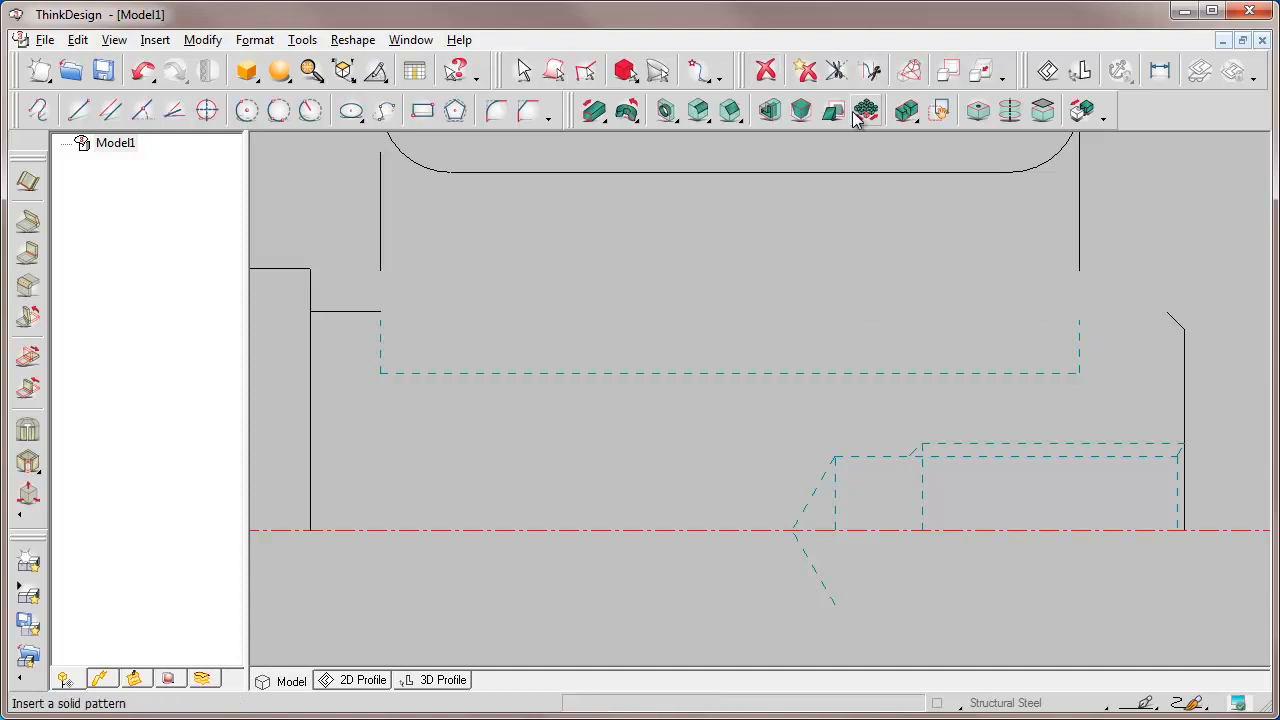
- Smart-delete the shoulder line below the outline beside the large keyway and extend the horizontal outline to meet the end chamfer
click(804, 72)
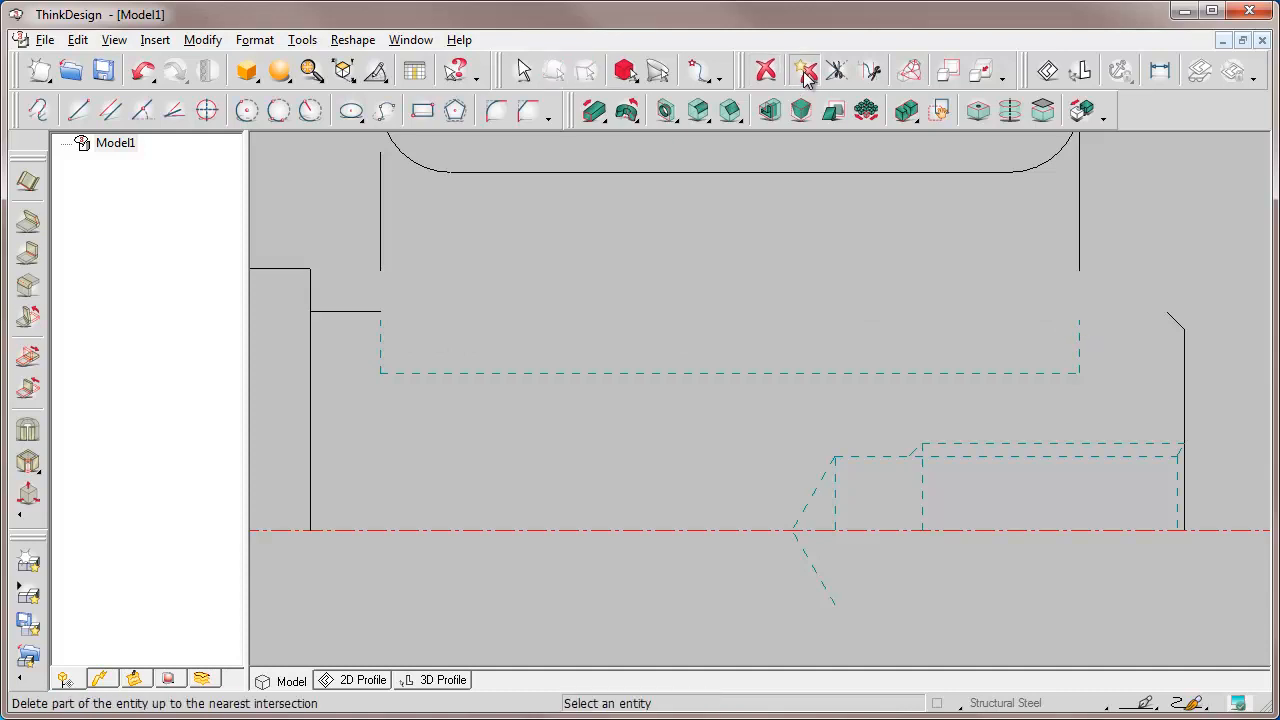
click(311, 345)
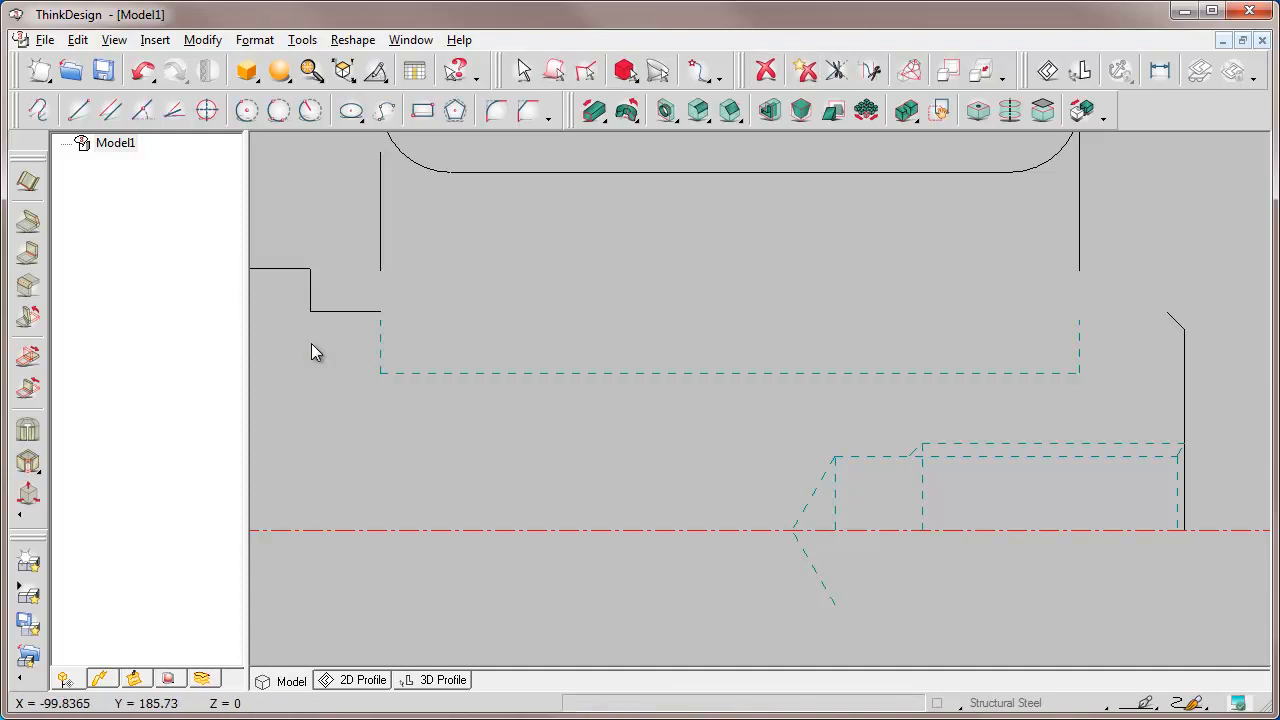
click(78, 40)
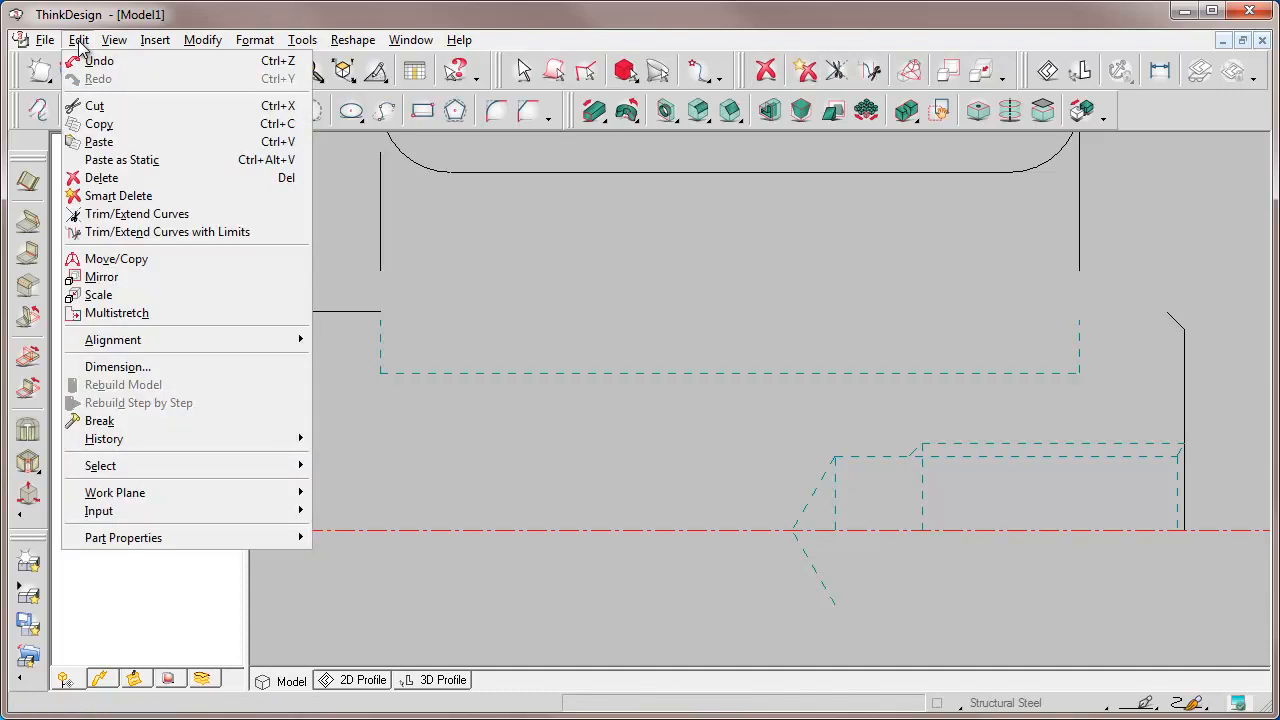
click(110, 214)
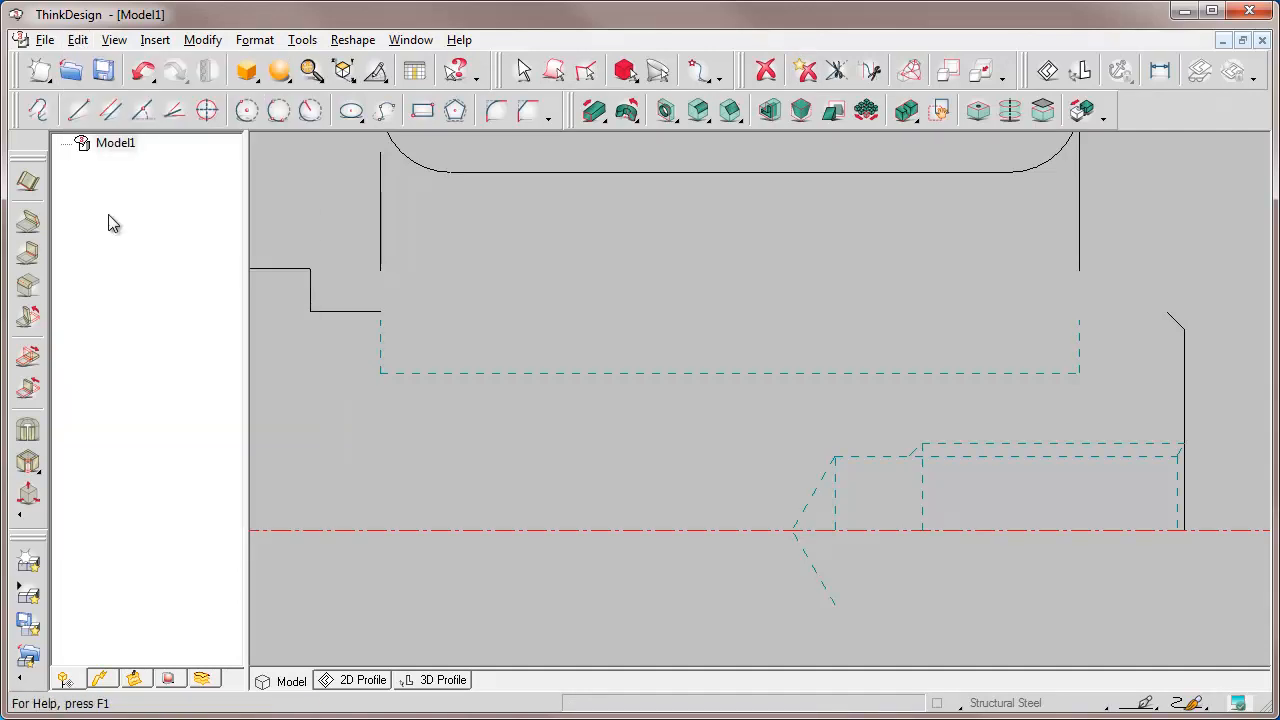
click(349, 311)
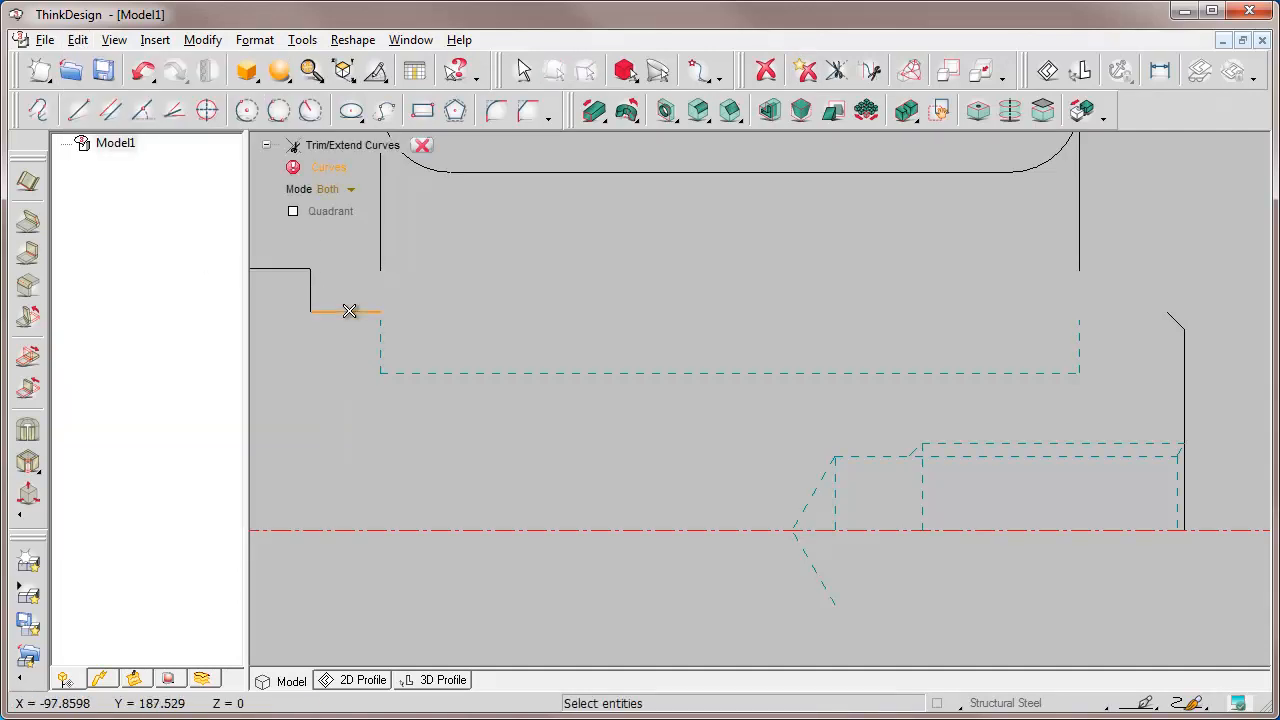
click(1176, 320)
key(Escape)
- Select the shaft half profile as a curve chain and create a Rotational Solid from it
key(F3)
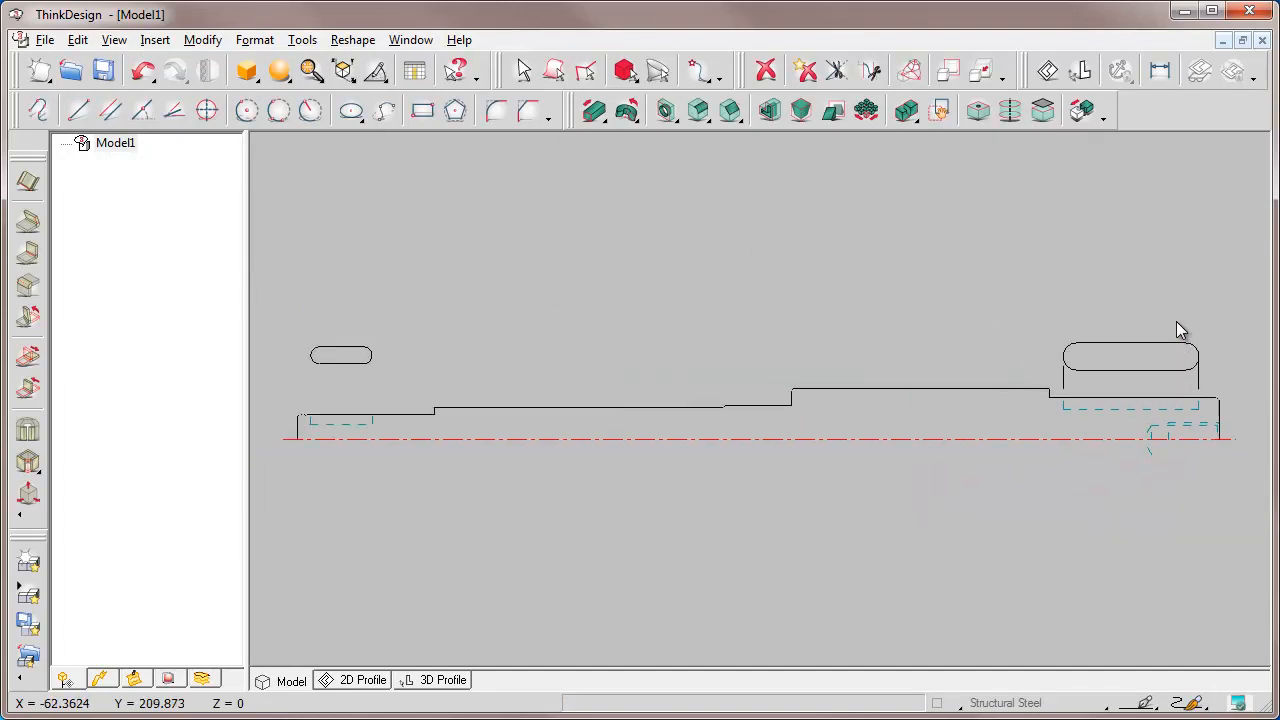
click(587, 72)
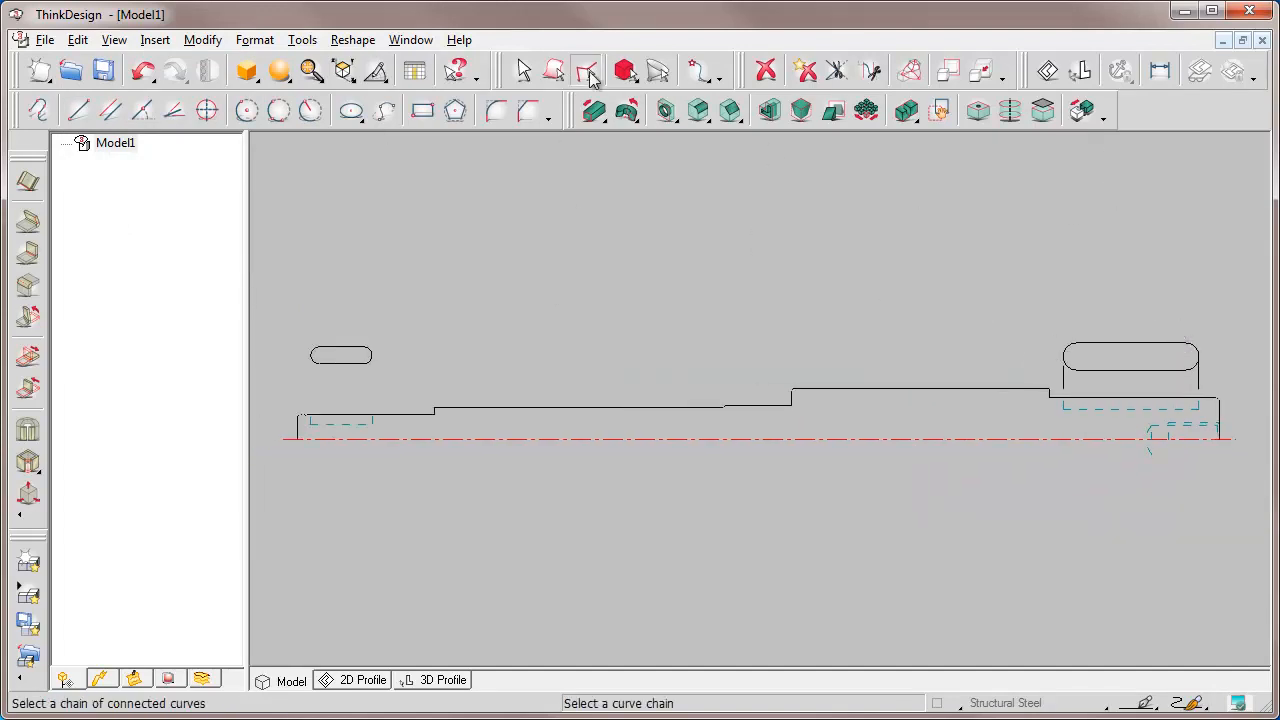
click(1220, 424)
click(626, 110)
click(497, 285)
click(434, 146)
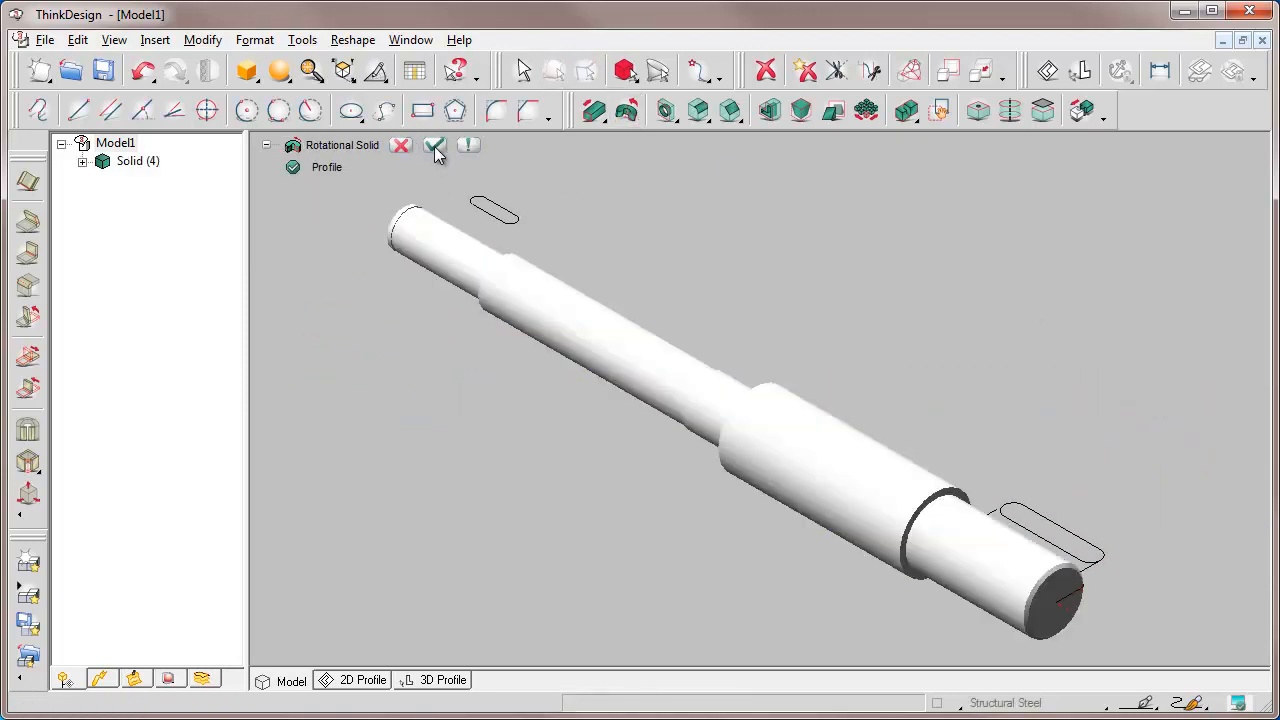
- Display the revolved shaft in Shaded View + Boundaries with High Quality + Materials rendering
click(247, 71)
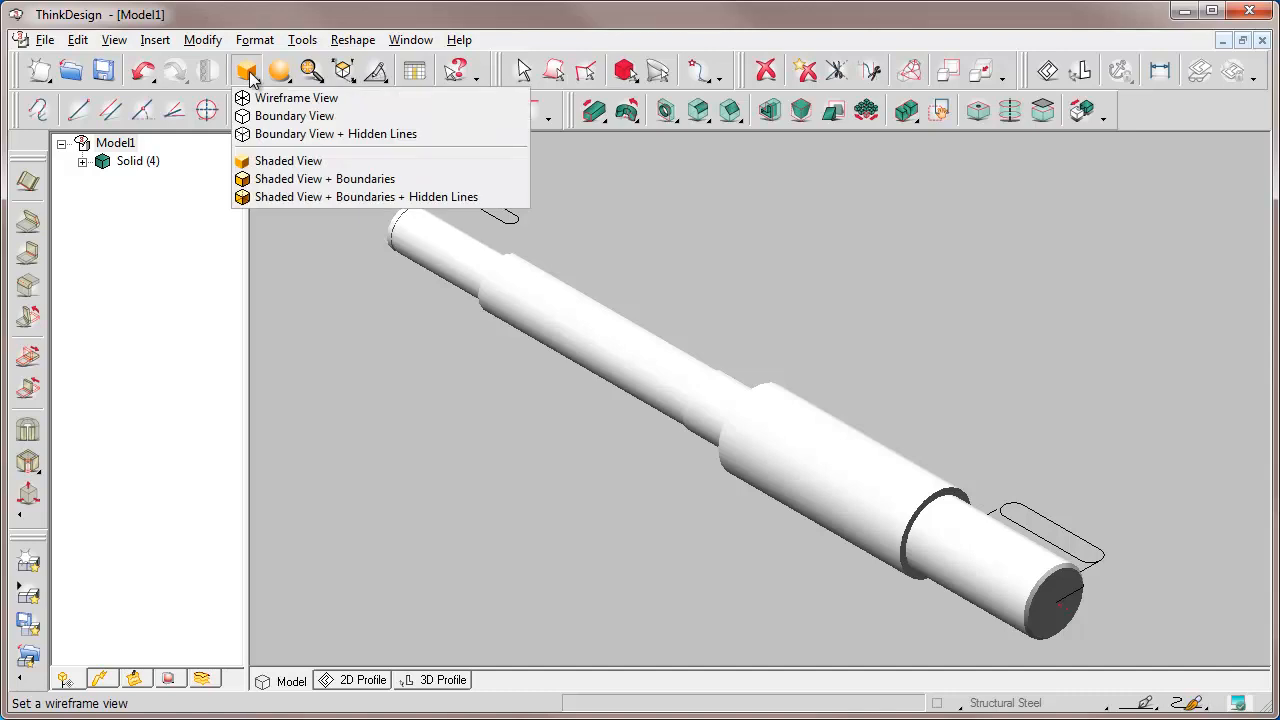
click(318, 179)
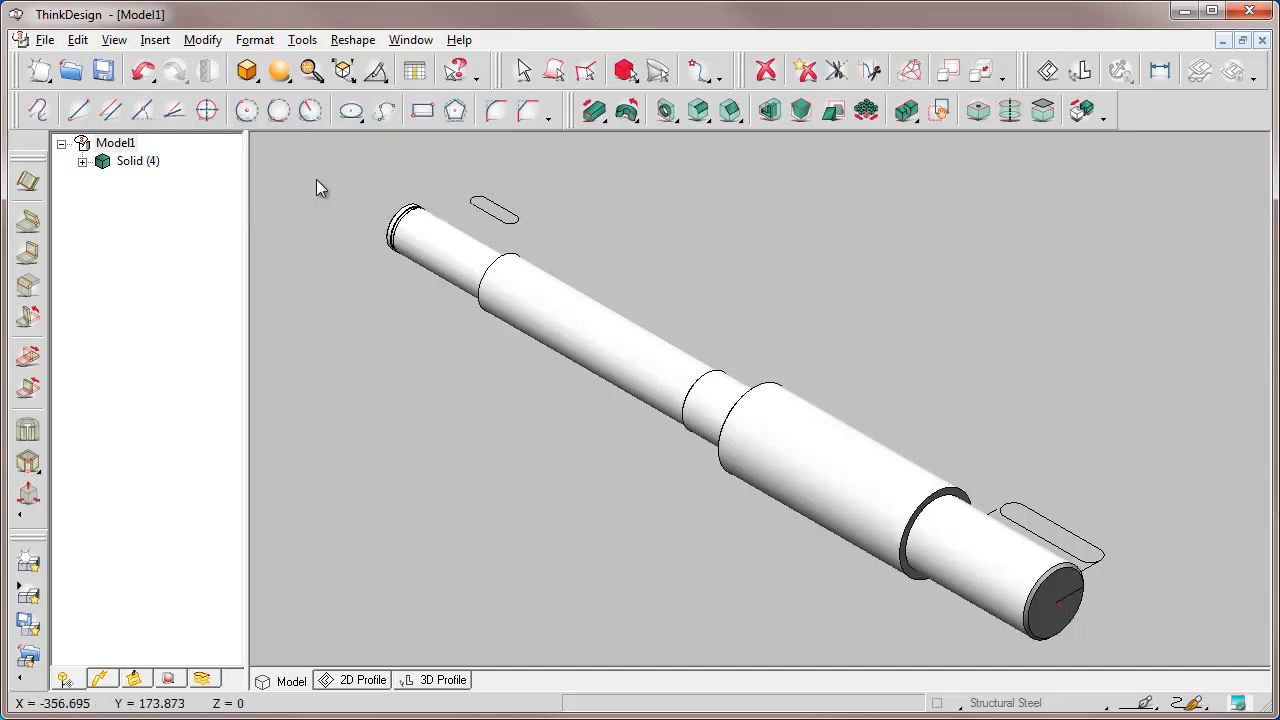
click(284, 76)
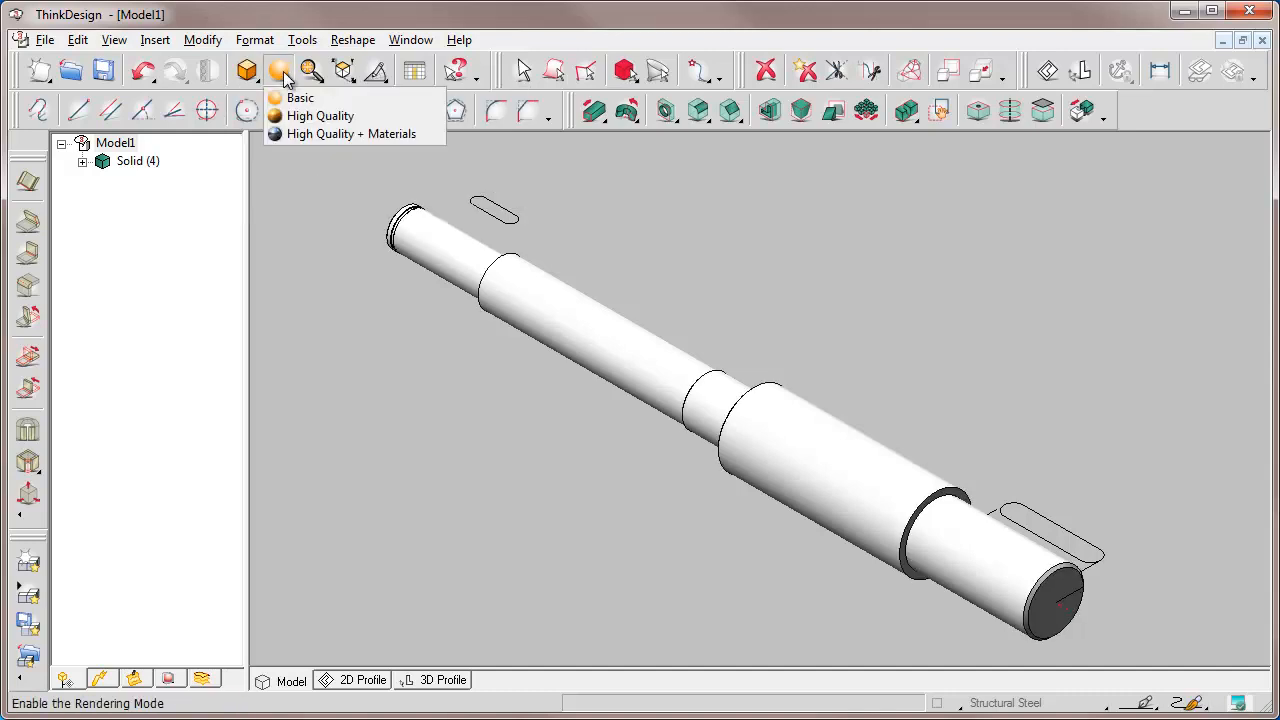
click(324, 133)
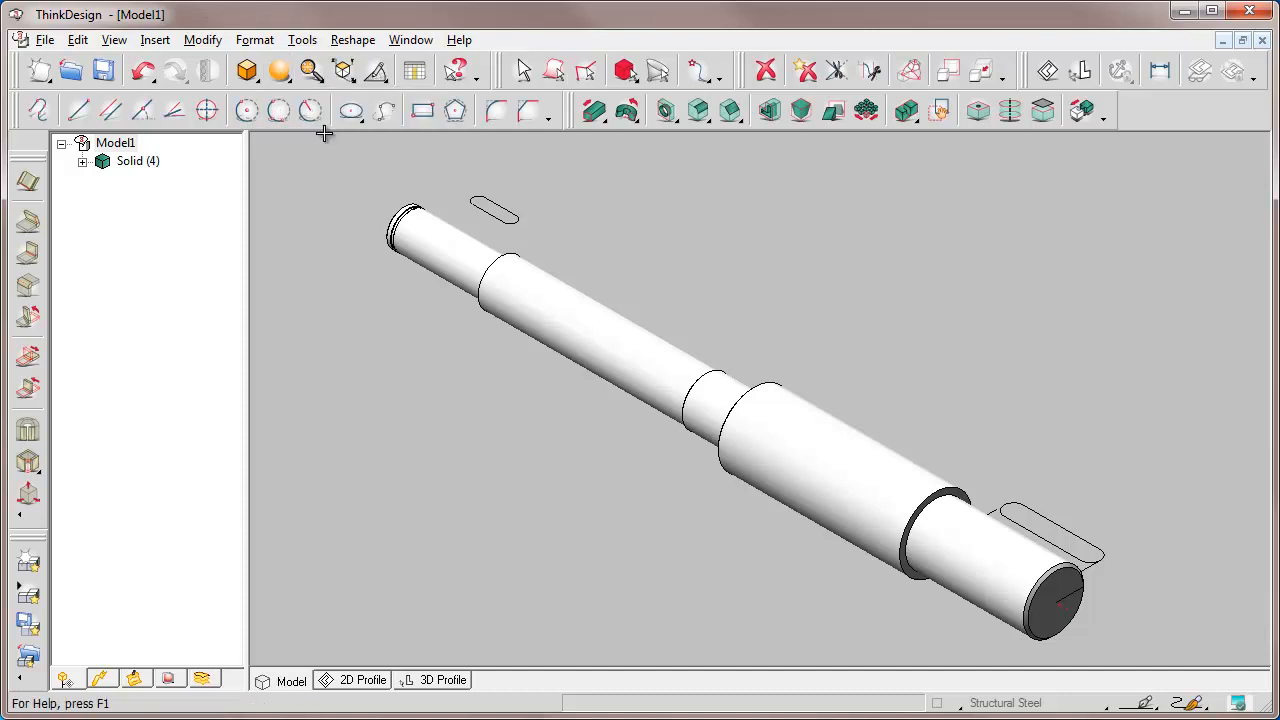
- Turn the shaft to an isometric view from its other side using Named Views orientation and display it in Wireframe View
click(343, 72)
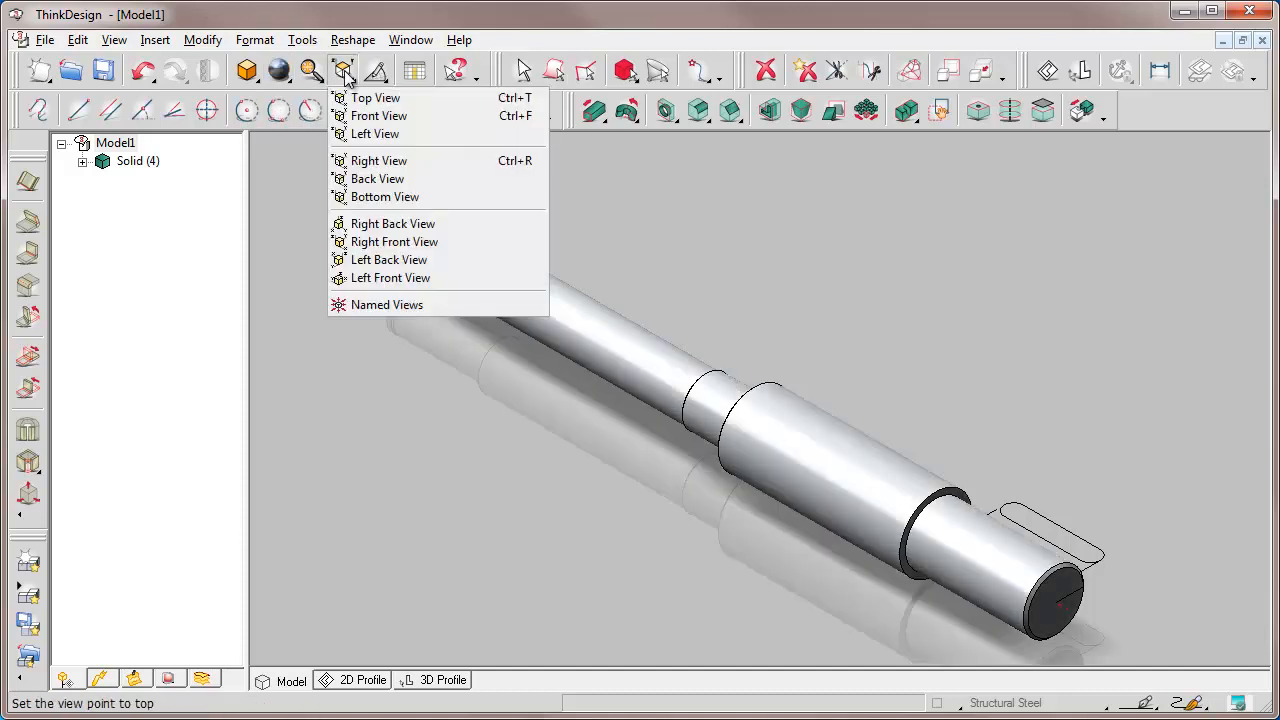
click(366, 304)
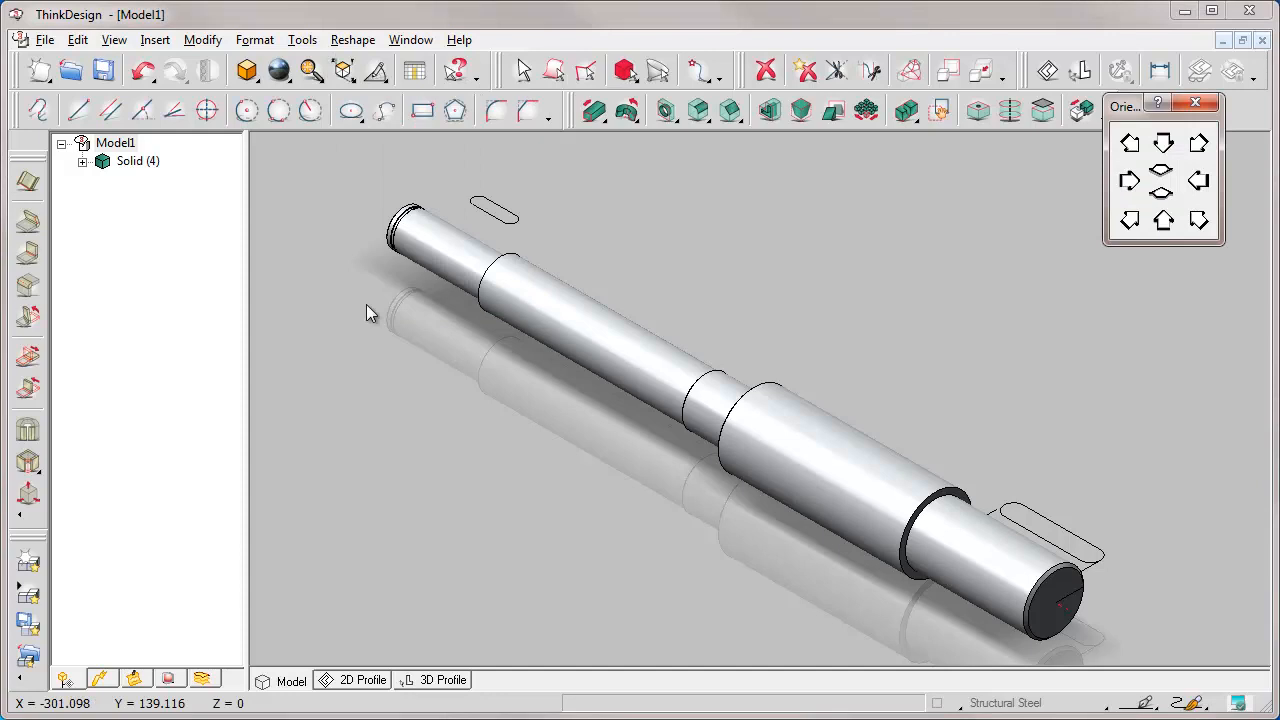
click(1199, 143)
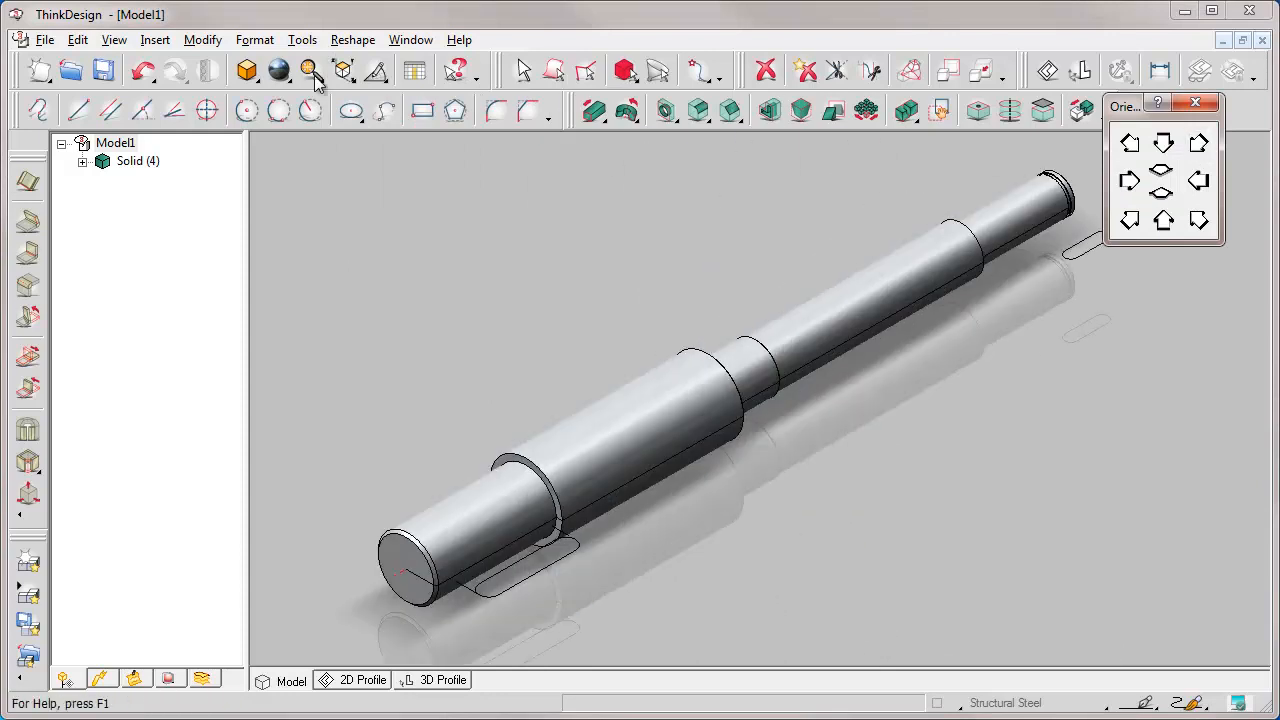
click(247, 72)
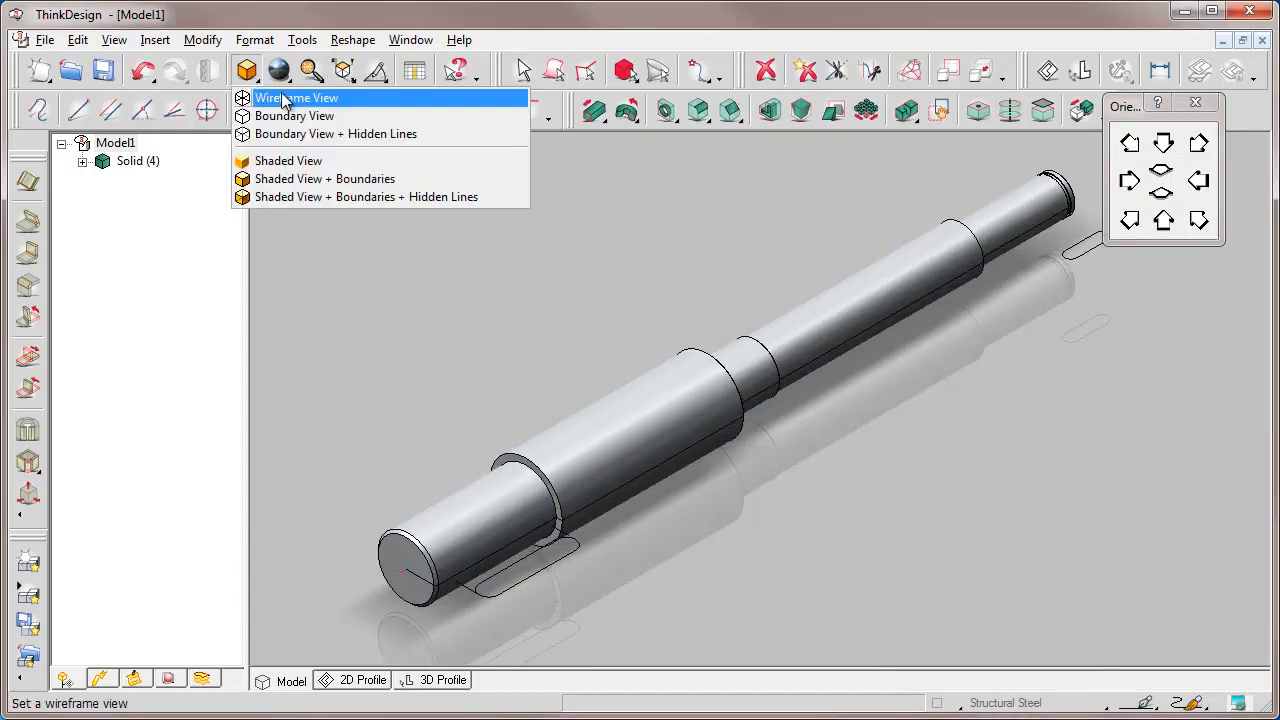
click(262, 97)
- Use Move/Copy on the small keyway outline's curve chain, relocating its rounded end point to the inner end corner of the dashed keyway lines
click(311, 72)
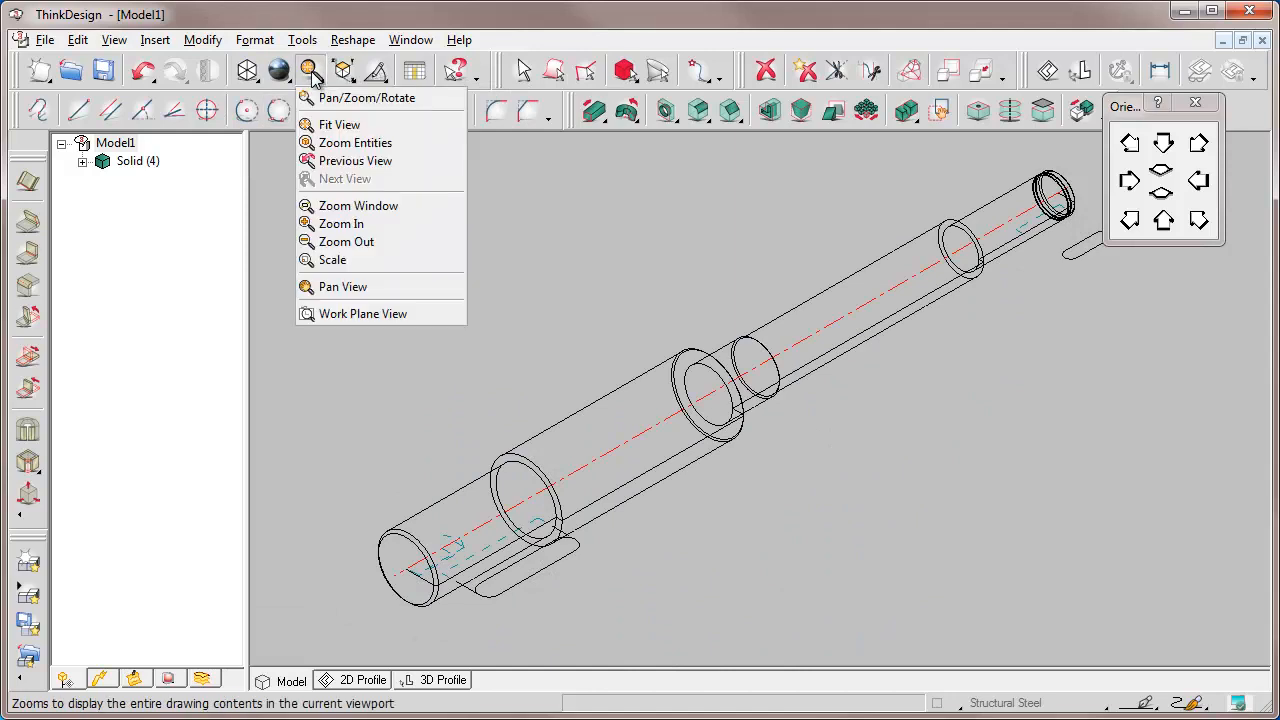
click(352, 205)
click(931, 158)
click(1160, 299)
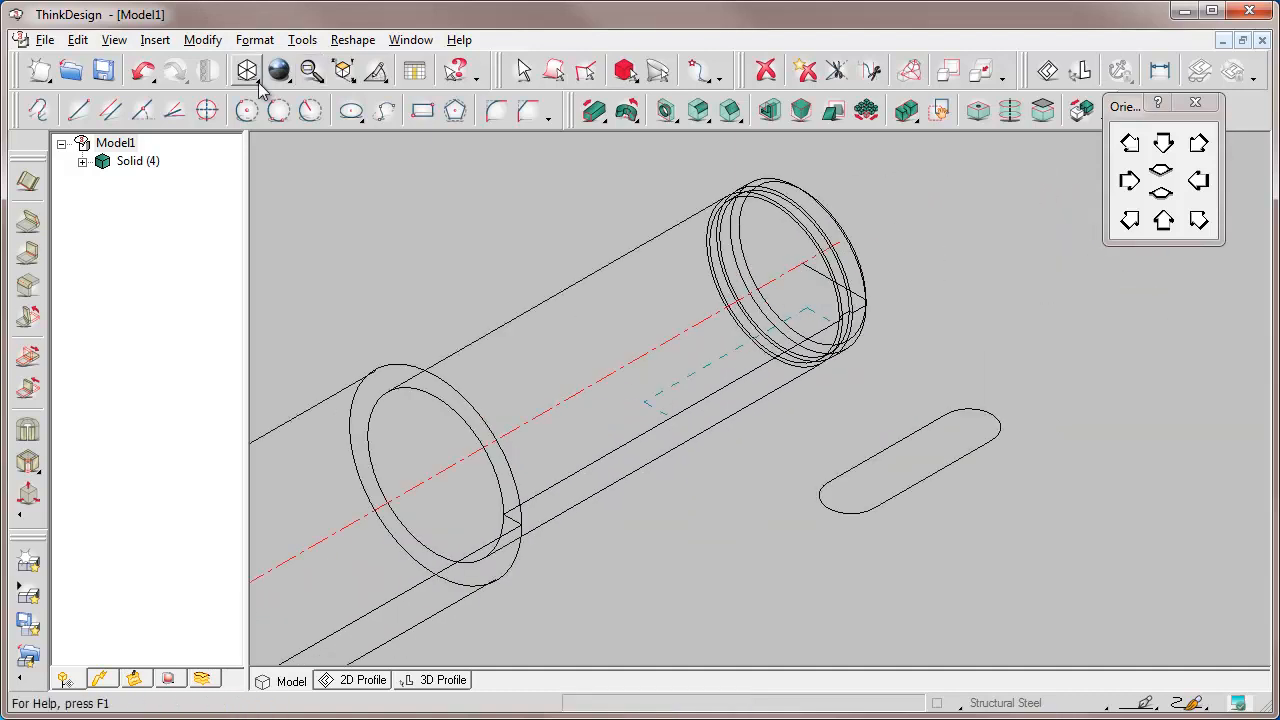
click(79, 41)
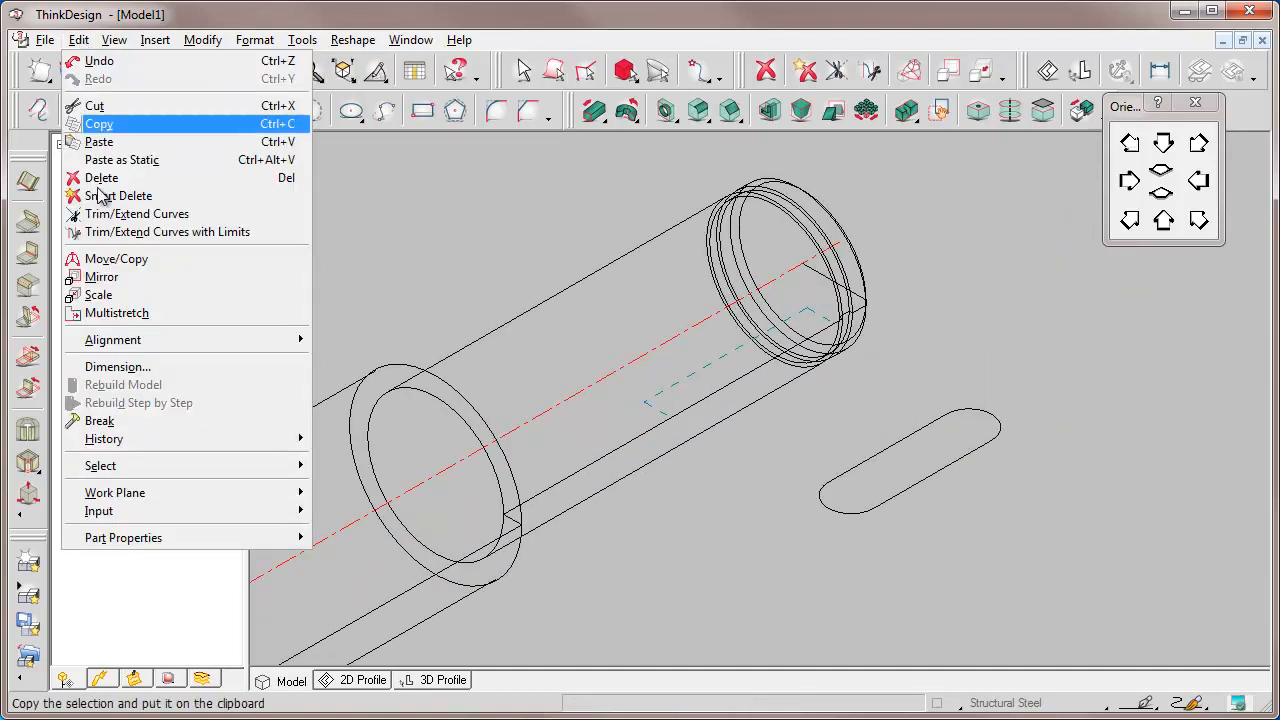
click(108, 260)
click(586, 72)
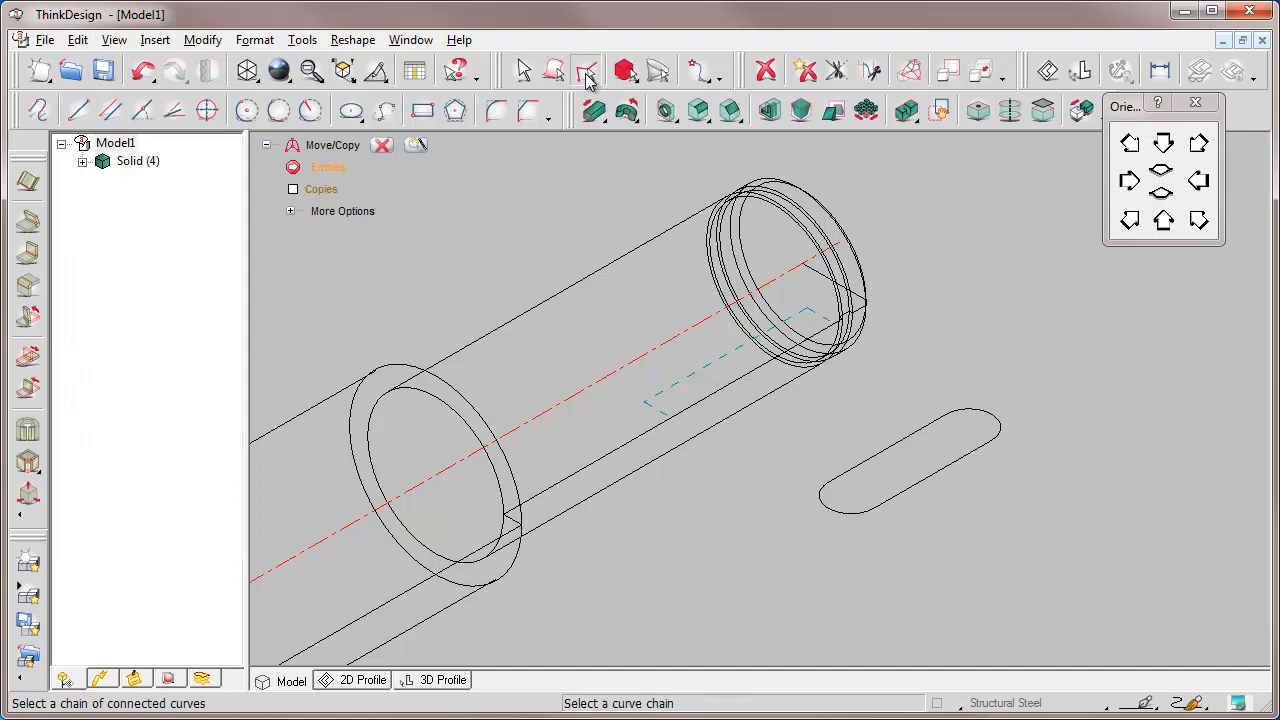
click(902, 491)
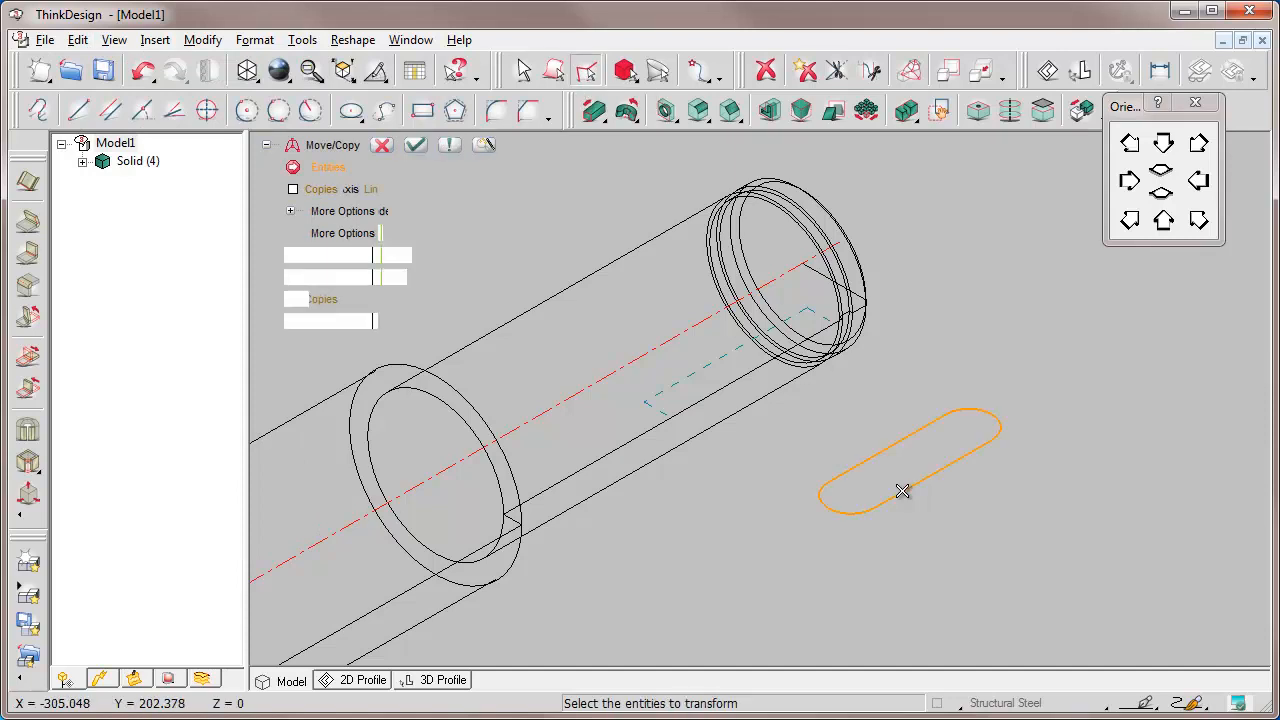
right_click(354, 214)
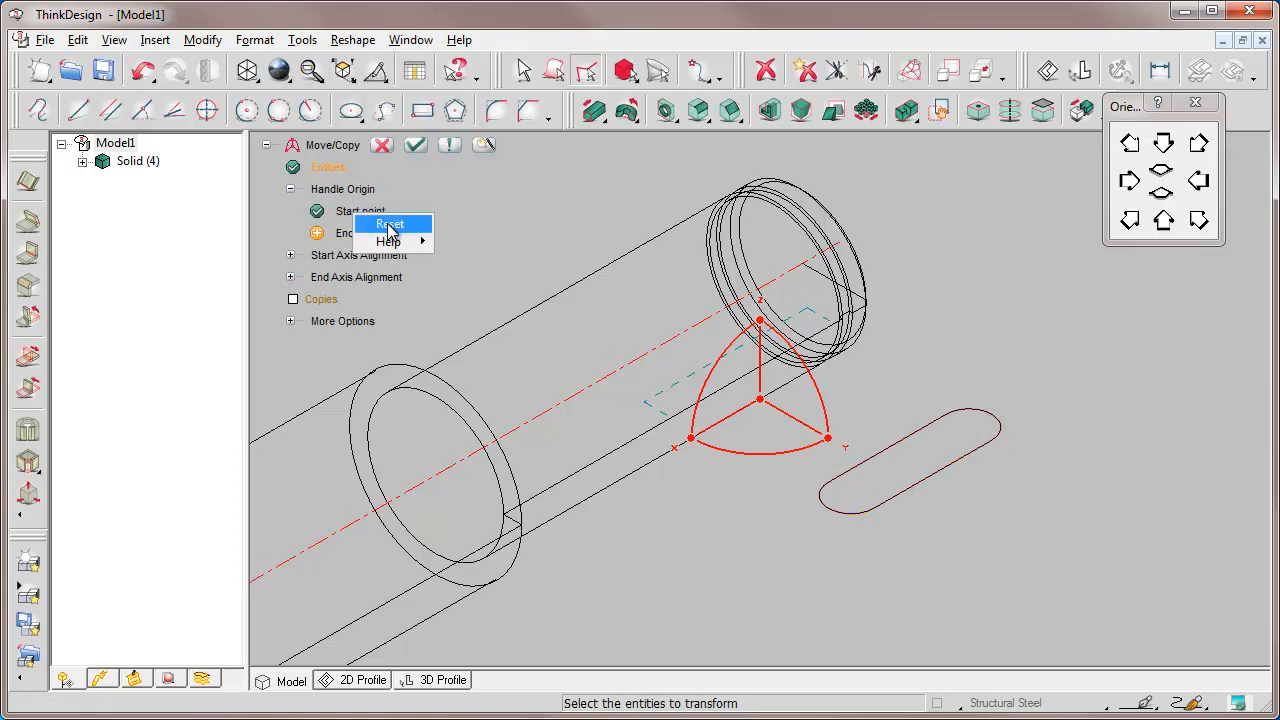
click(388, 224)
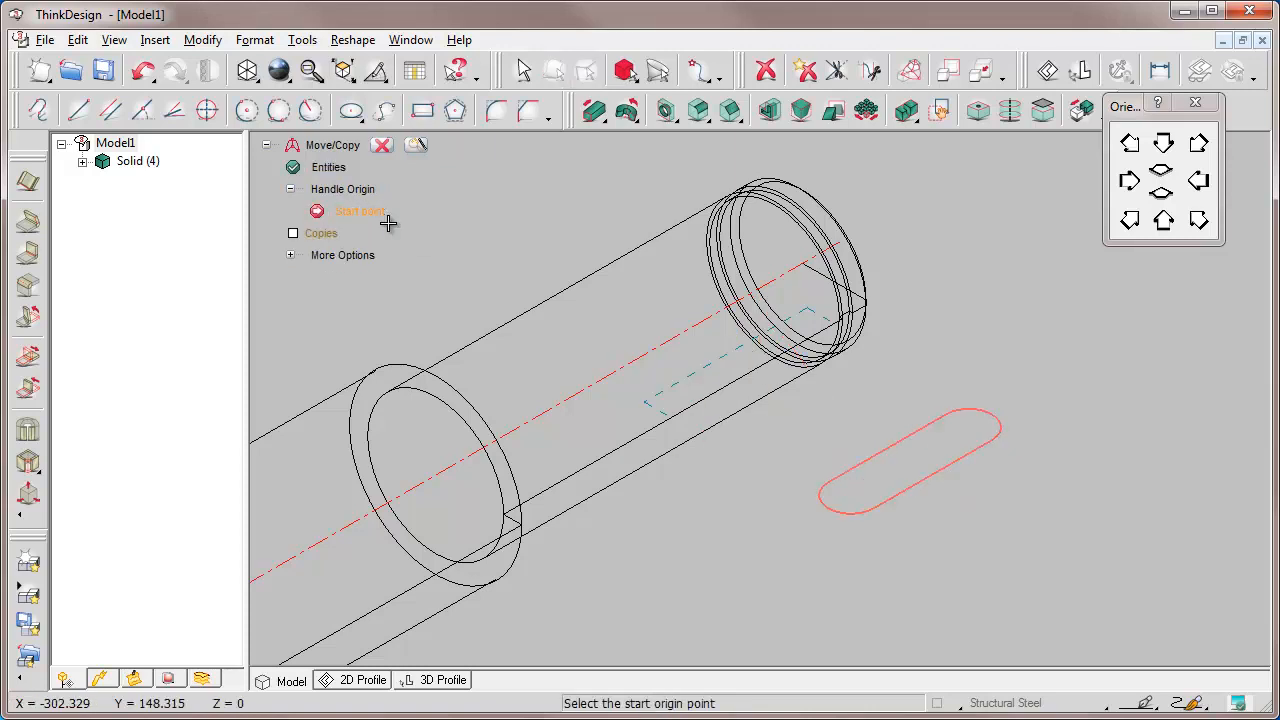
click(828, 509)
click(645, 403)
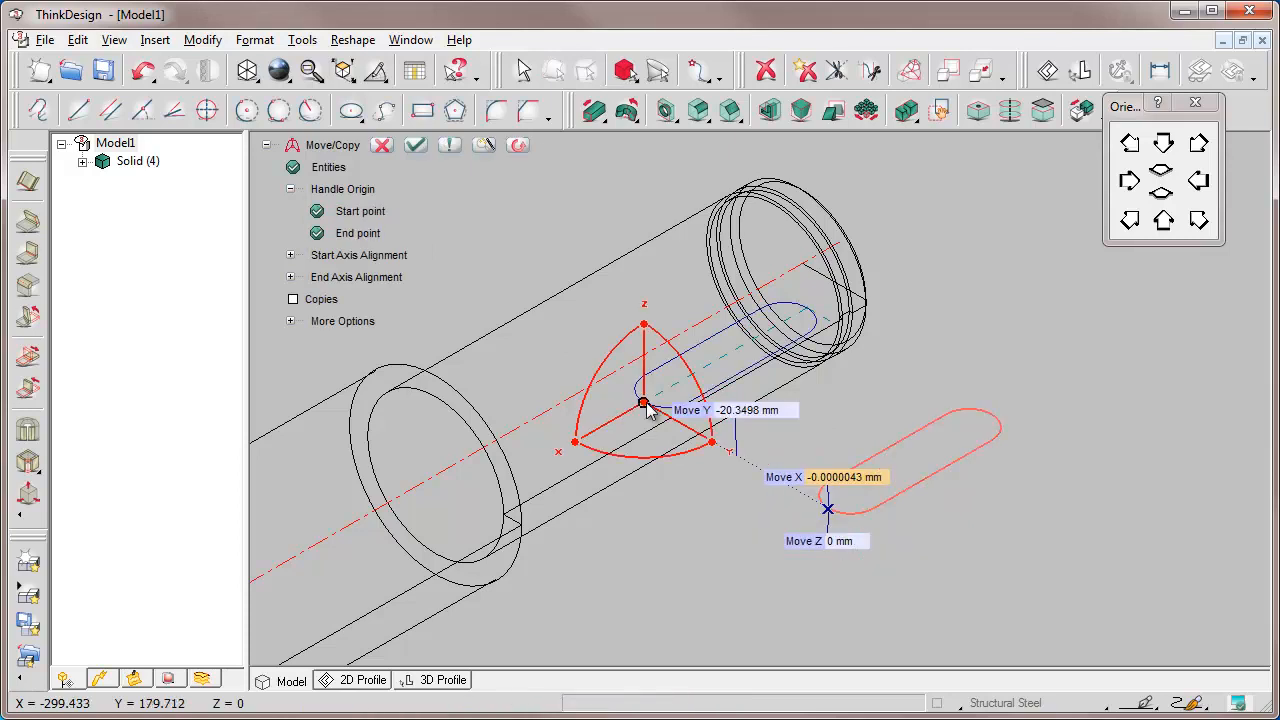
- Rotate the small keyway outline by -90 deg about the X axis and apply the move
drag(692, 376, 712, 425)
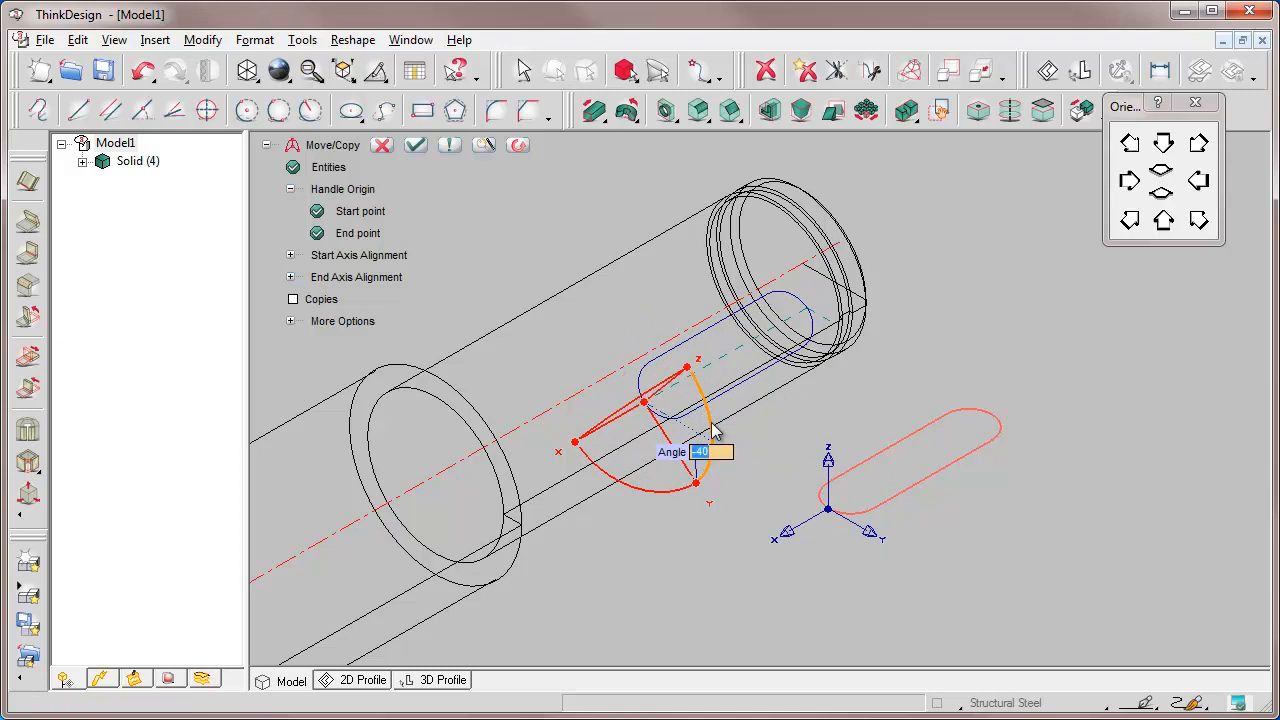
key(Return)
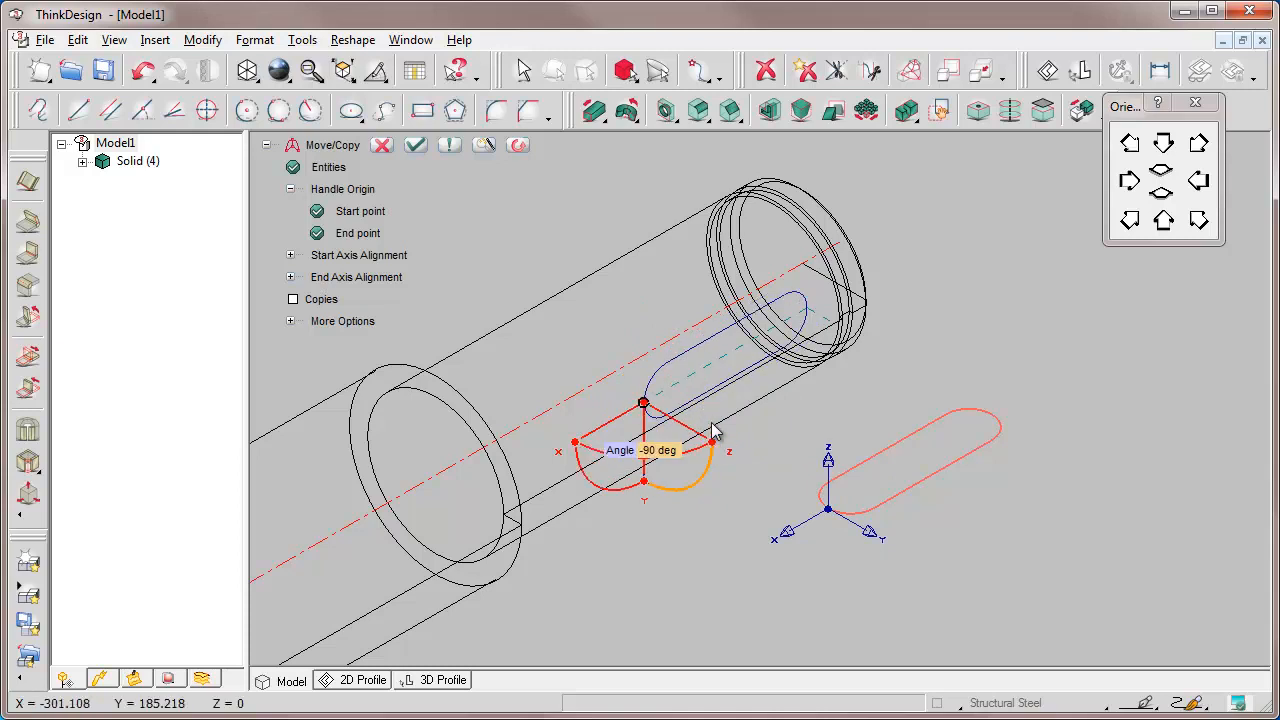
click(416, 145)
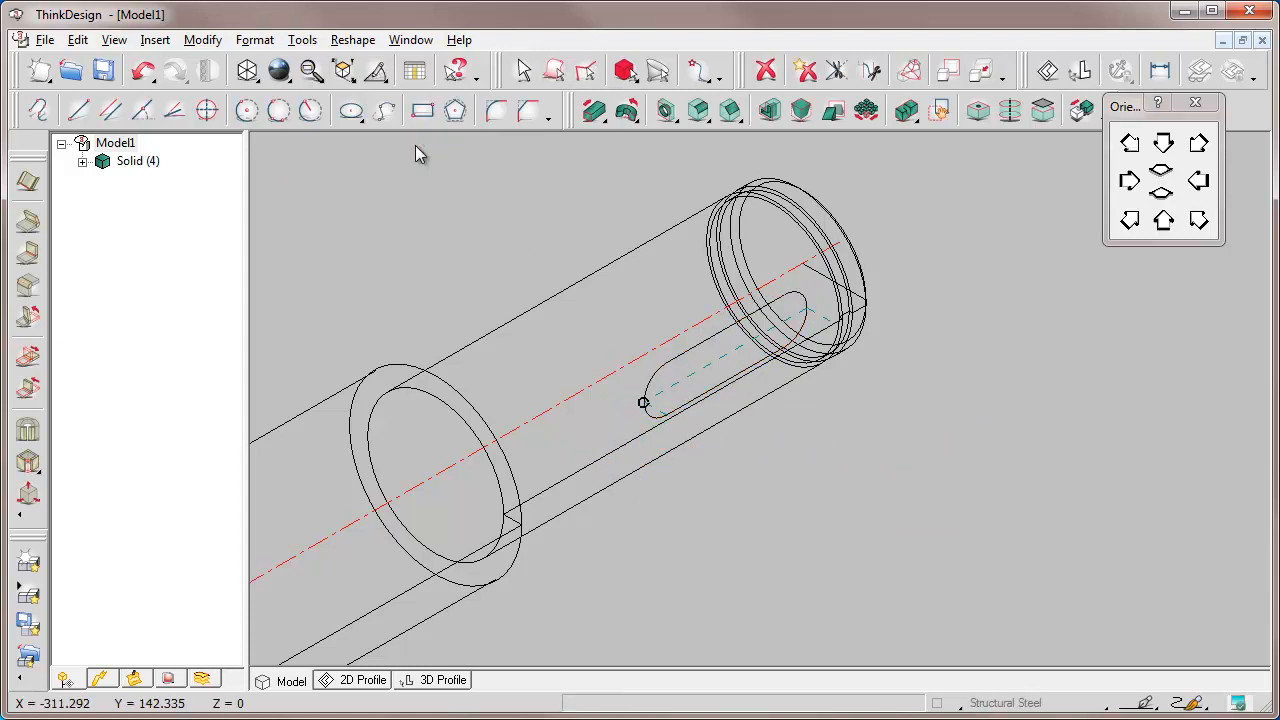
- Move the work plane origin to the end point of the relocated small keyway outline
click(79, 41)
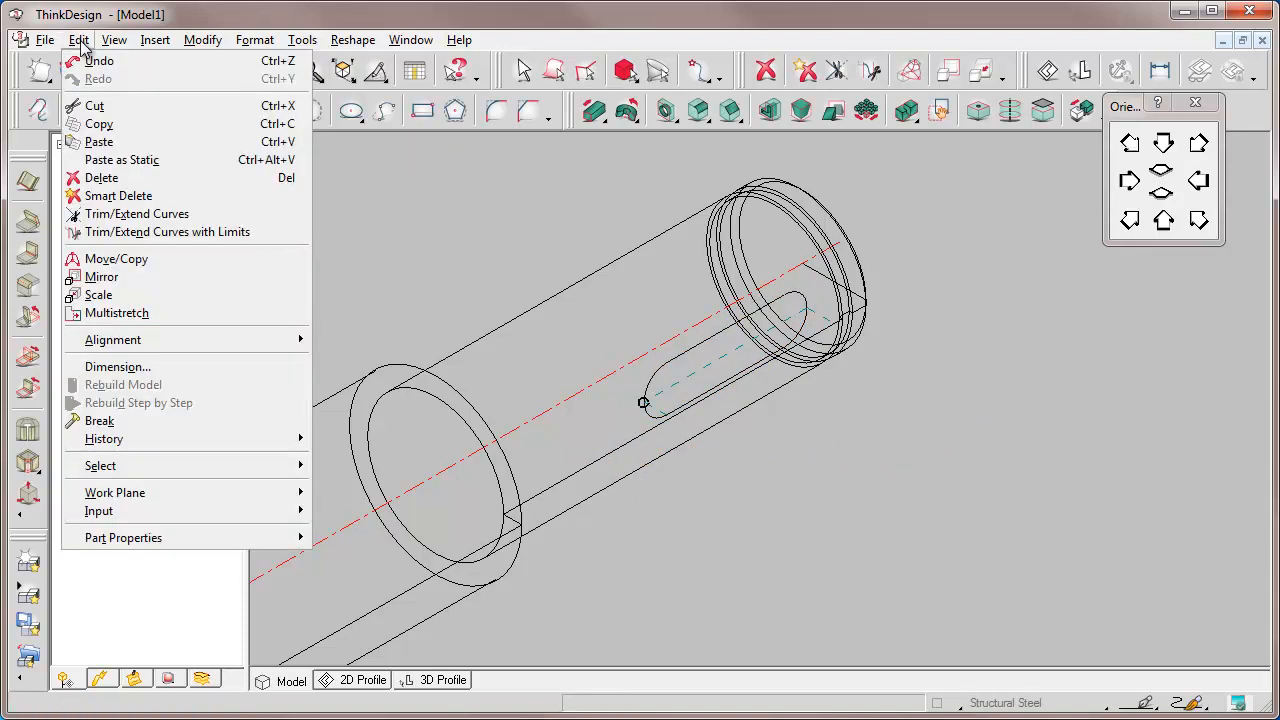
mouse_move(209, 494)
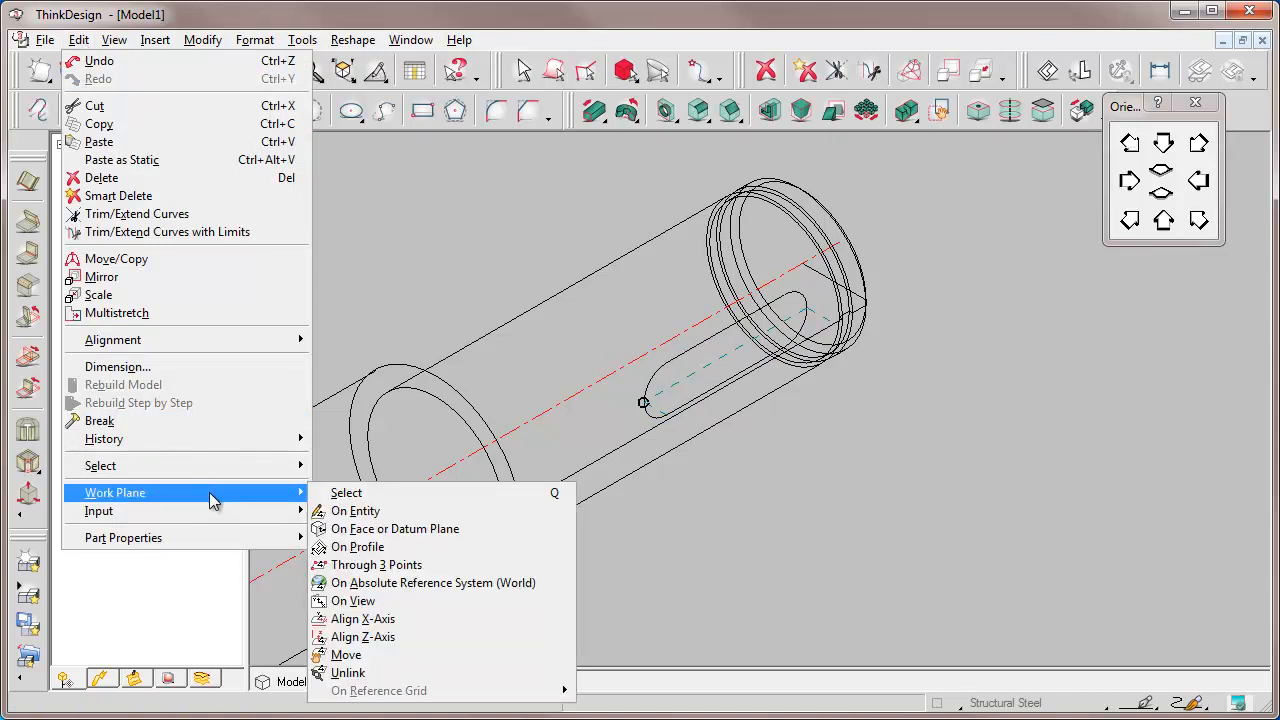
click(346, 654)
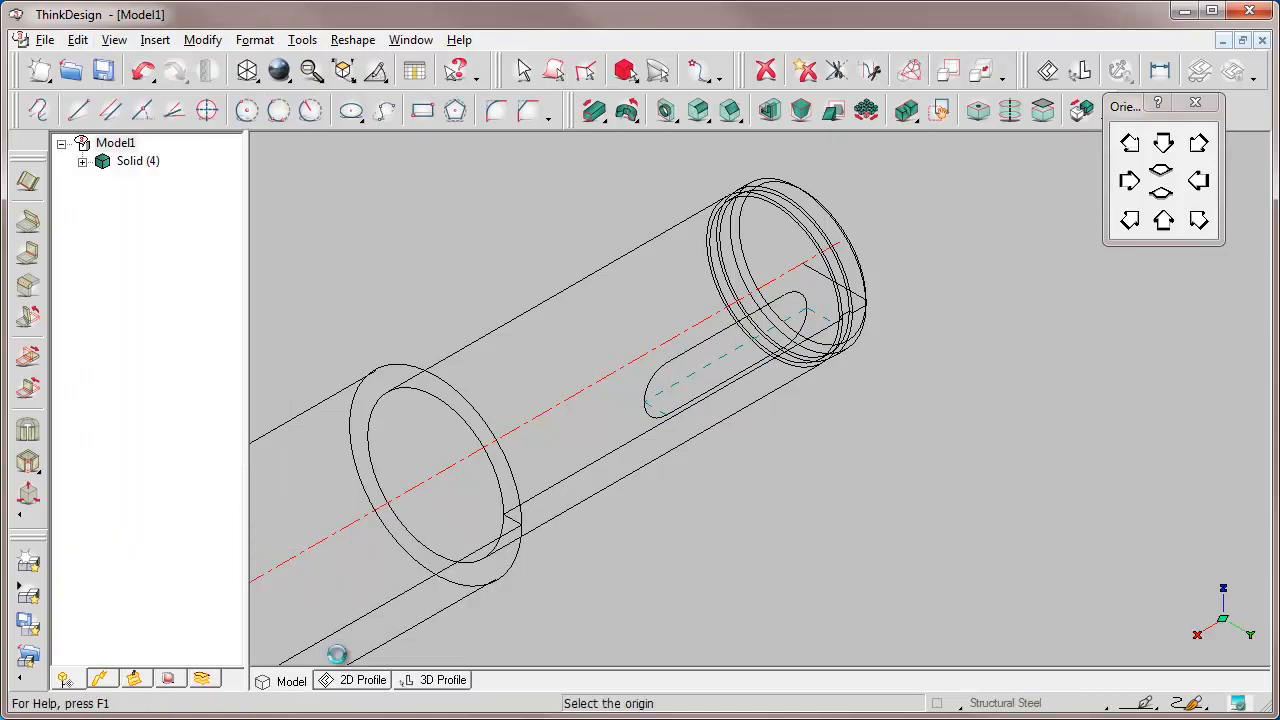
click(643, 402)
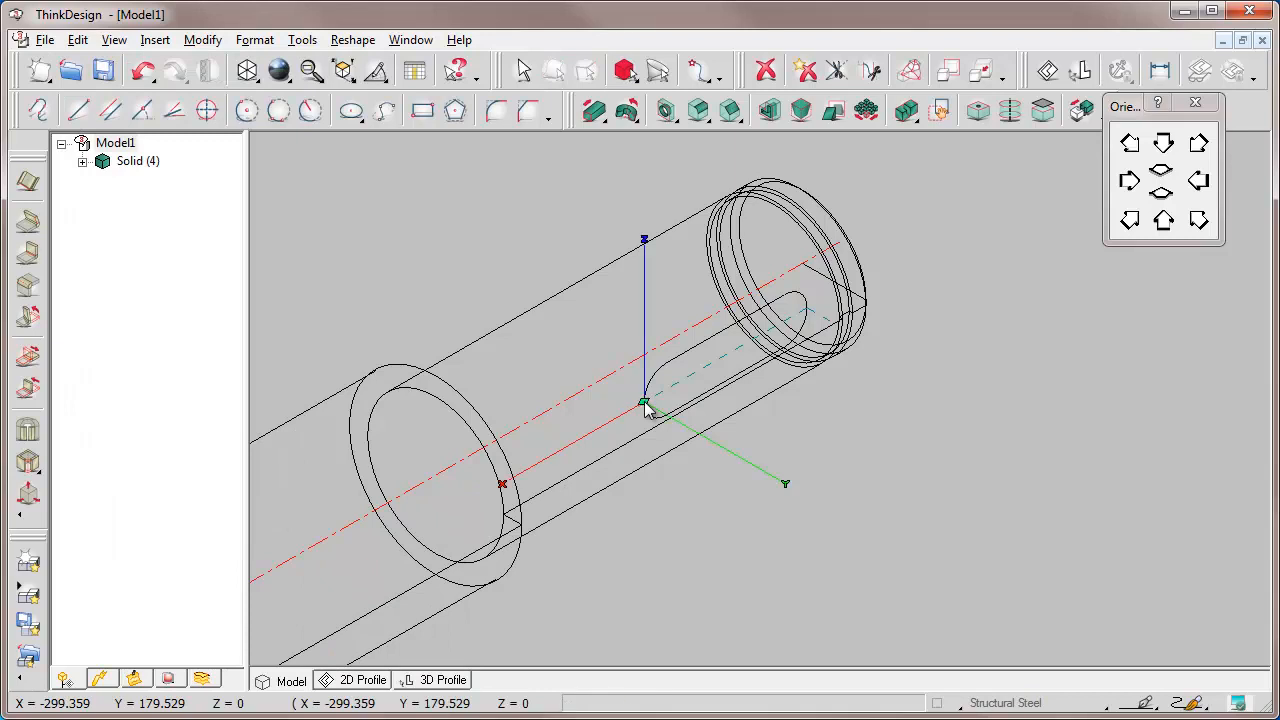
- Align the work plane's Z-axis with the radial profile line on the shaft's end face
click(78, 40)
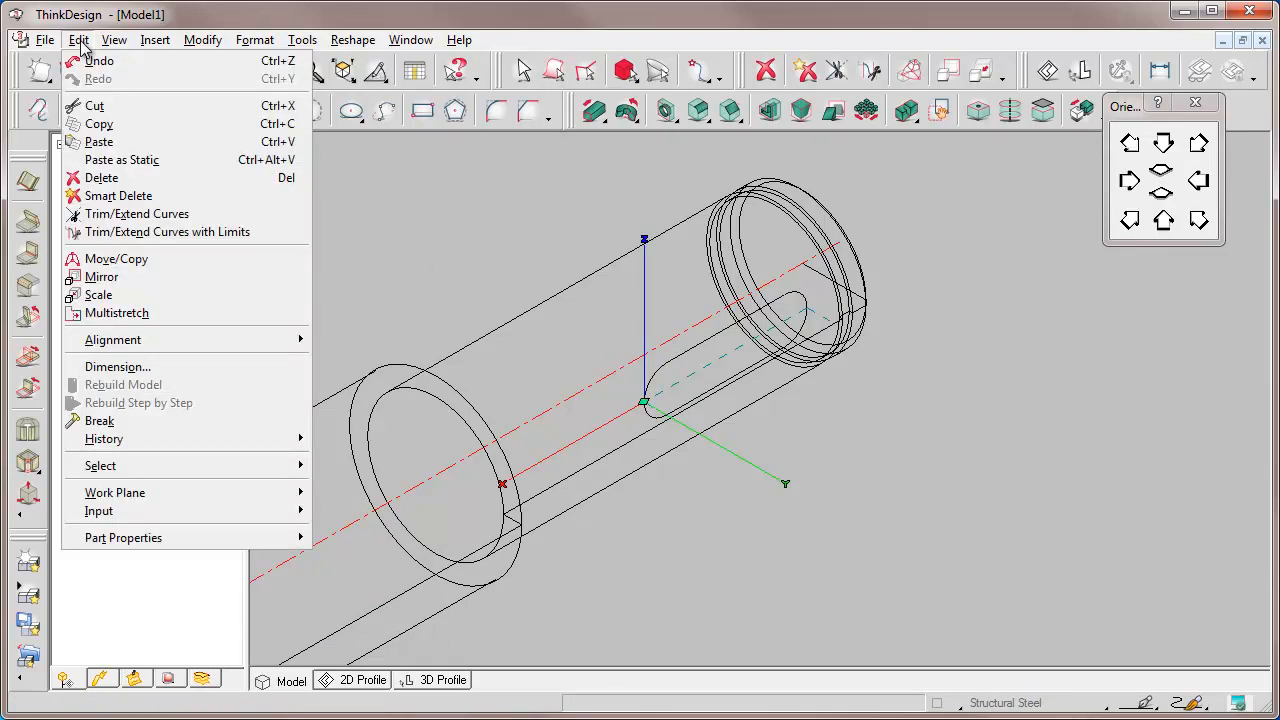
mouse_move(208, 489)
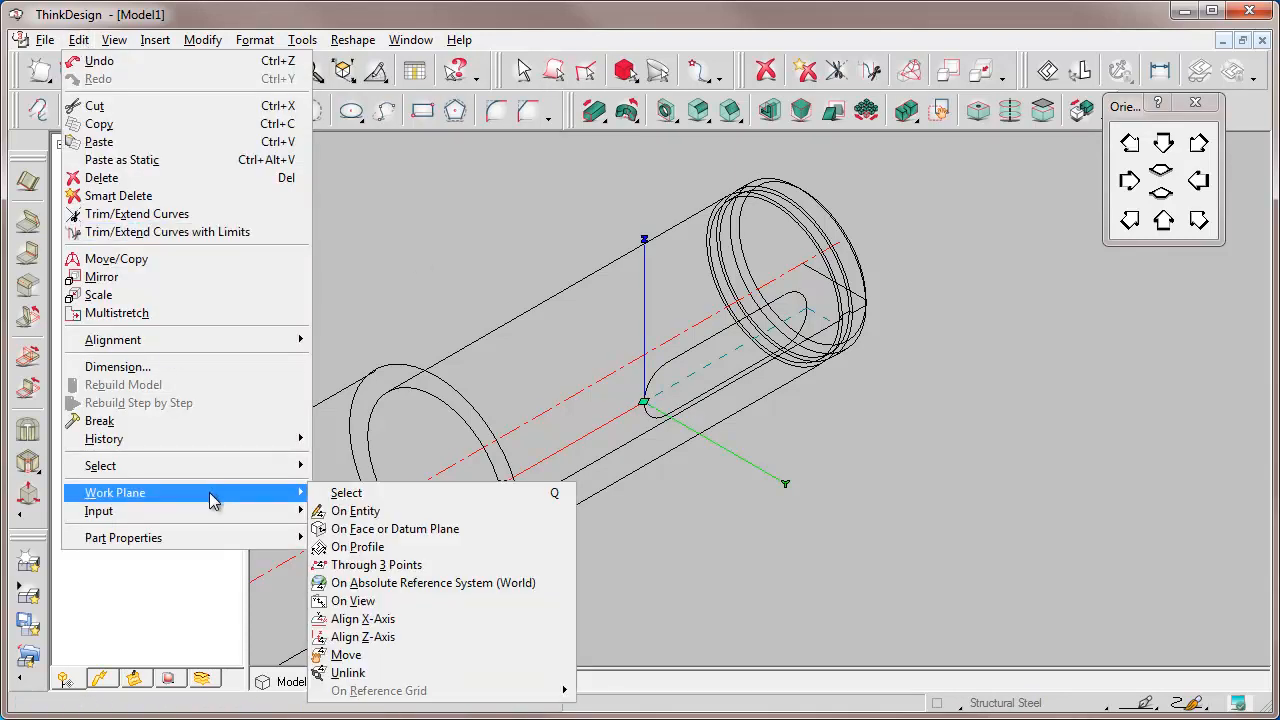
click(350, 648)
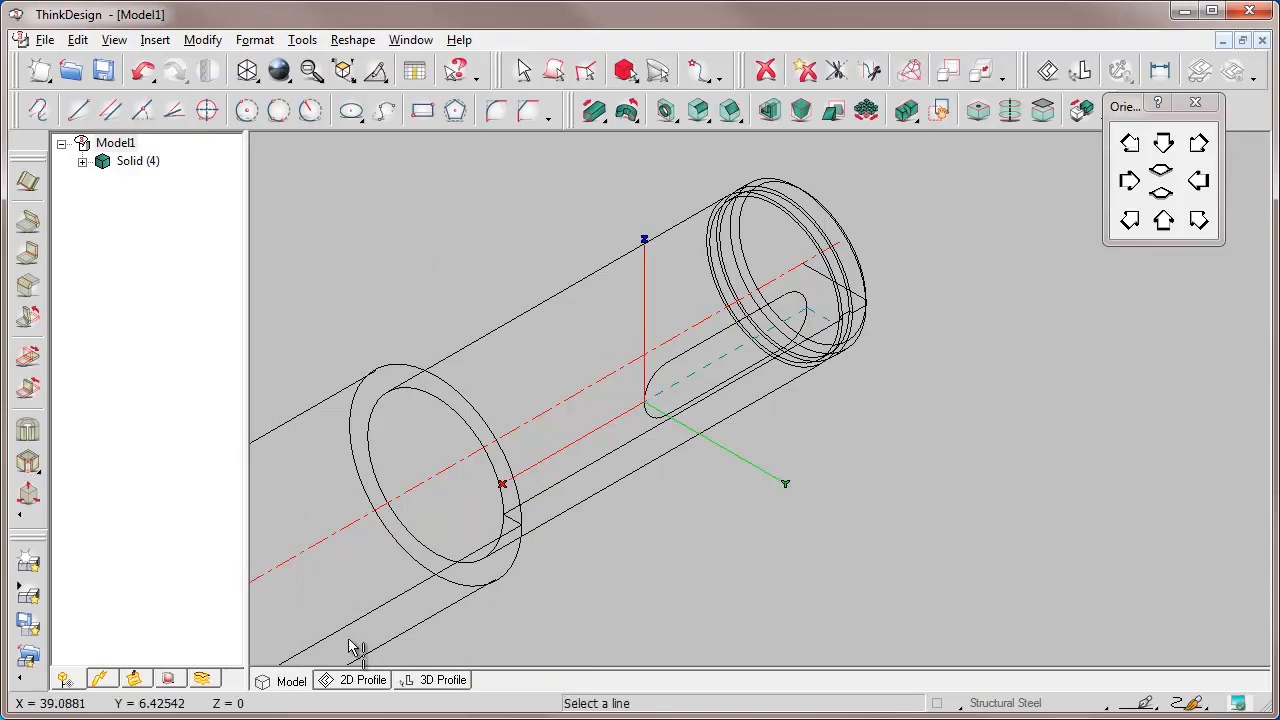
click(818, 278)
click(818, 280)
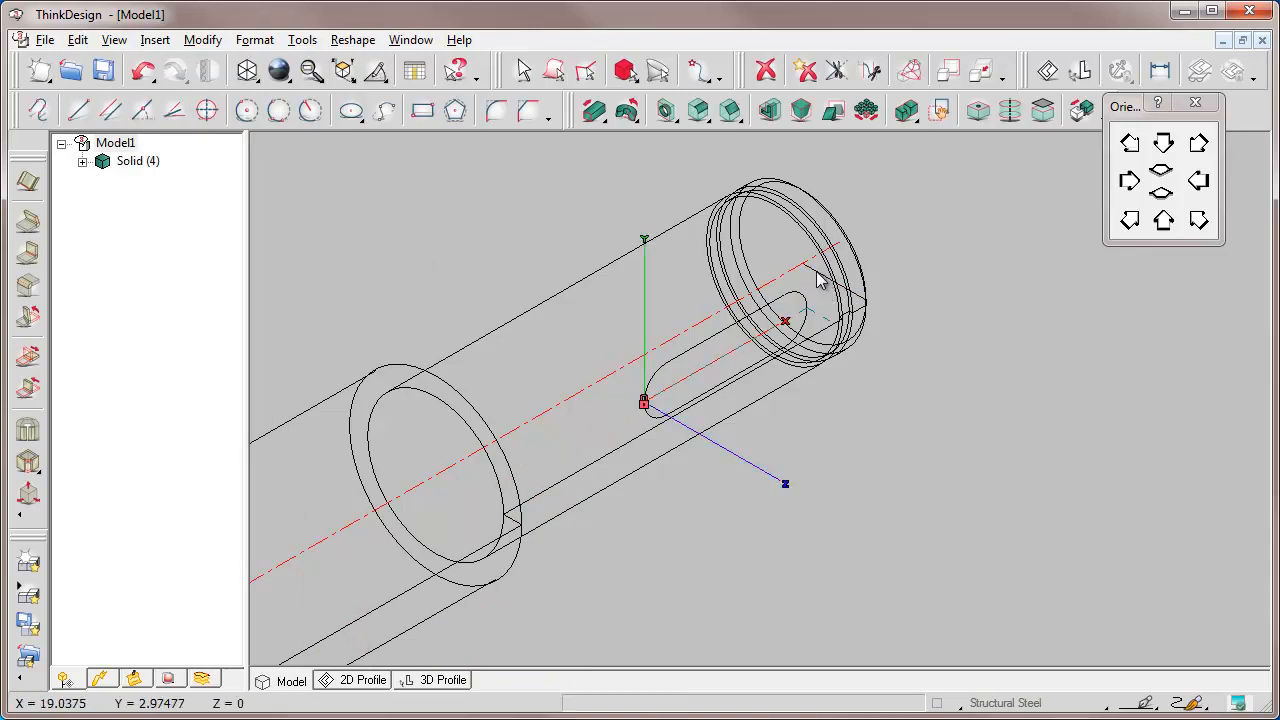
- Cut a Thru all Linear Slot into the shaft from the small keyway curve chain, with the extrusion direction inverted
click(593, 110)
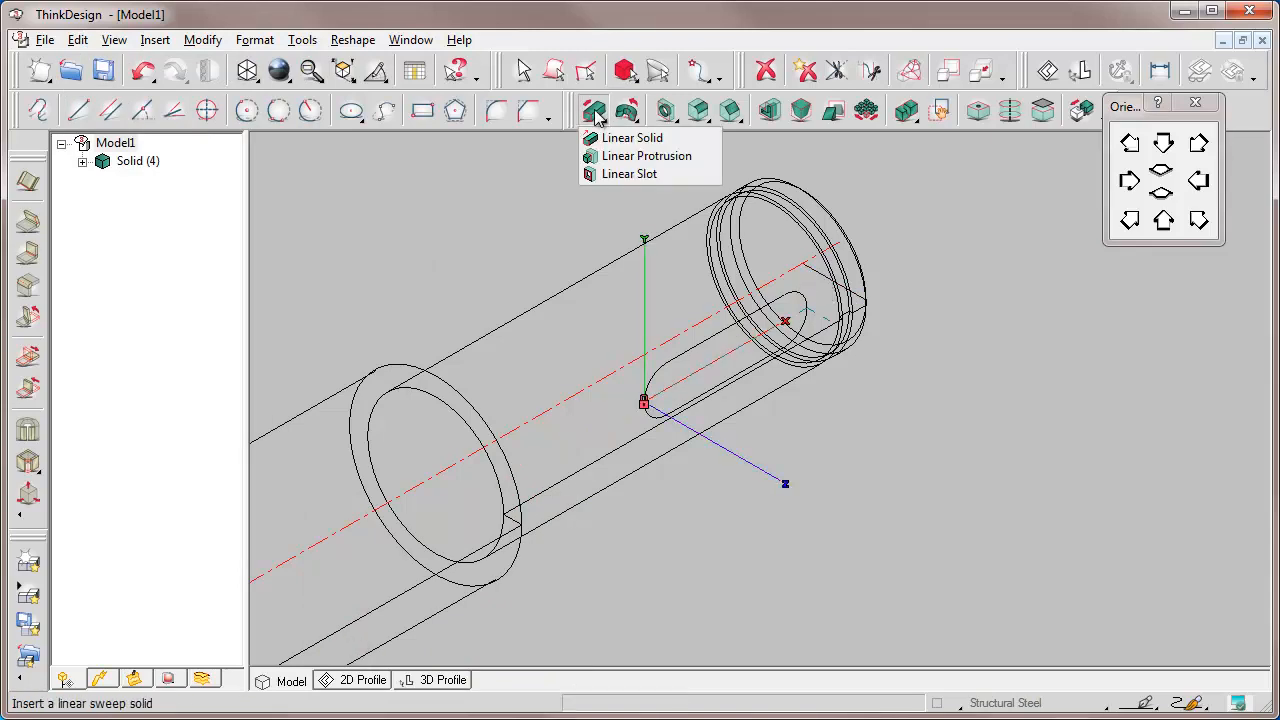
click(623, 172)
click(587, 72)
click(652, 388)
right_click(469, 191)
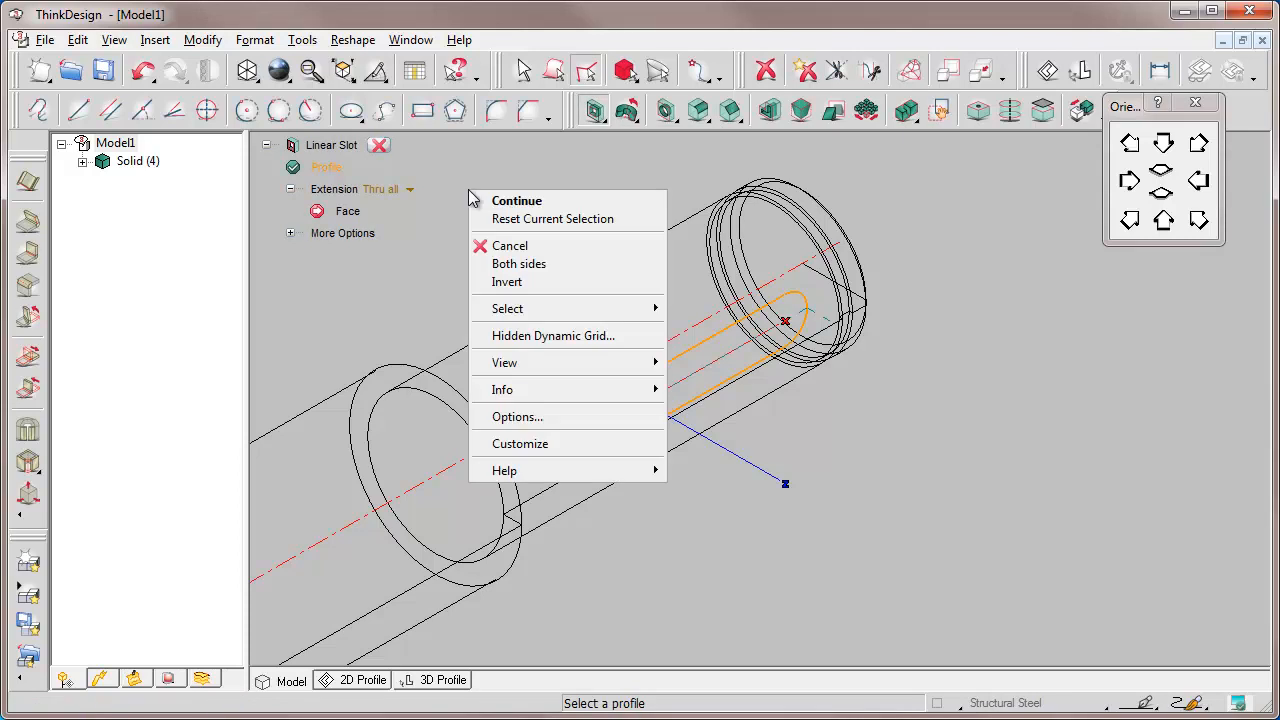
click(516, 200)
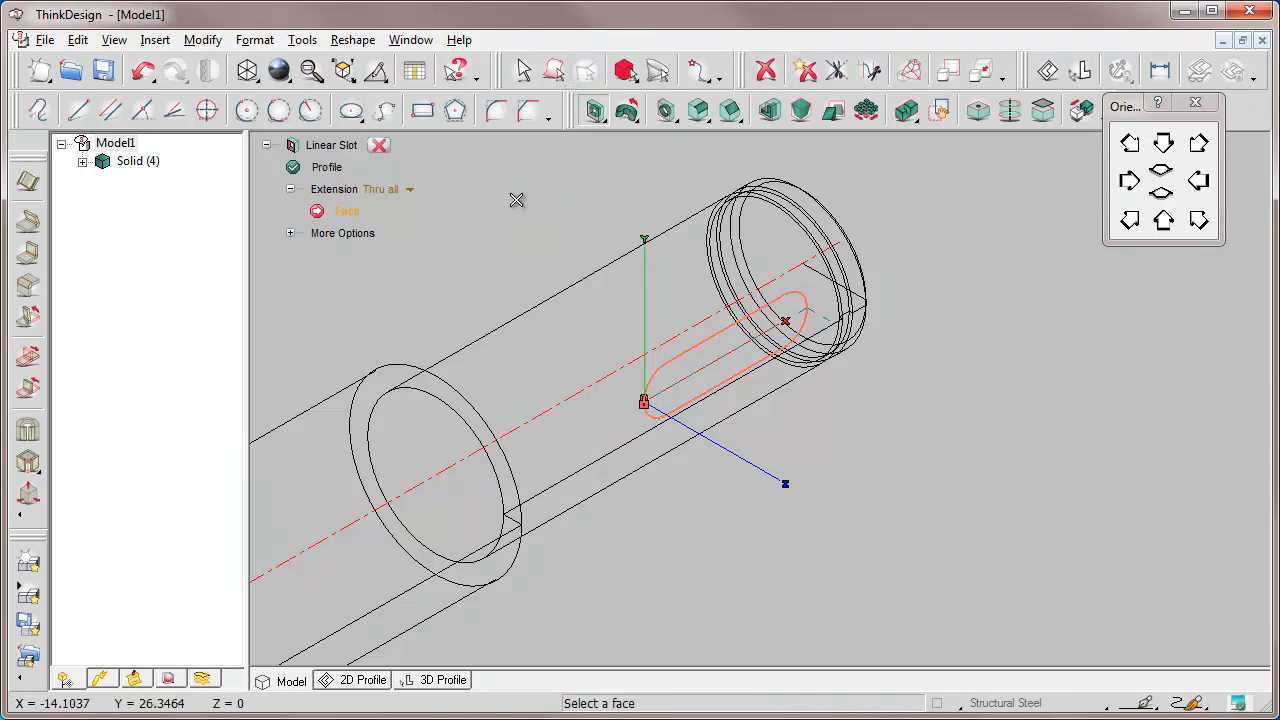
click(449, 385)
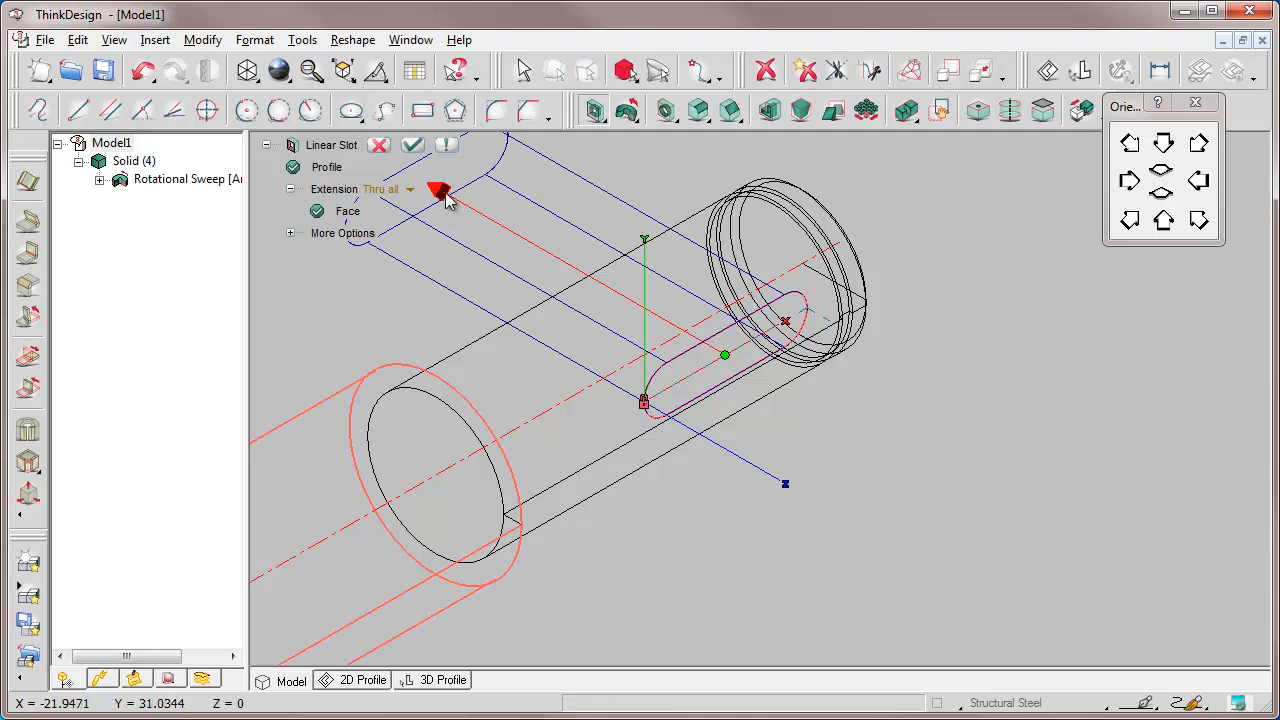
right_click(443, 195)
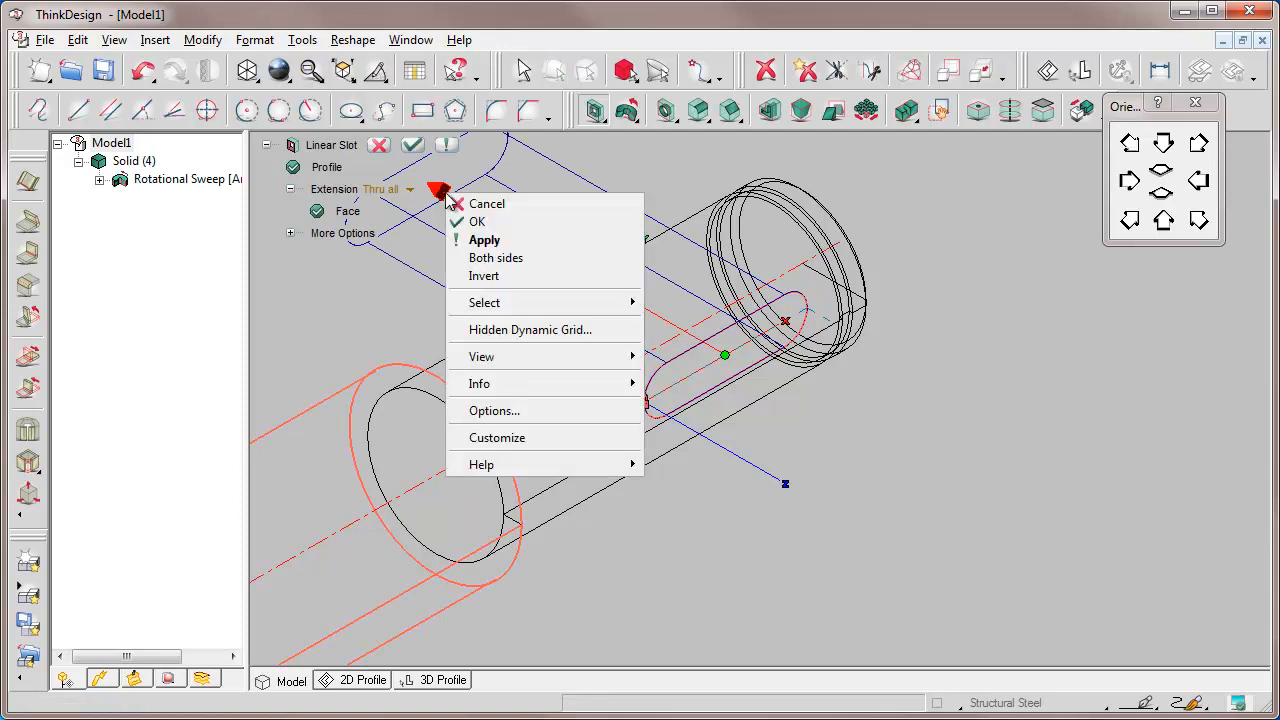
click(484, 276)
click(413, 146)
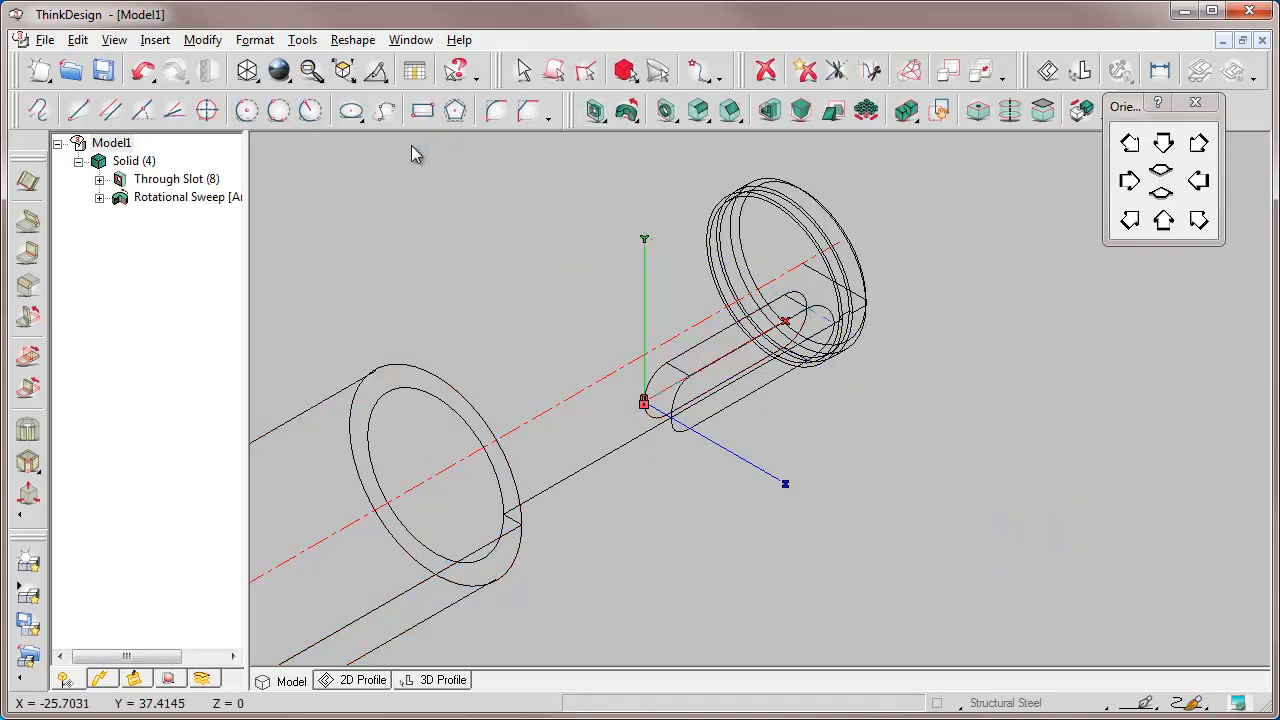
- Inspect the whole shaft in Shaded View + Boundaries, including the large keyway outline beside its thicker end
click(248, 72)
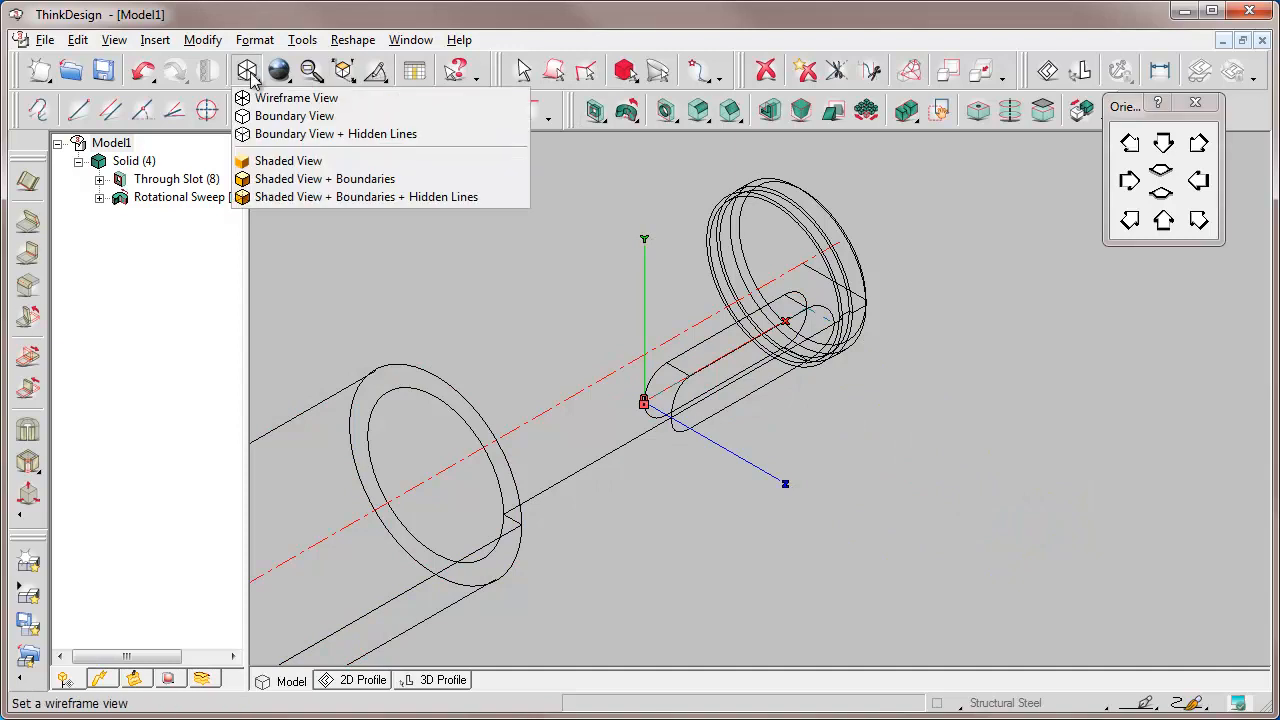
click(317, 178)
click(316, 78)
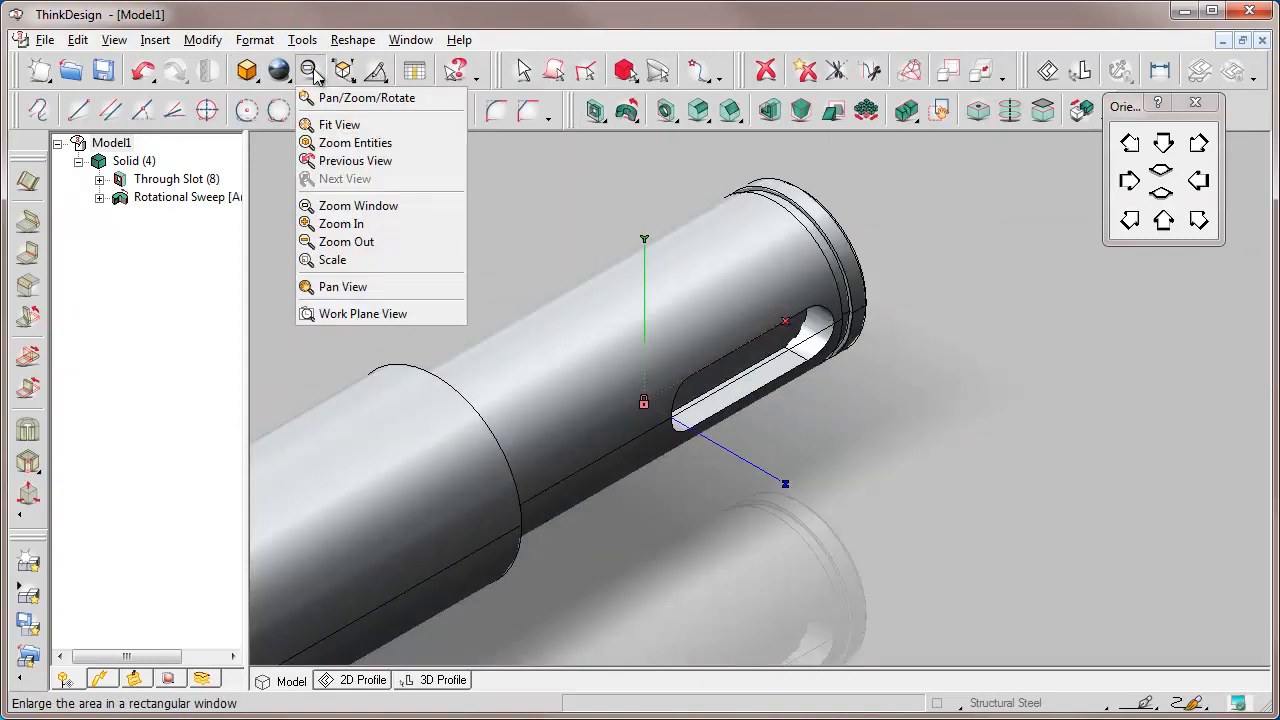
click(331, 124)
click(312, 72)
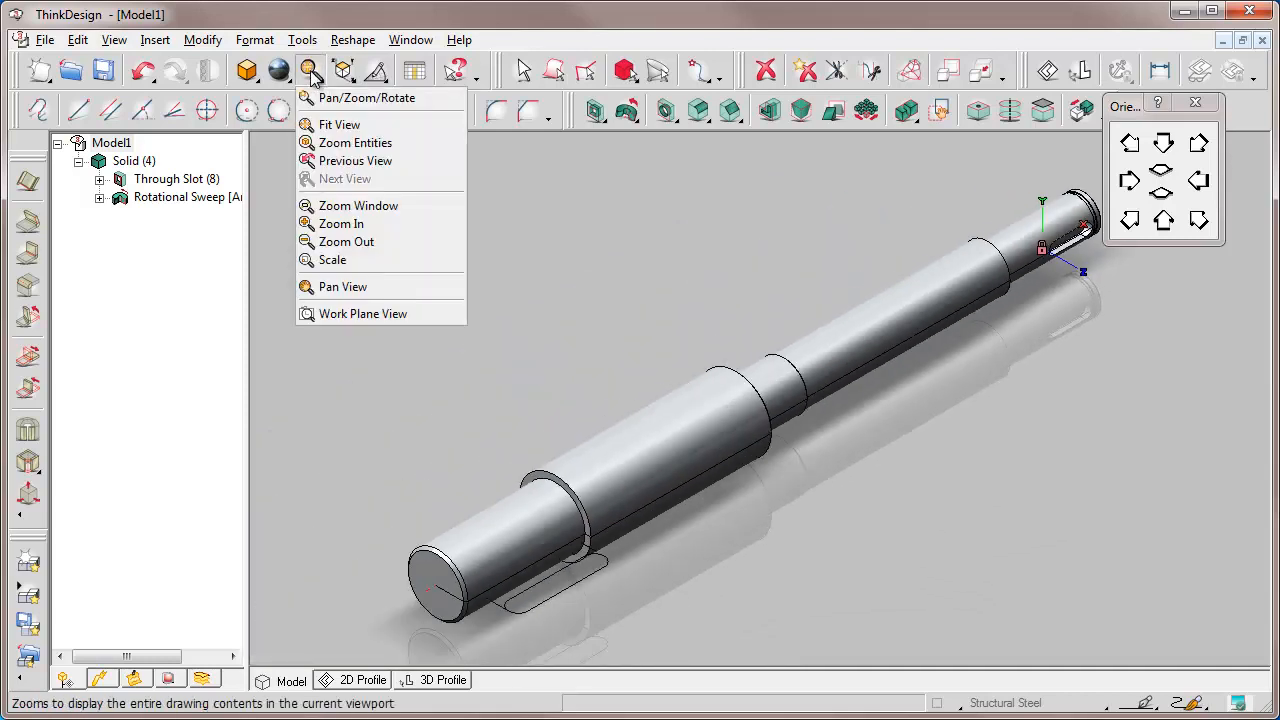
click(330, 205)
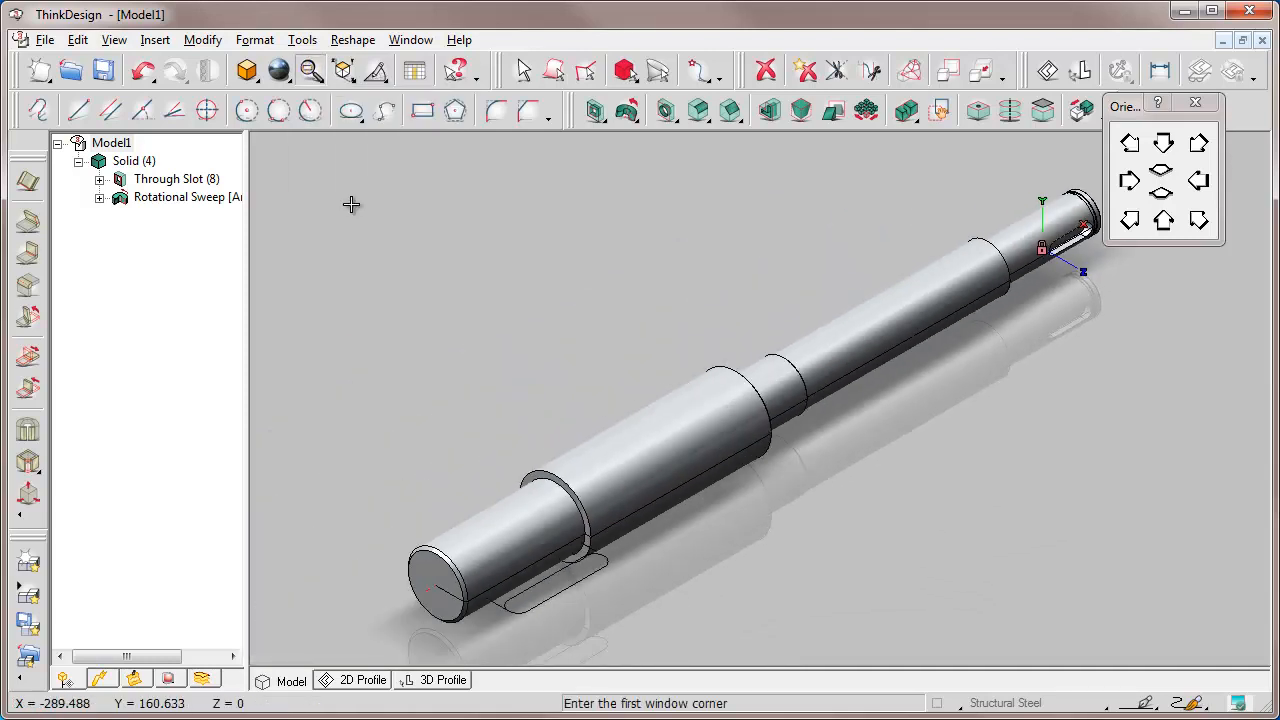
click(381, 490)
click(622, 642)
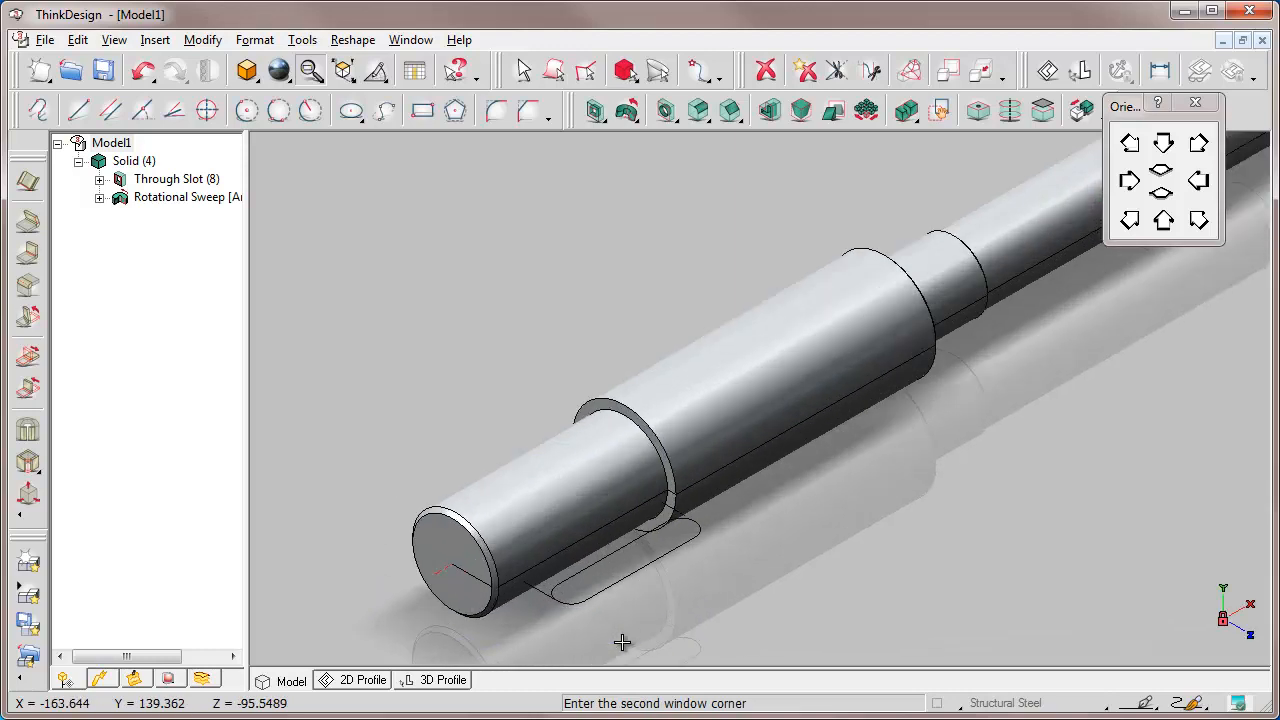
- In wireframe view, use Move/Copy to relocate the large keyway curve chain from its arc end point to the dashed keyway line's end inside the shaft
click(247, 70)
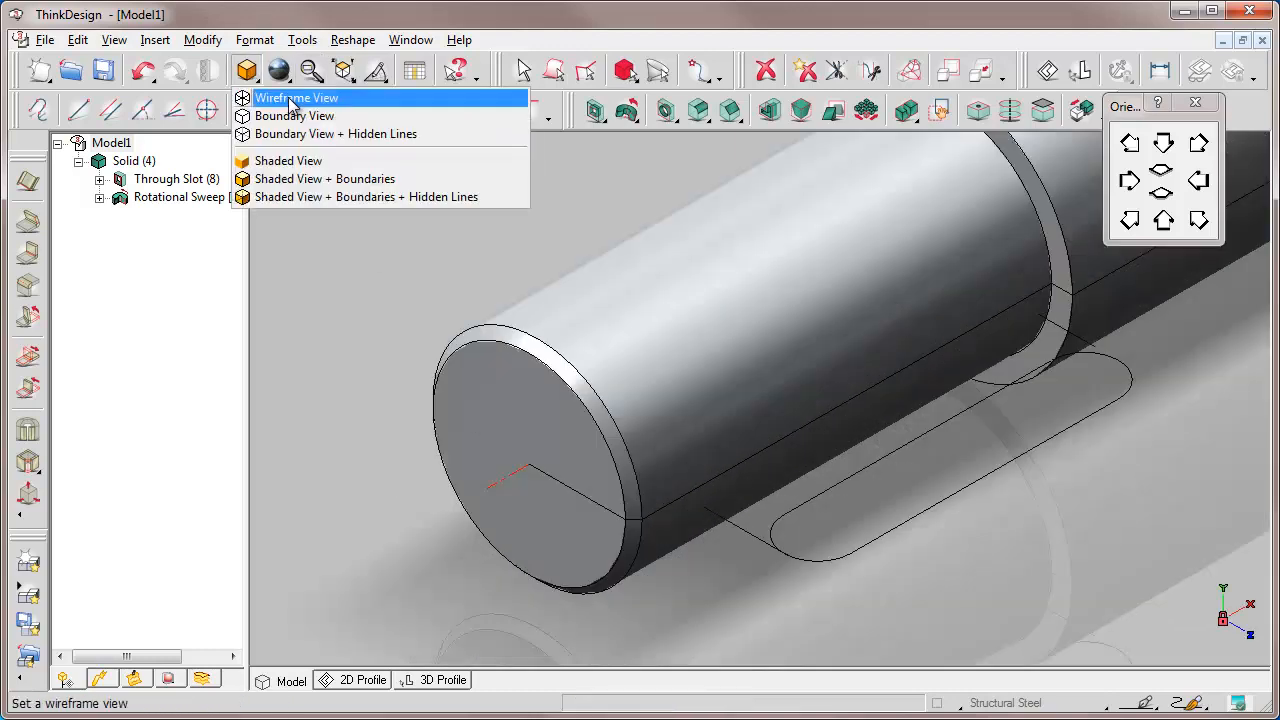
click(285, 98)
click(78, 40)
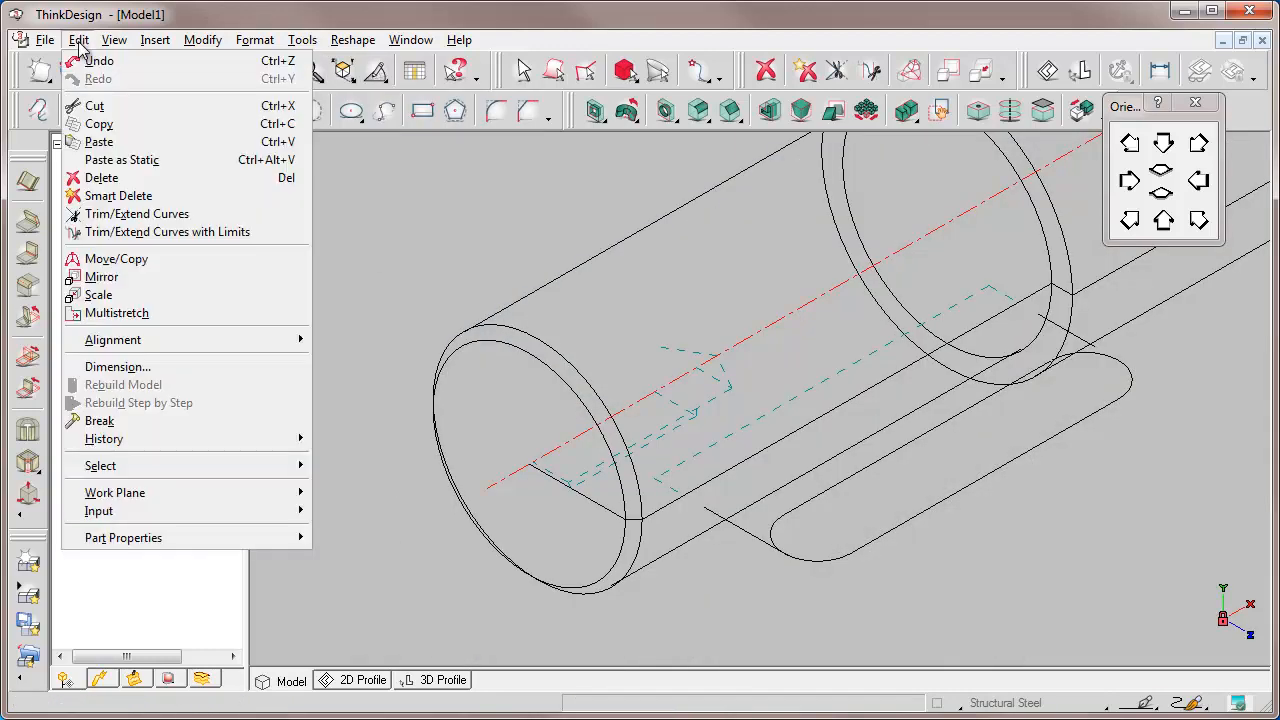
click(108, 259)
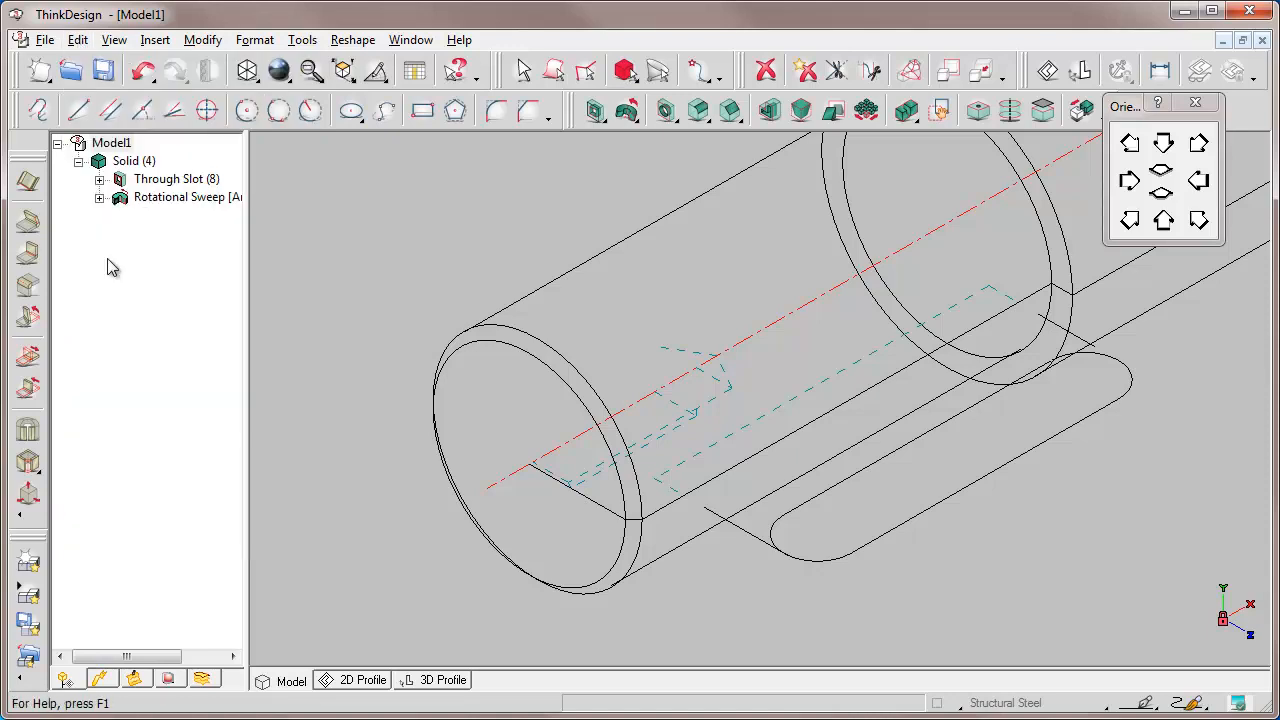
click(586, 70)
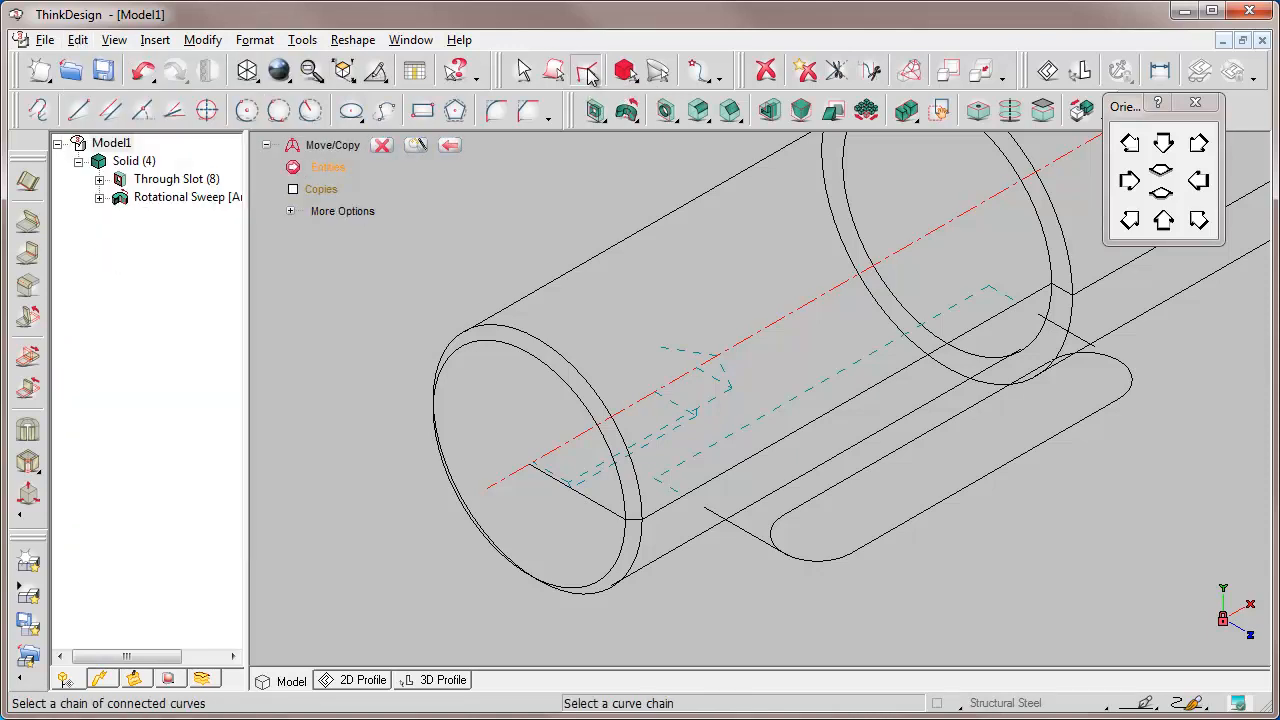
click(846, 555)
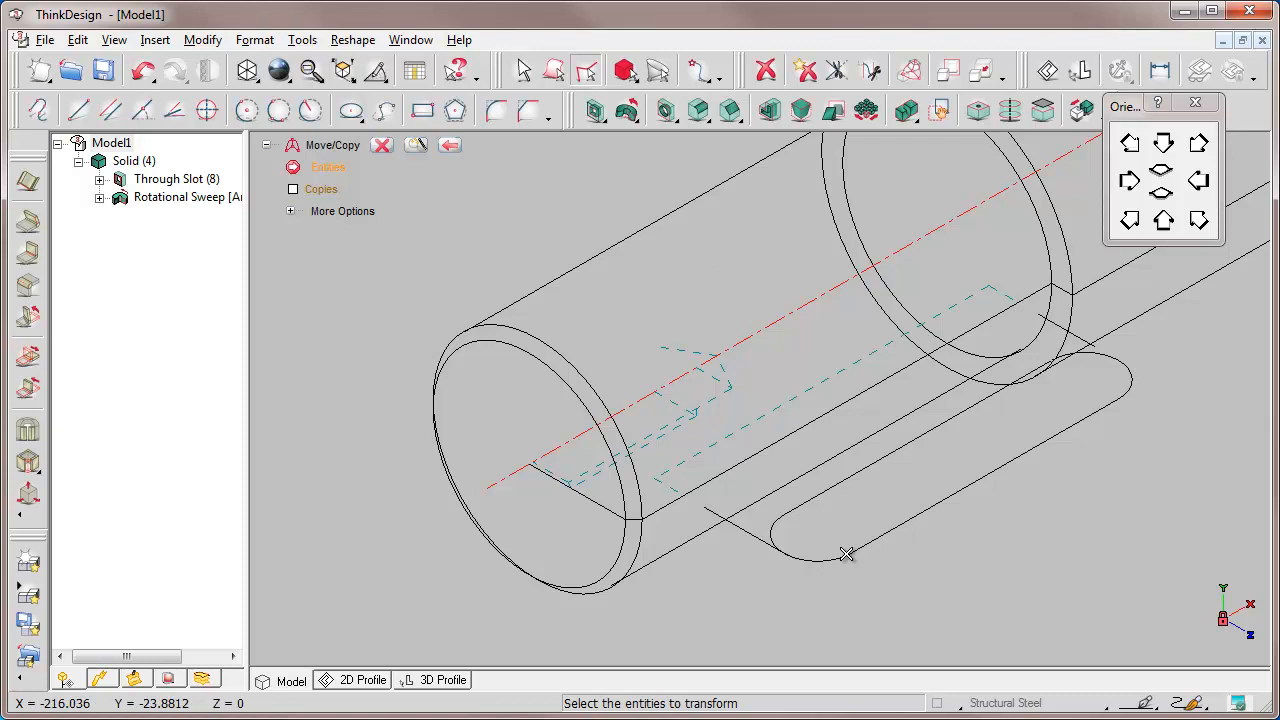
click(846, 555)
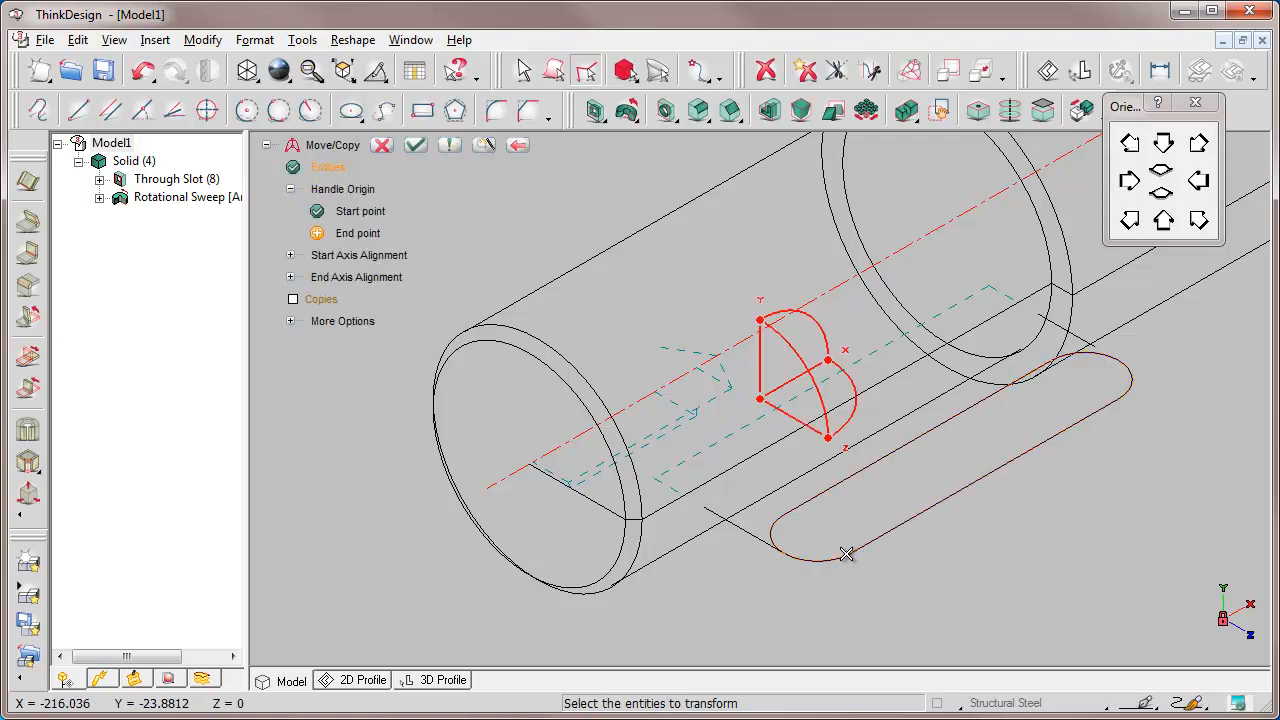
right_click(357, 215)
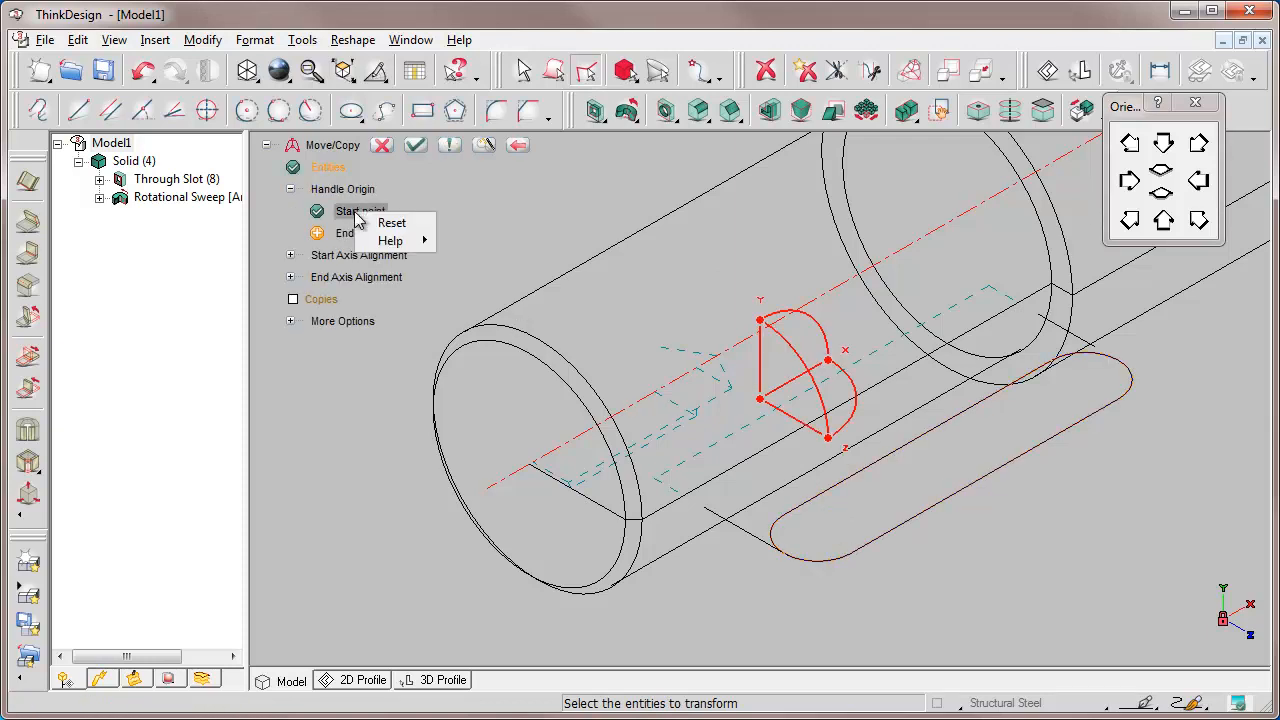
click(391, 223)
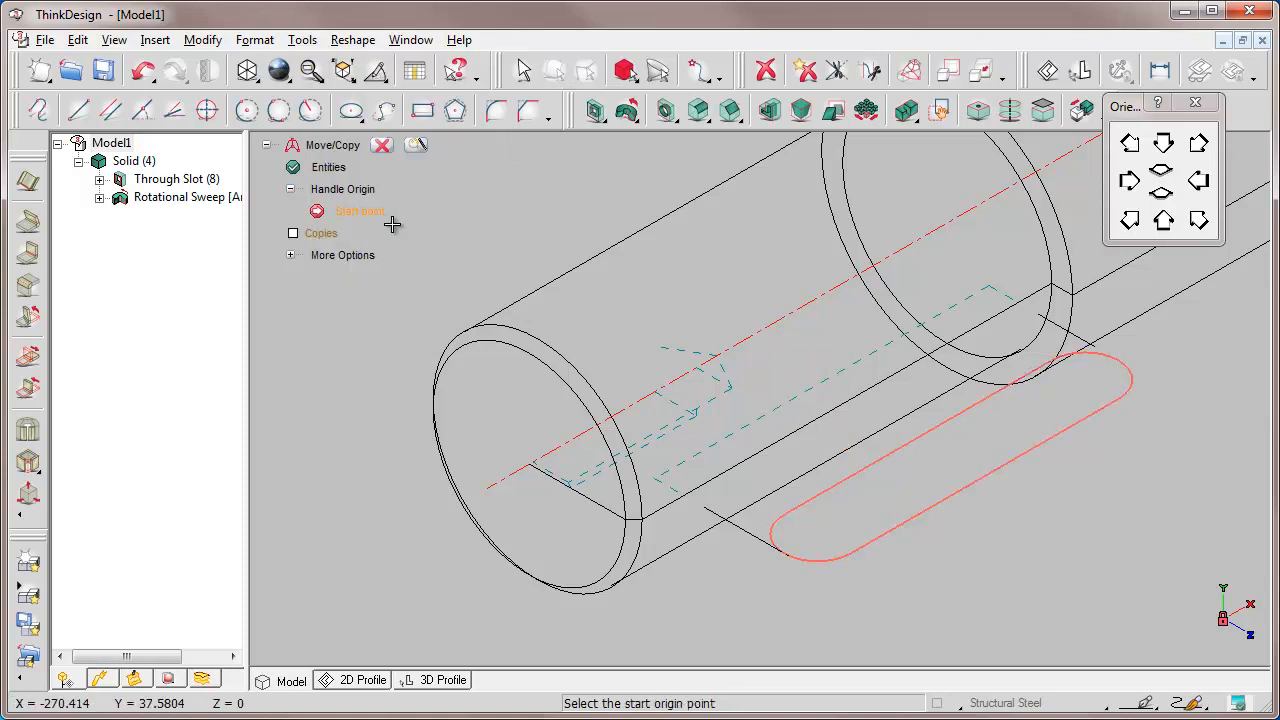
click(787, 553)
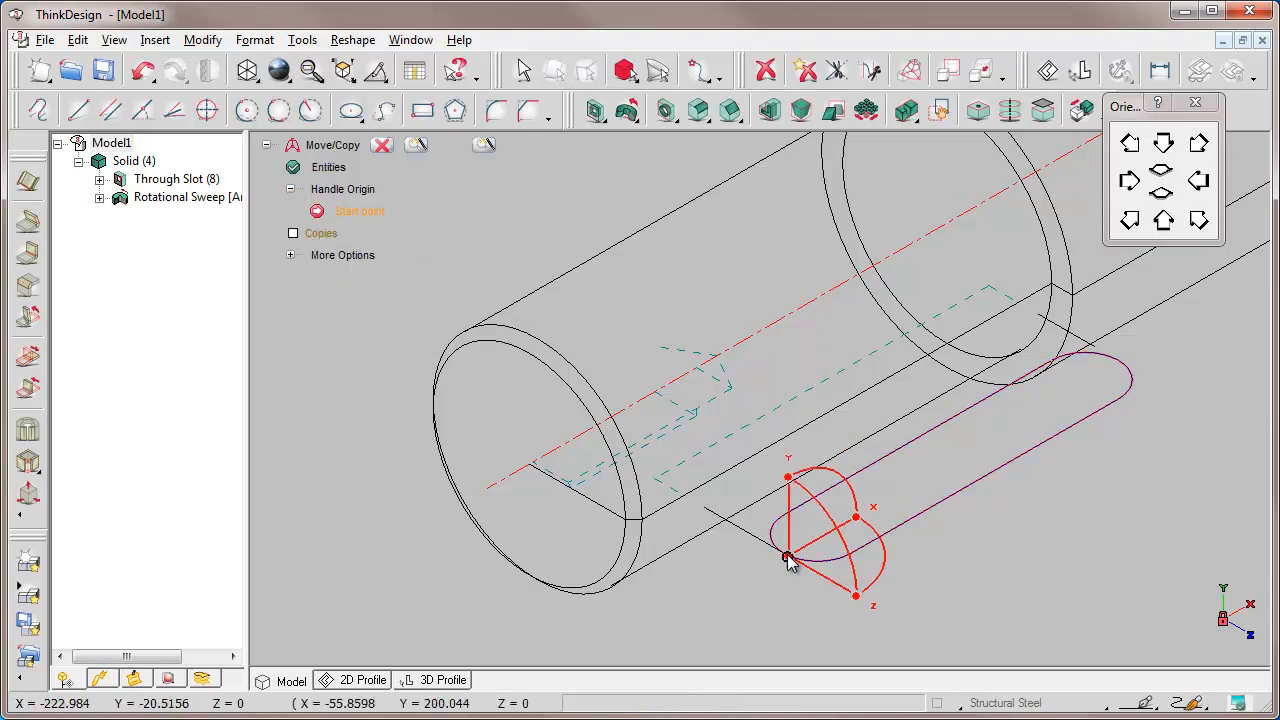
click(654, 479)
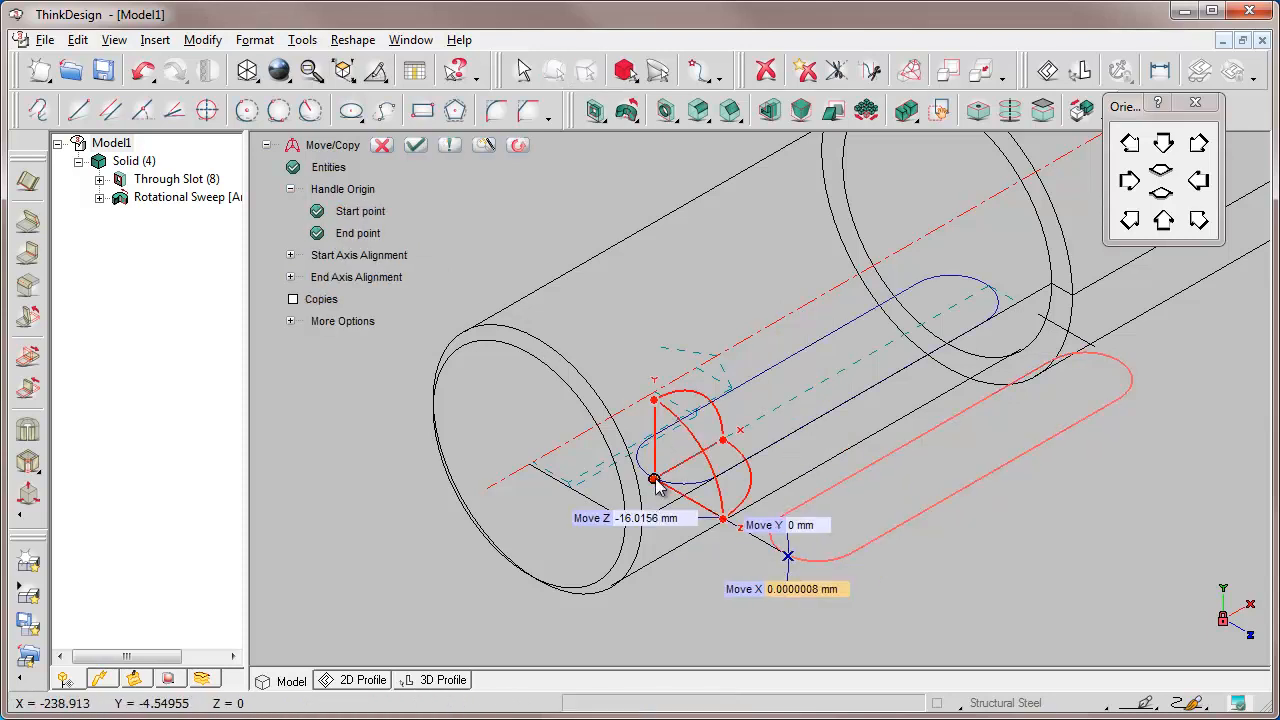
- Rotate the large keyway outline by 90 deg about the X axis and apply the move
drag(701, 449, 709, 464)
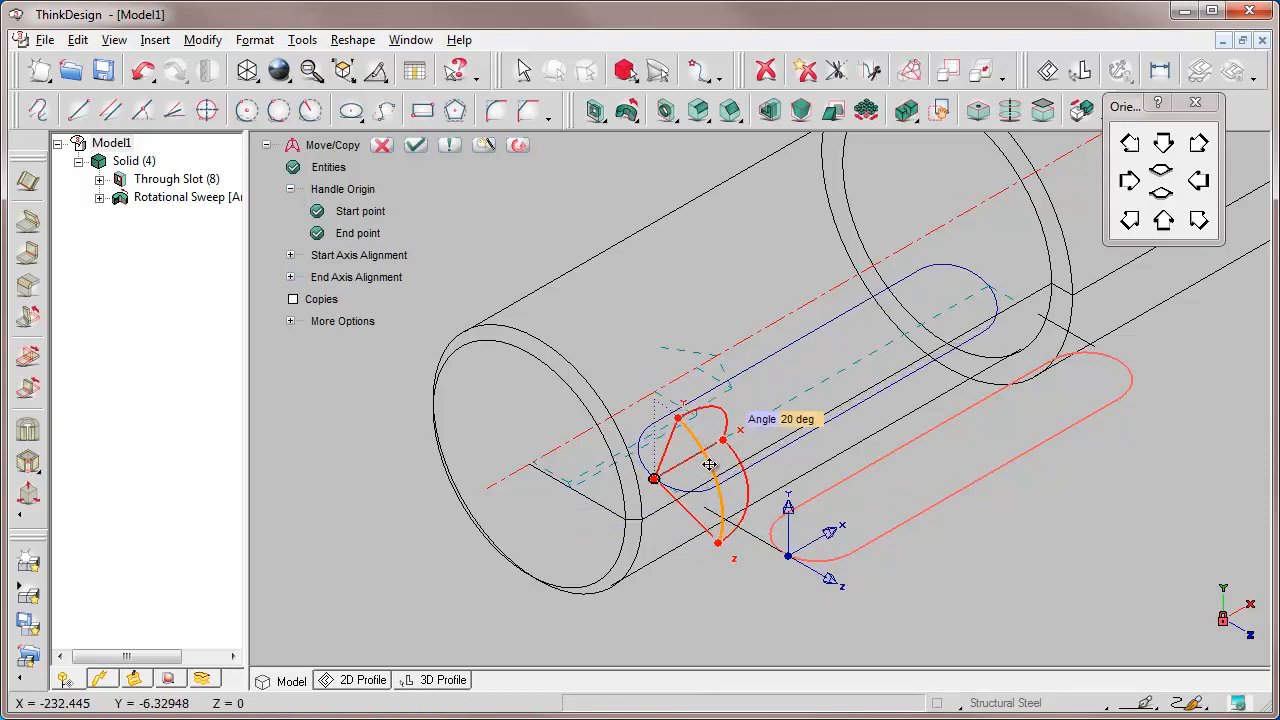
text(90)
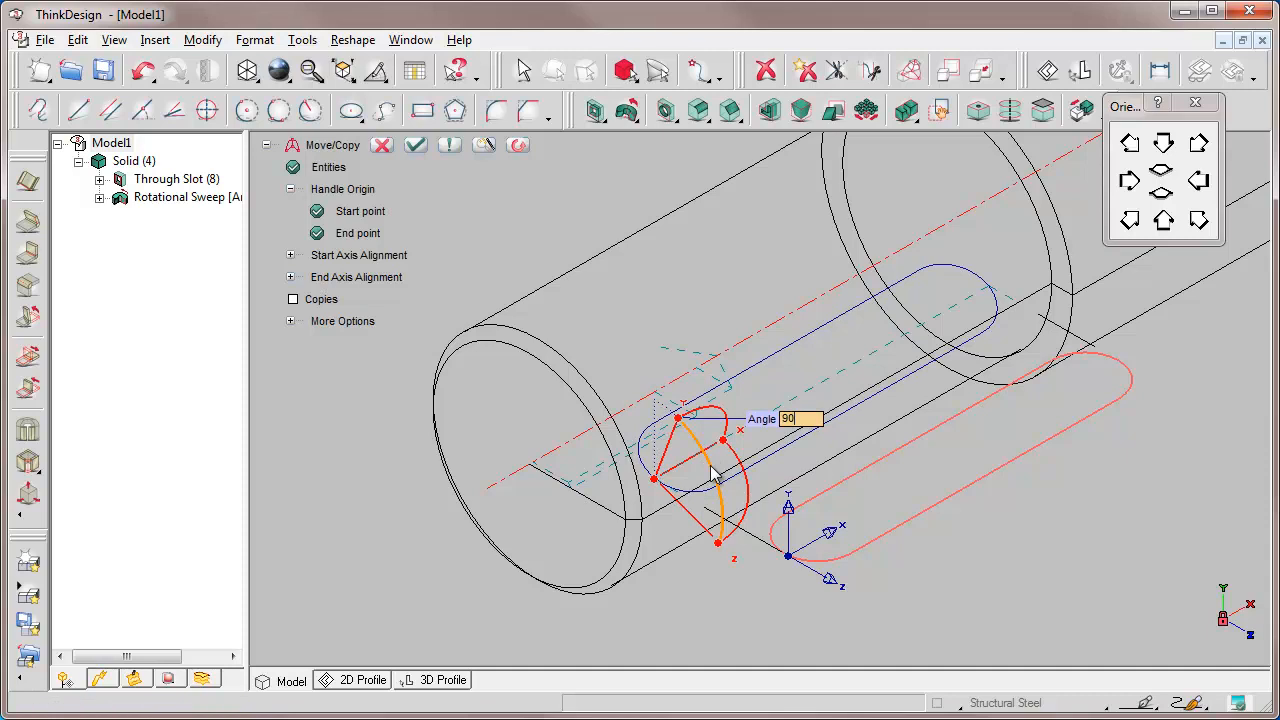
key(Return)
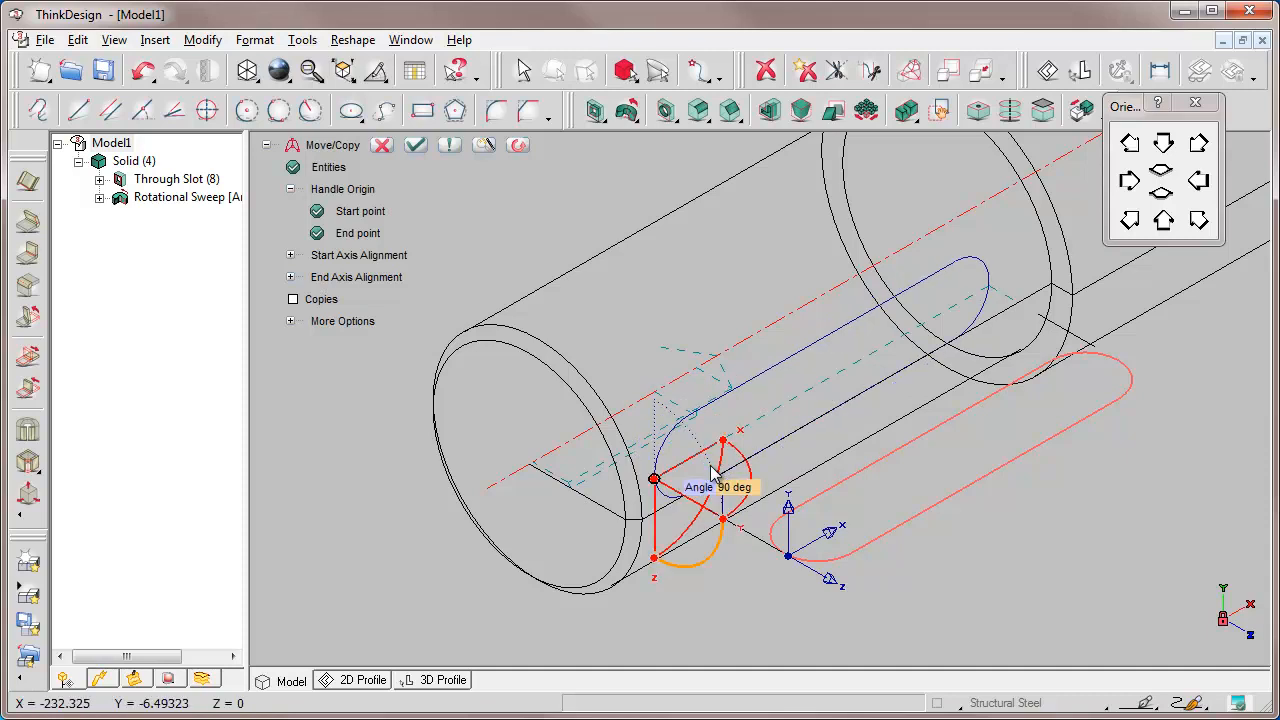
click(416, 145)
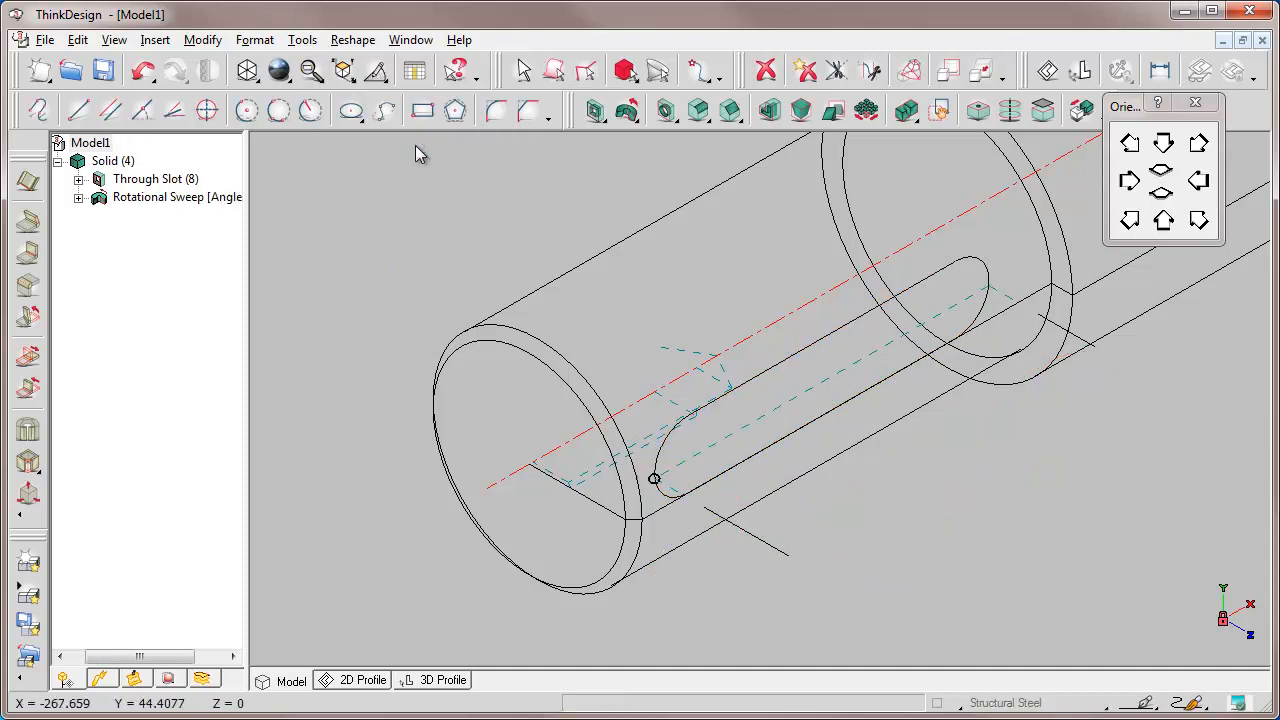
- Move the work plane origin to the end point of the relocated large keyway outline
click(78, 40)
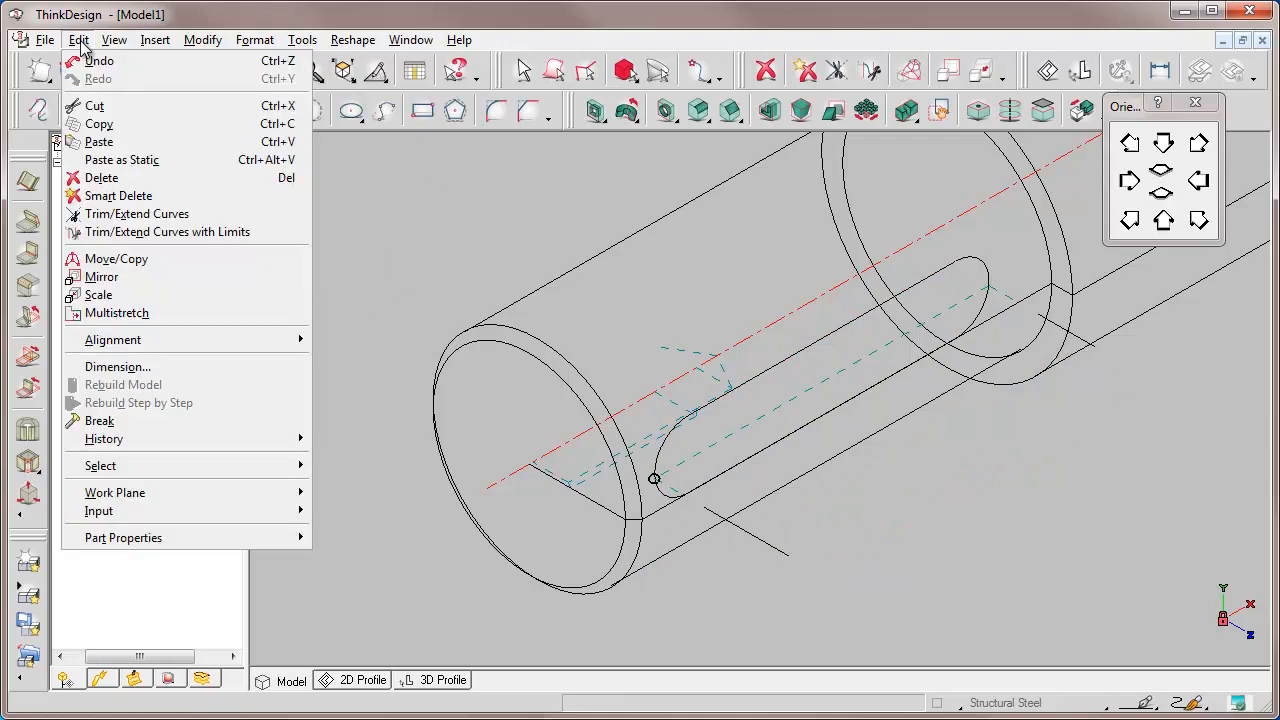
mouse_move(209, 492)
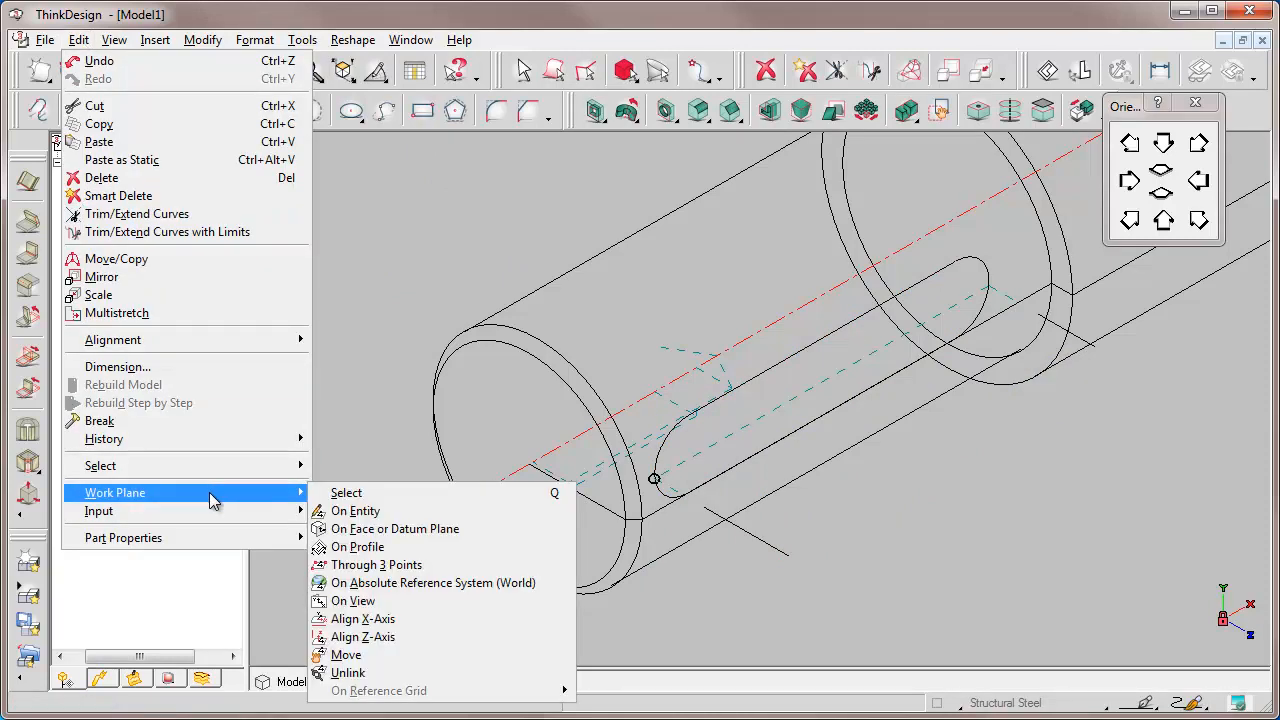
click(337, 651)
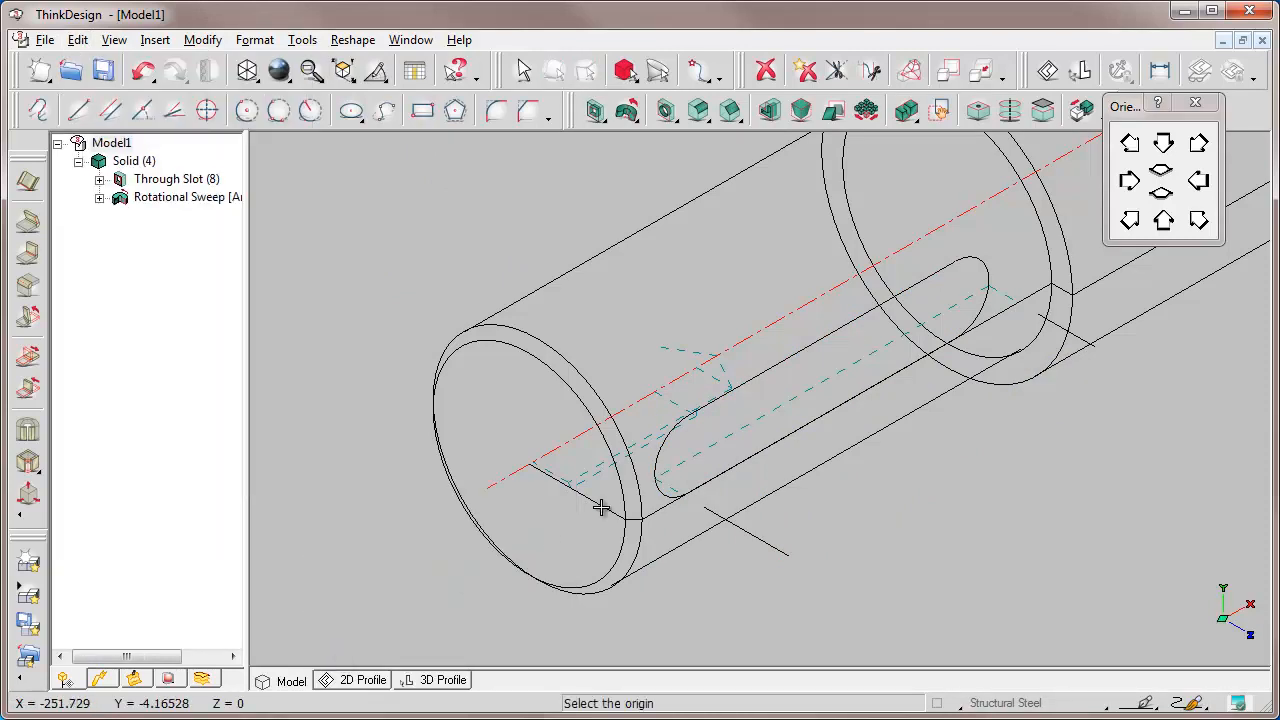
click(654, 479)
- Cut a Thru all Linear Slot into the shaft's cylindrical face from the large keyway curve chain, with the extrusion direction inverted
click(594, 110)
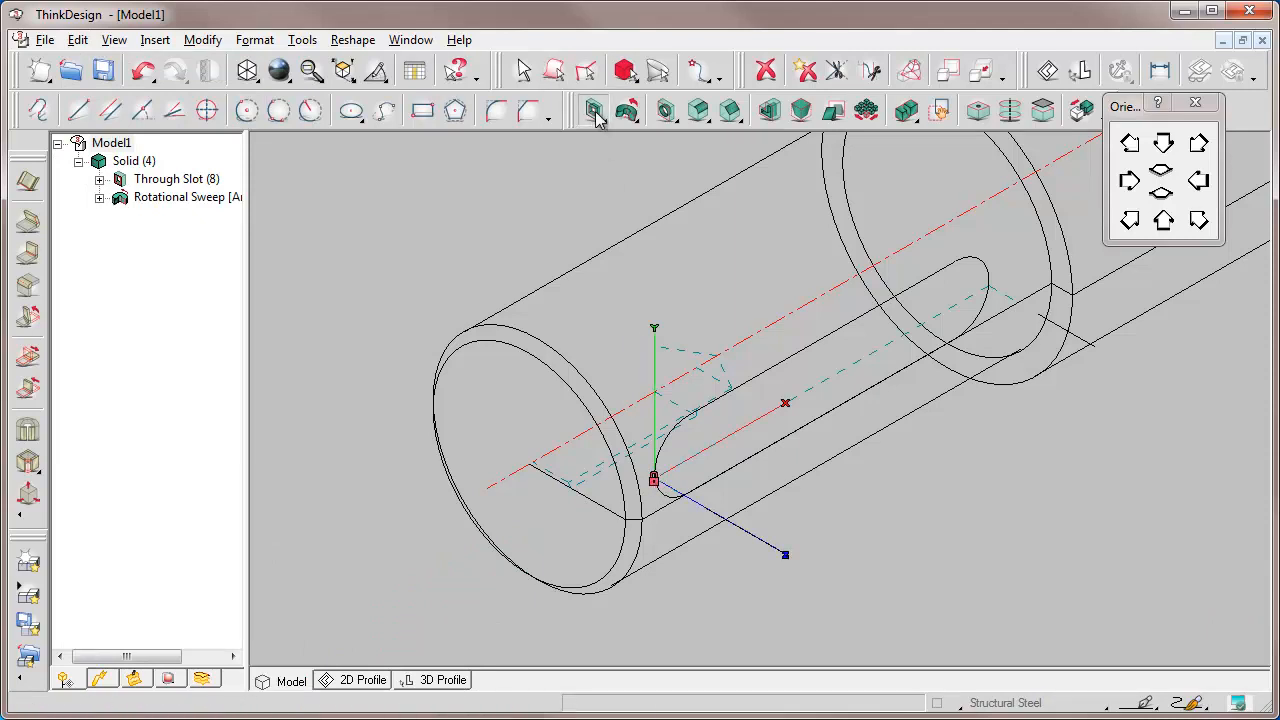
click(587, 72)
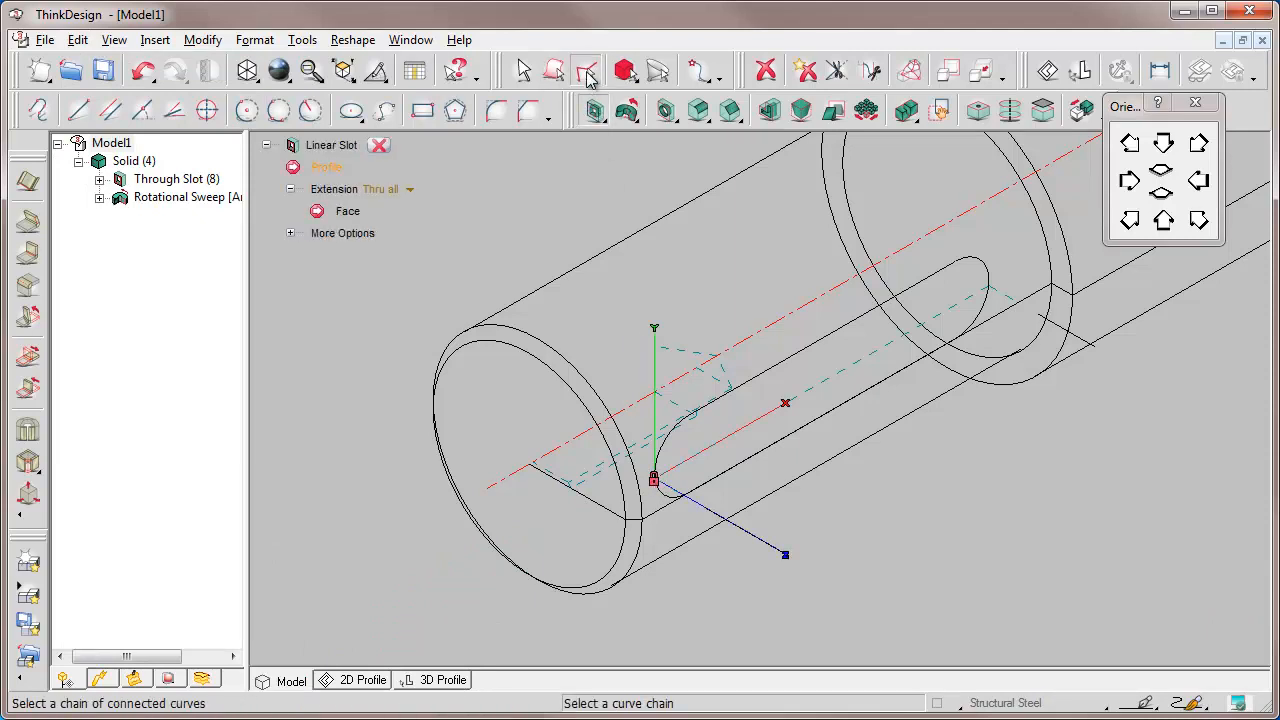
click(667, 435)
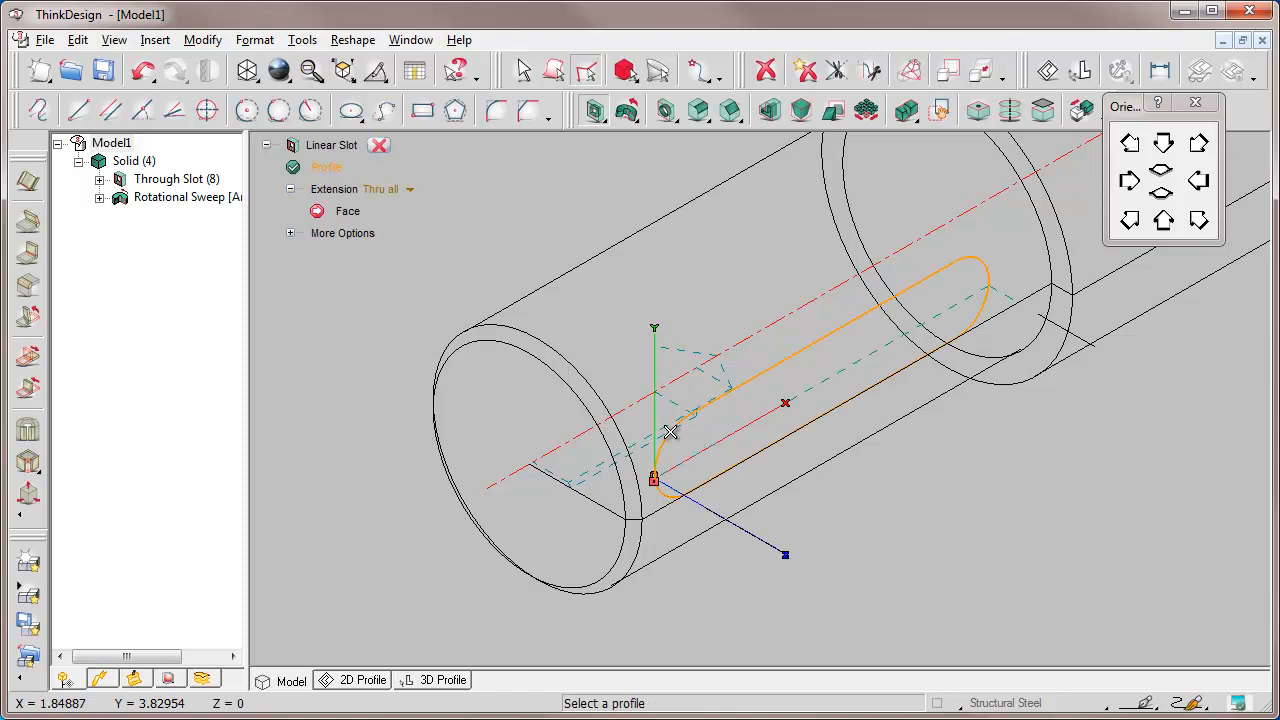
right_click(497, 201)
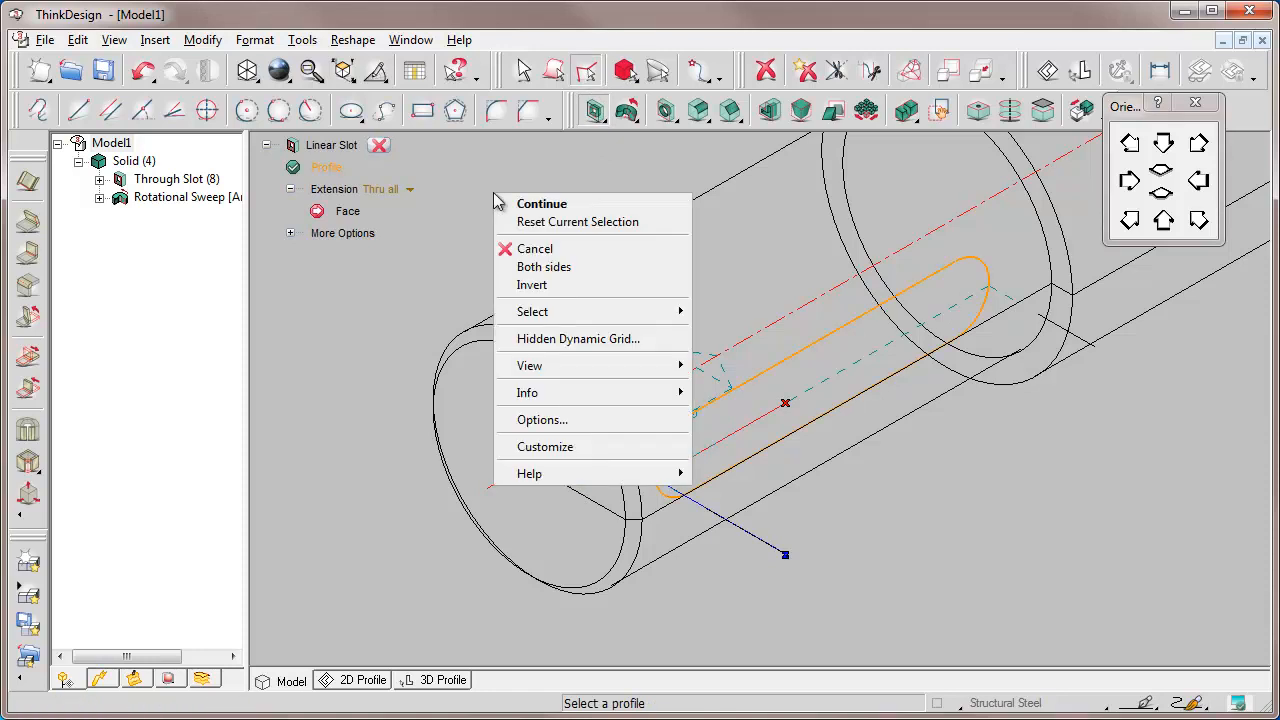
click(541, 203)
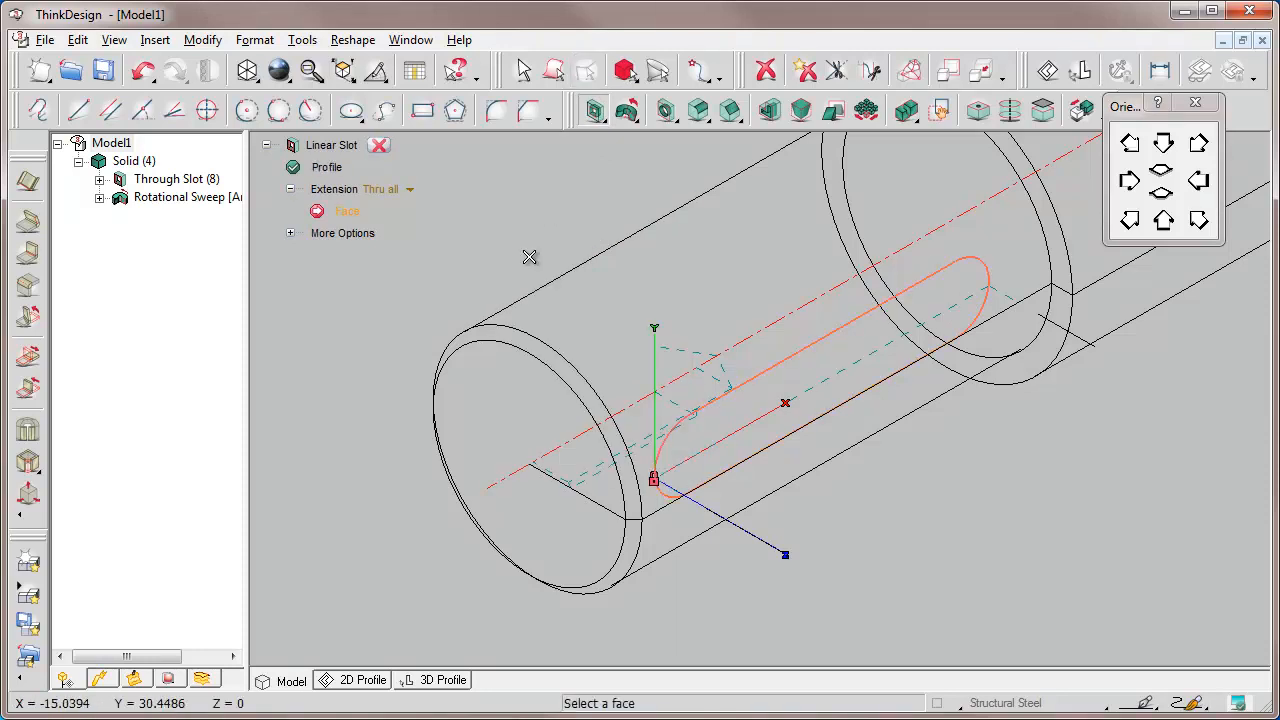
click(518, 337)
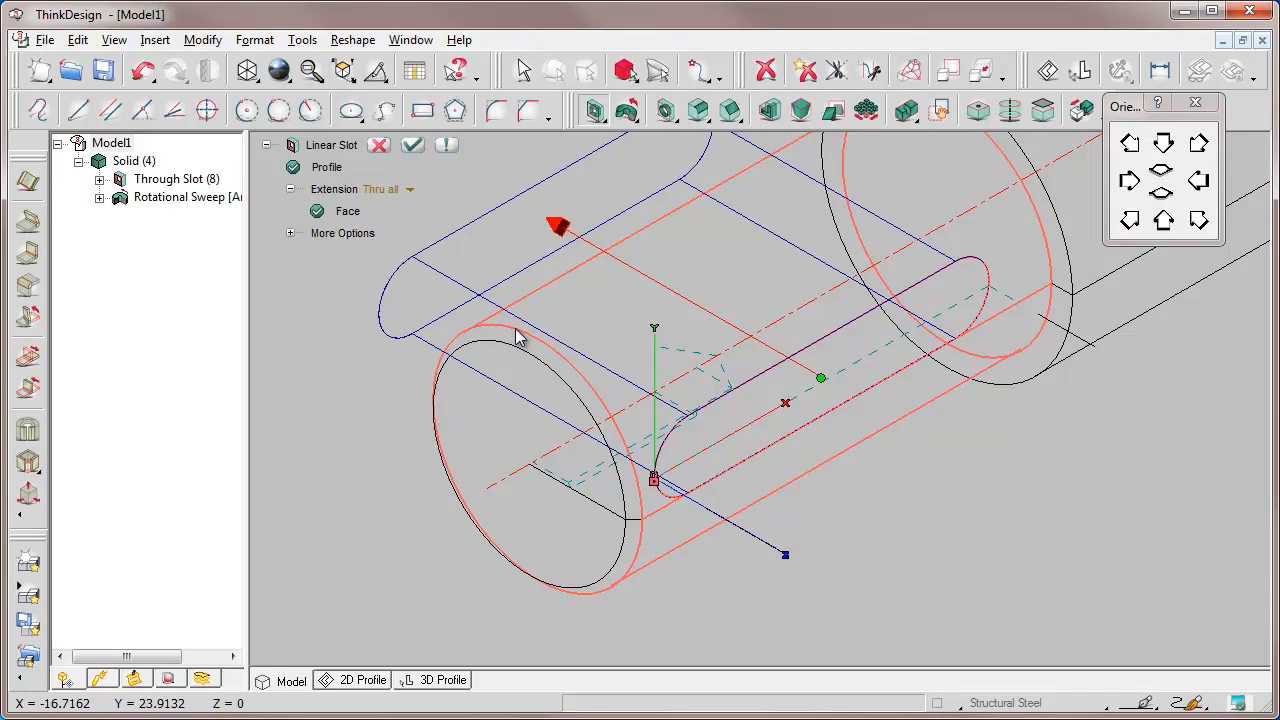
right_click(566, 233)
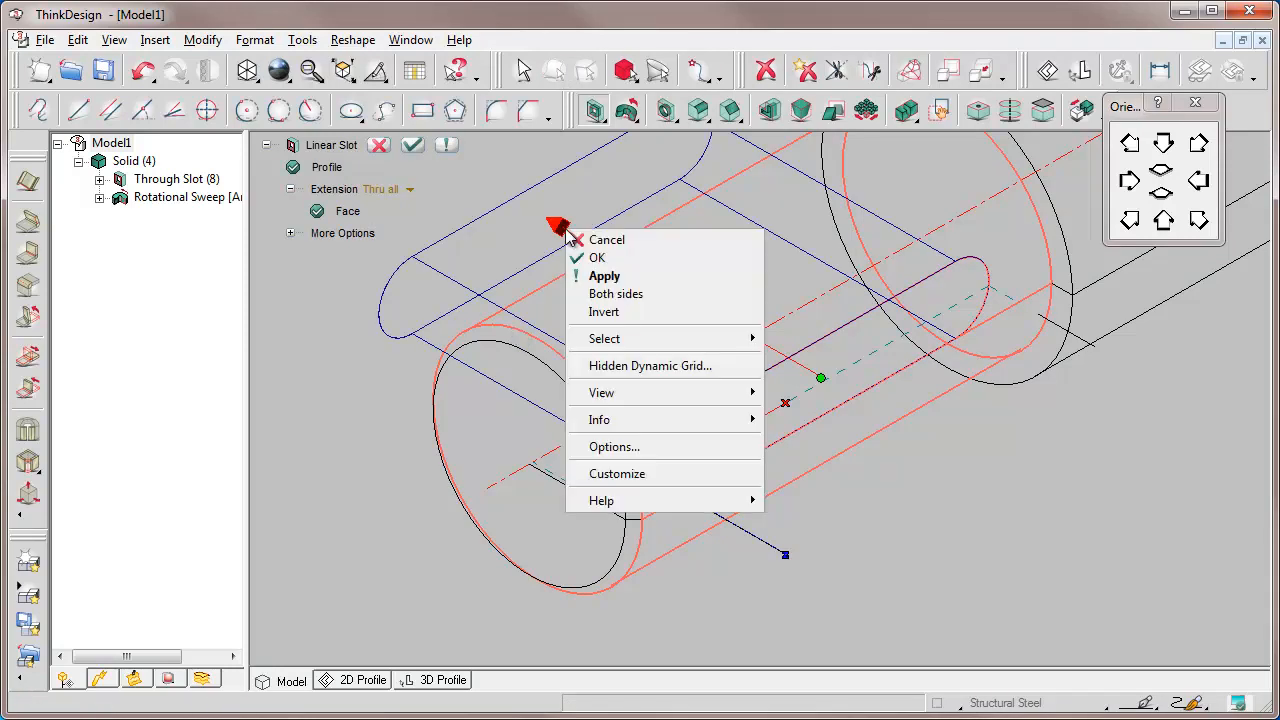
click(604, 312)
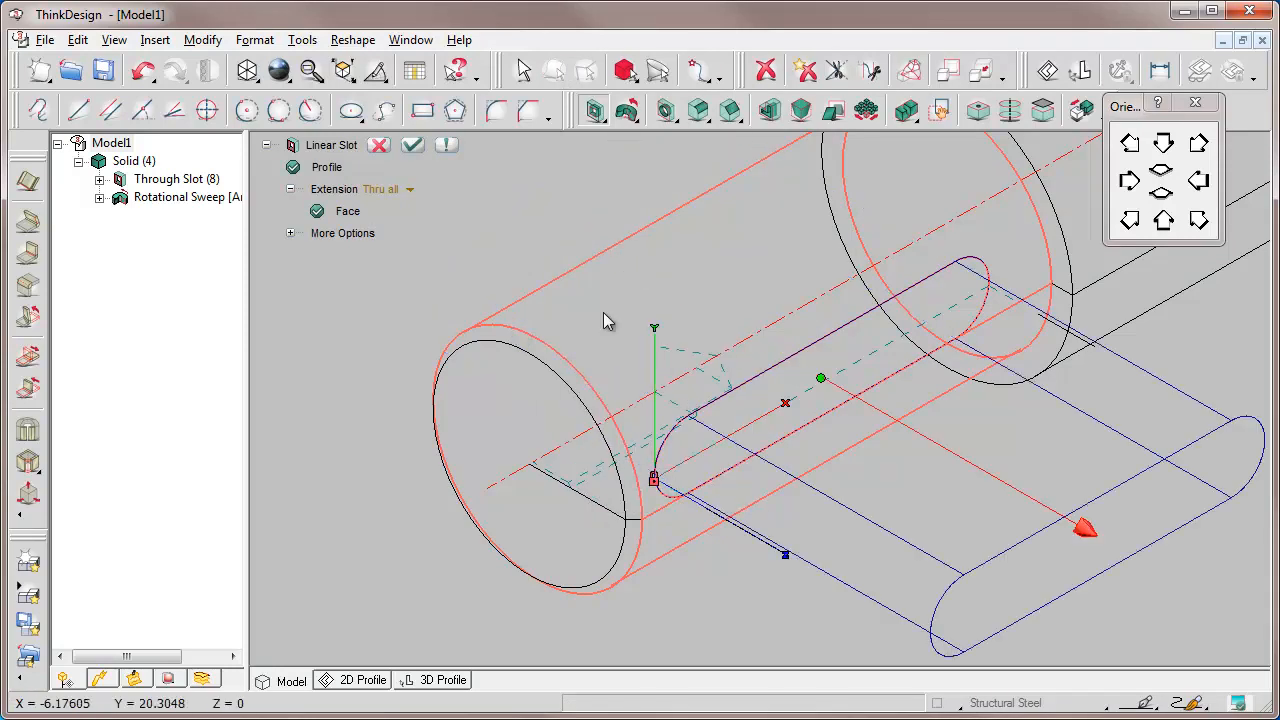
click(412, 145)
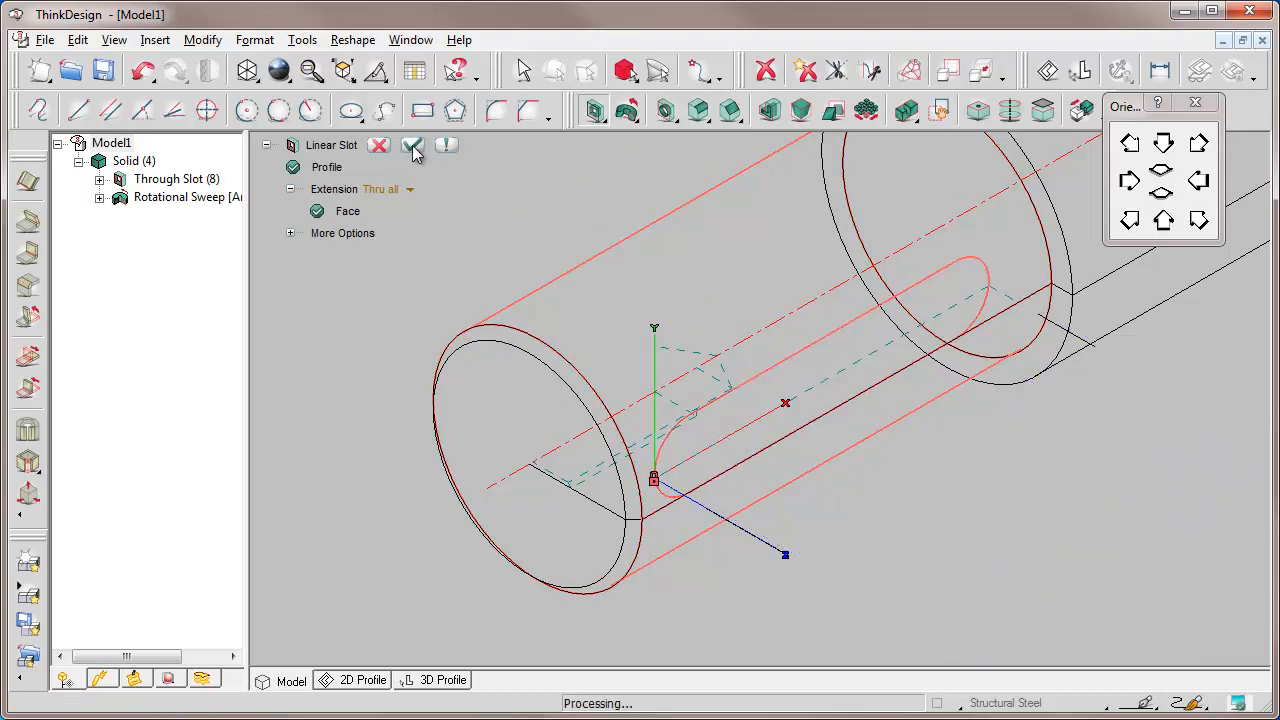
- Start a Hole for a screw with hole type Threaded, designation M 10 and a Blind extension
click(664, 110)
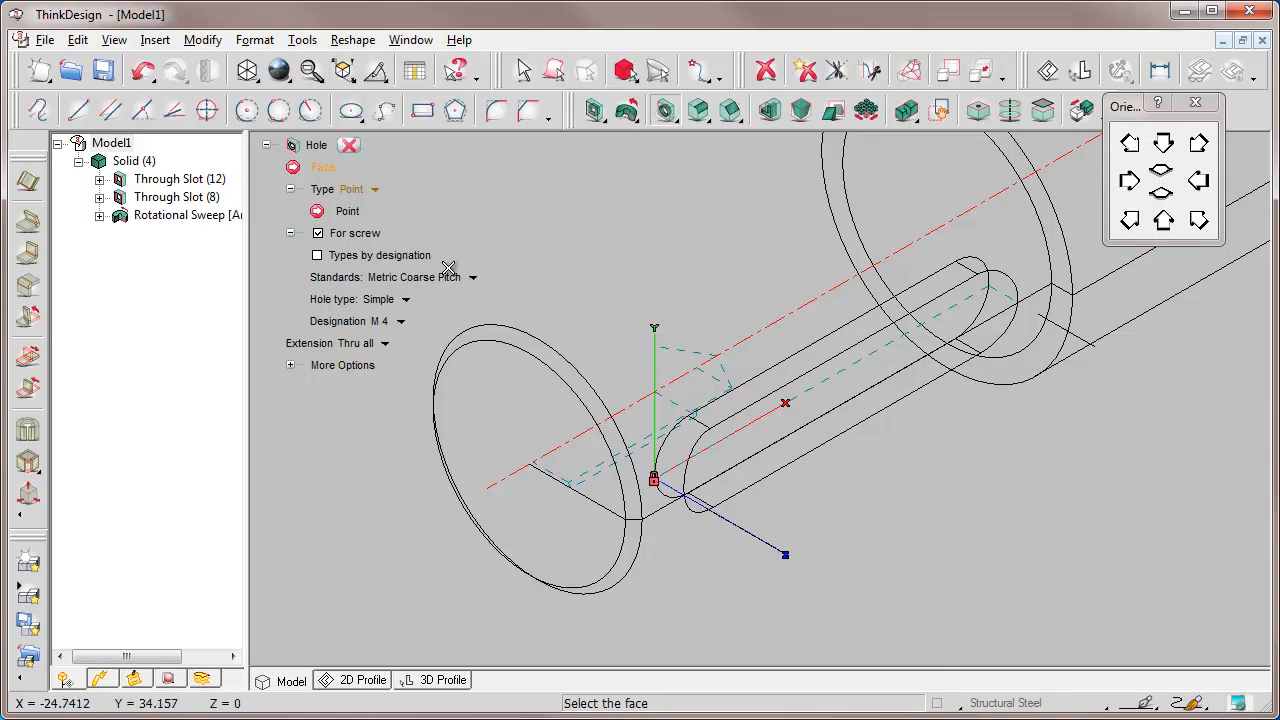
click(405, 300)
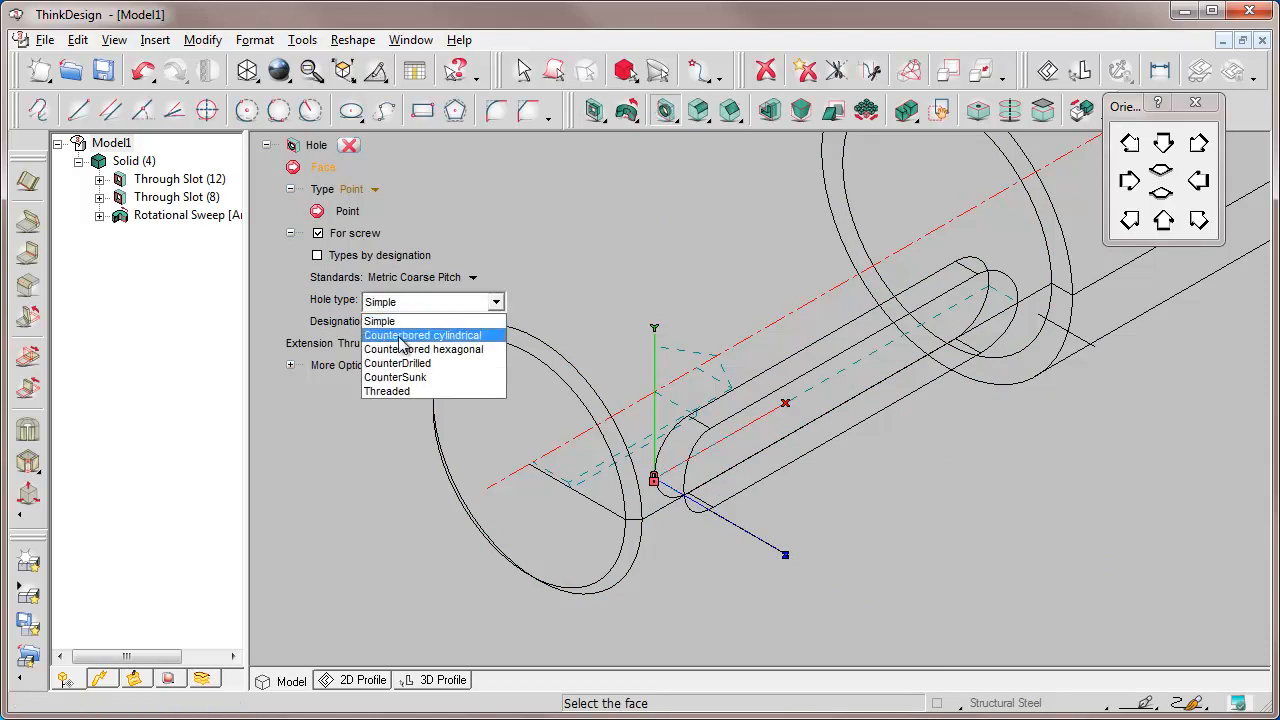
click(387, 391)
click(405, 323)
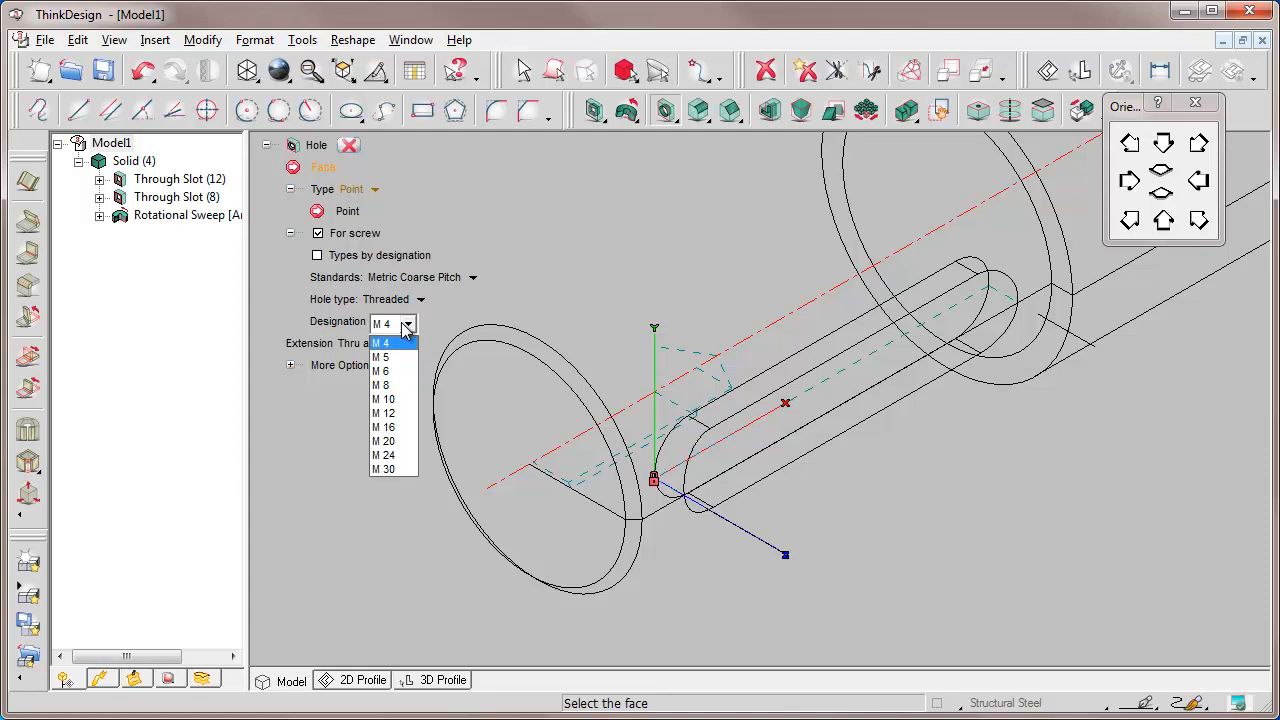
click(382, 399)
click(385, 345)
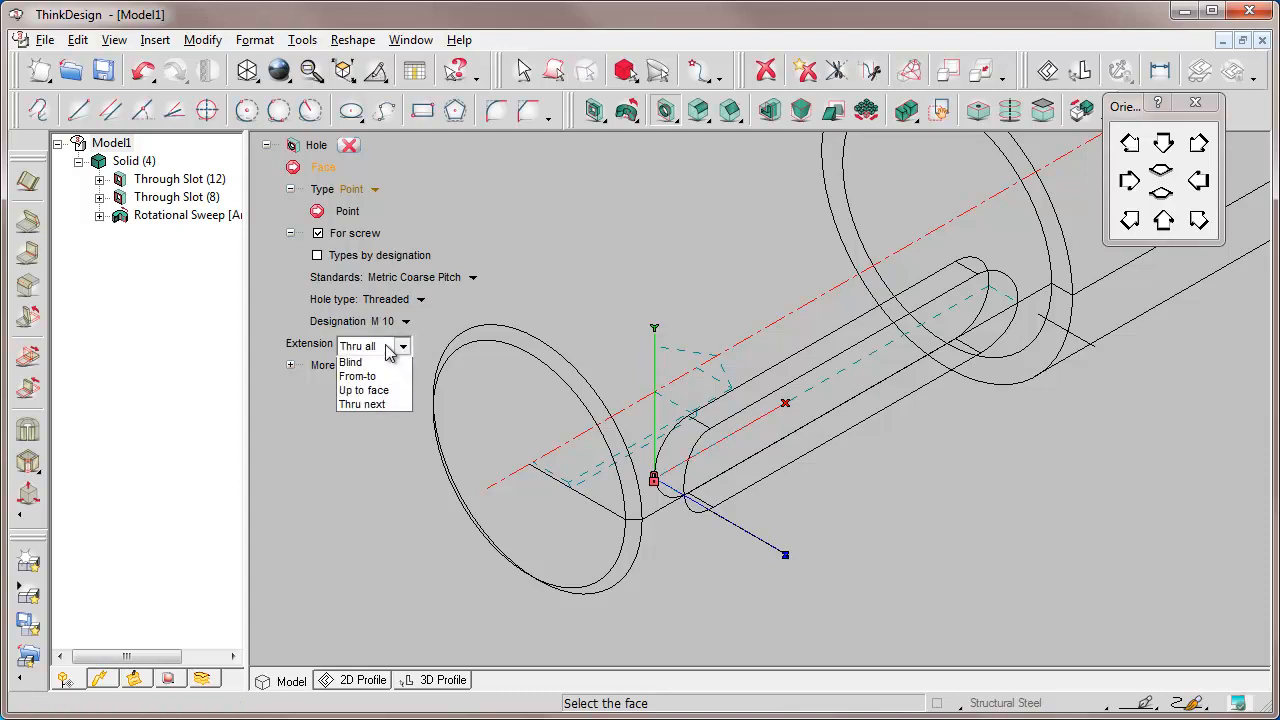
click(353, 380)
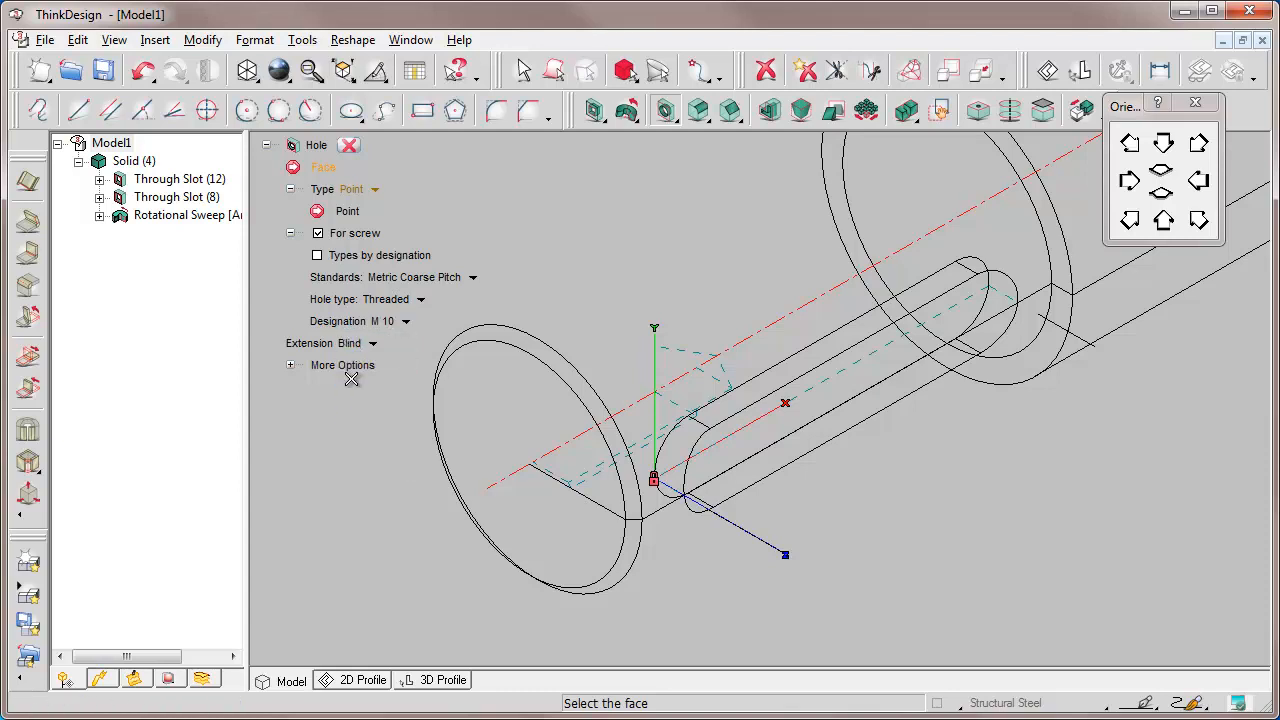
- Place the threaded hole on the flat end face beside the large keyway, centred on the arc center of its circular edge
click(554, 372)
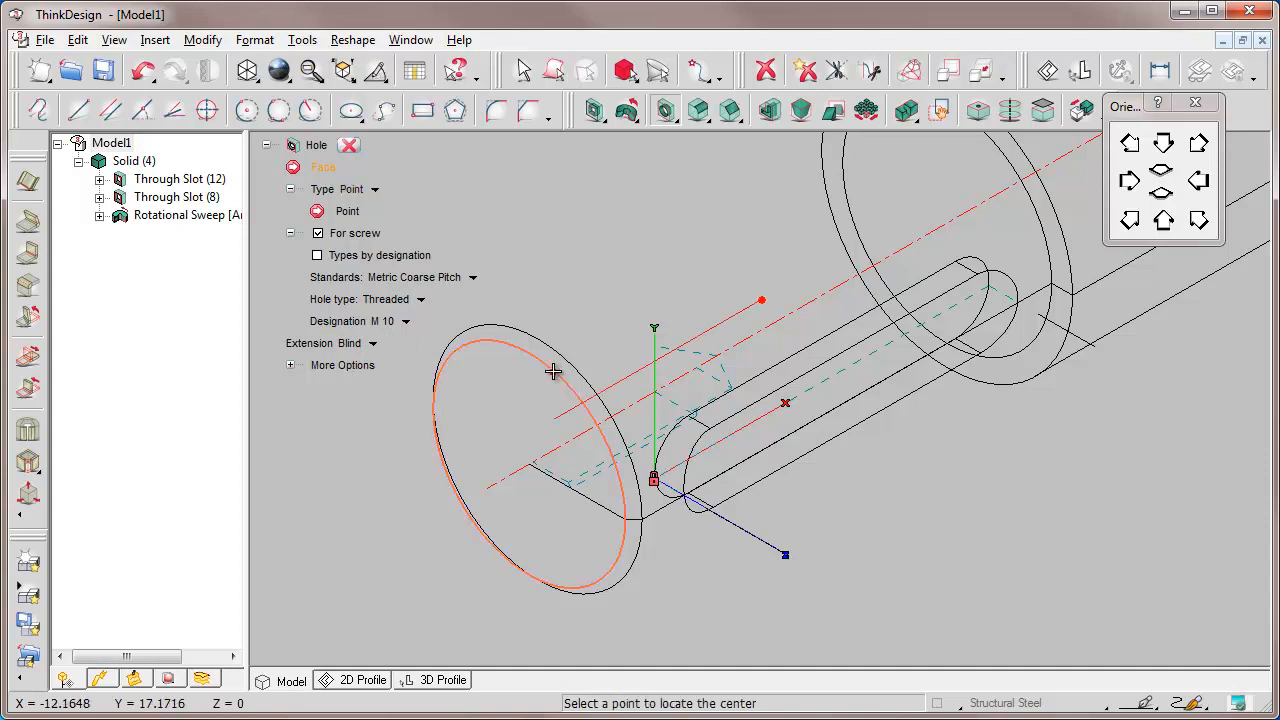
click(553, 372)
click(712, 74)
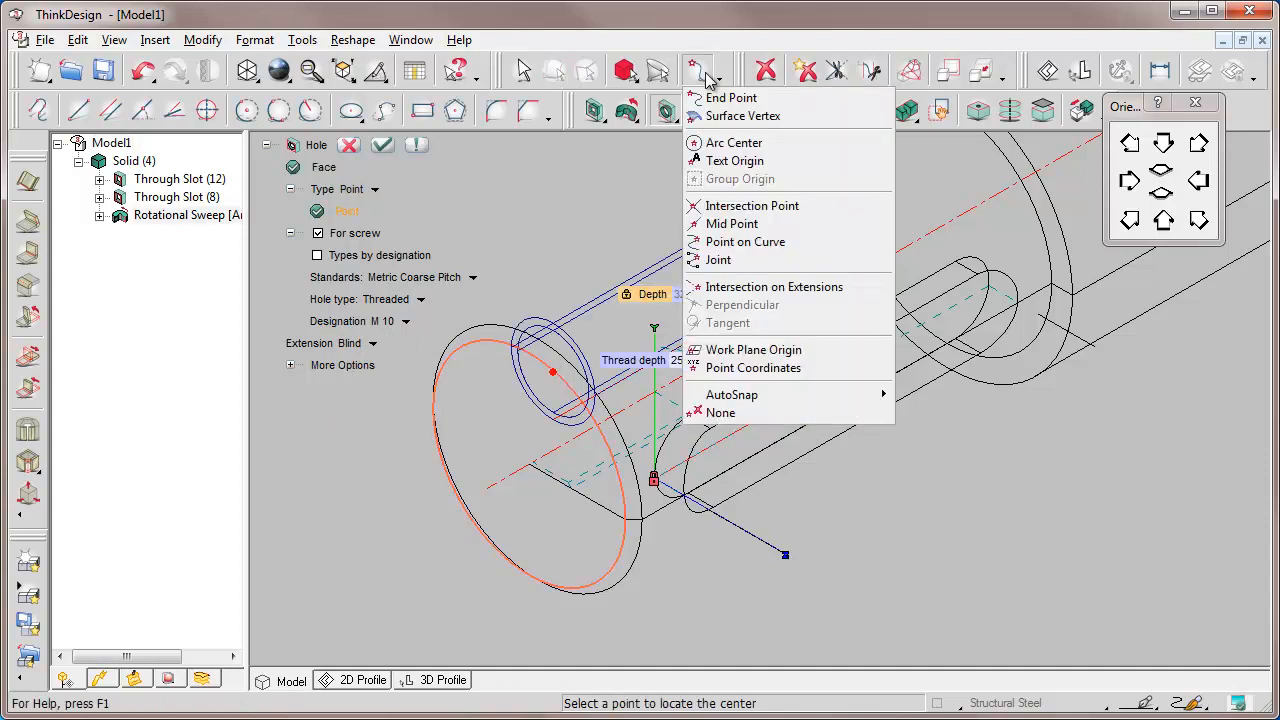
click(722, 143)
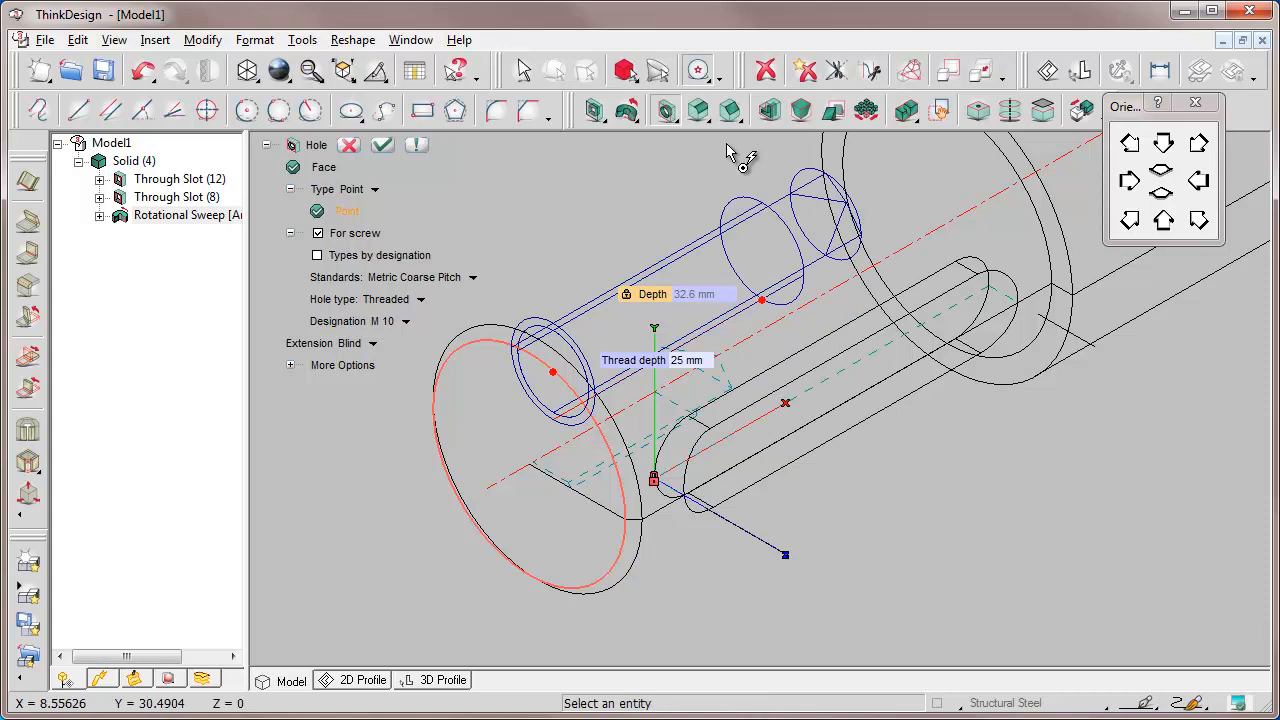
click(599, 586)
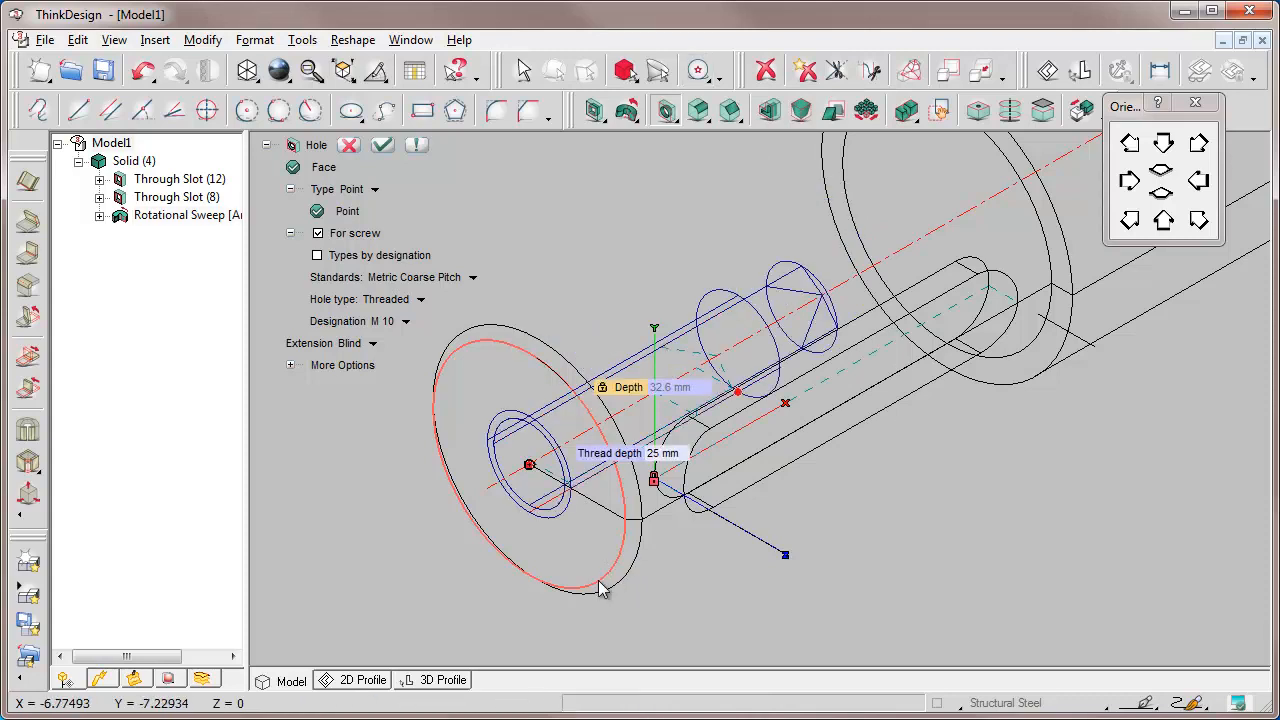
- Set the hole's thread depth to about 15.4 mm and its depth to 20 mm, and apply the hole
drag(737, 391, 698, 412)
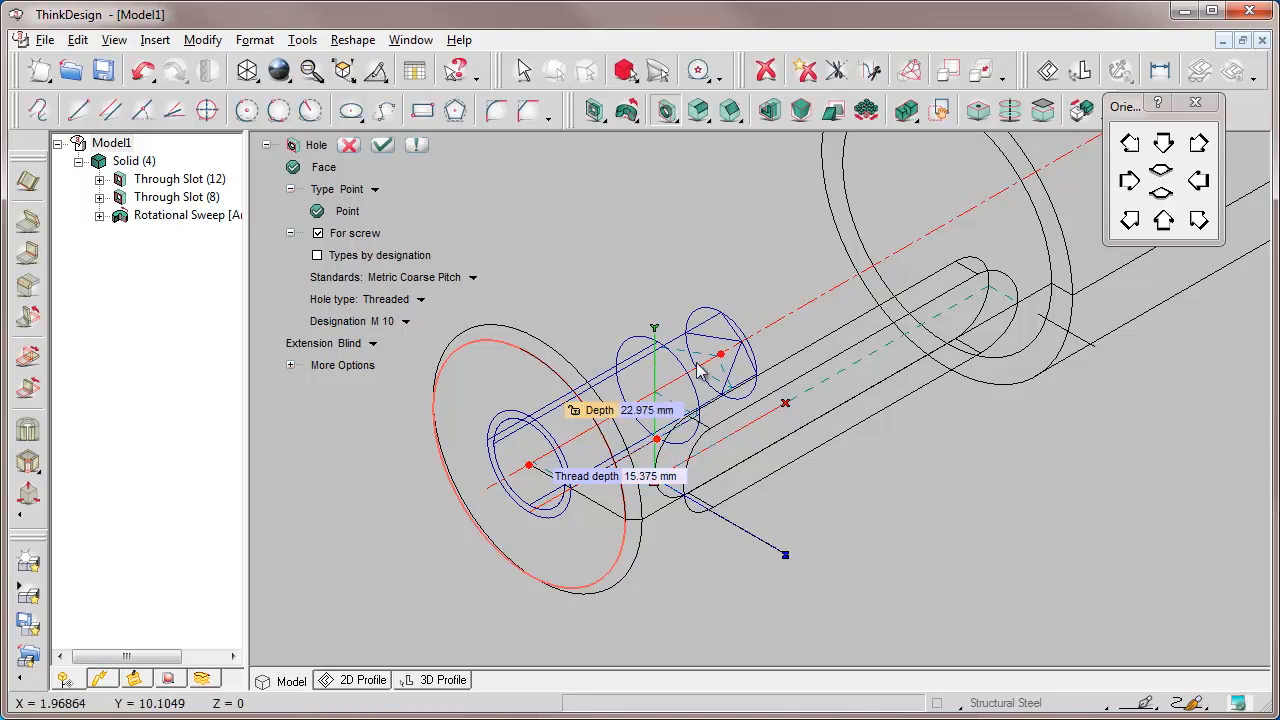
drag(722, 354, 699, 366)
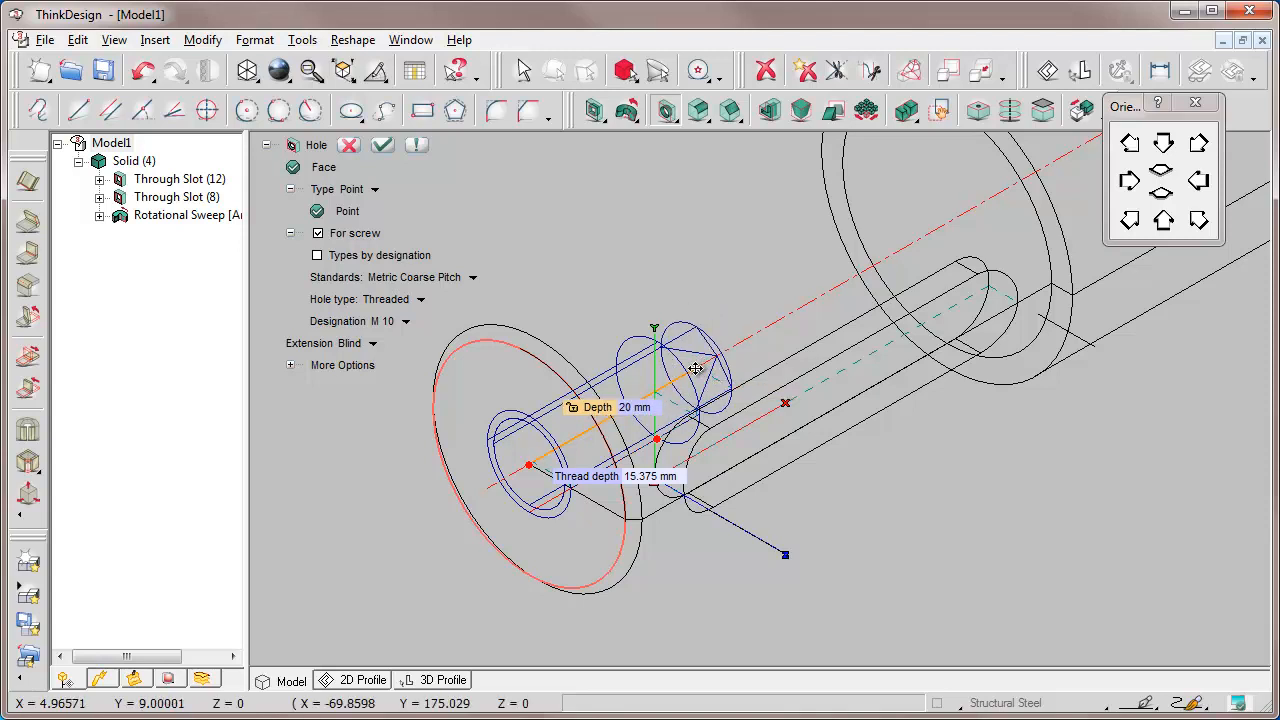
click(383, 145)
- Display the model as Shaded View + Boundaries and fit the whole shaft in the view
click(252, 74)
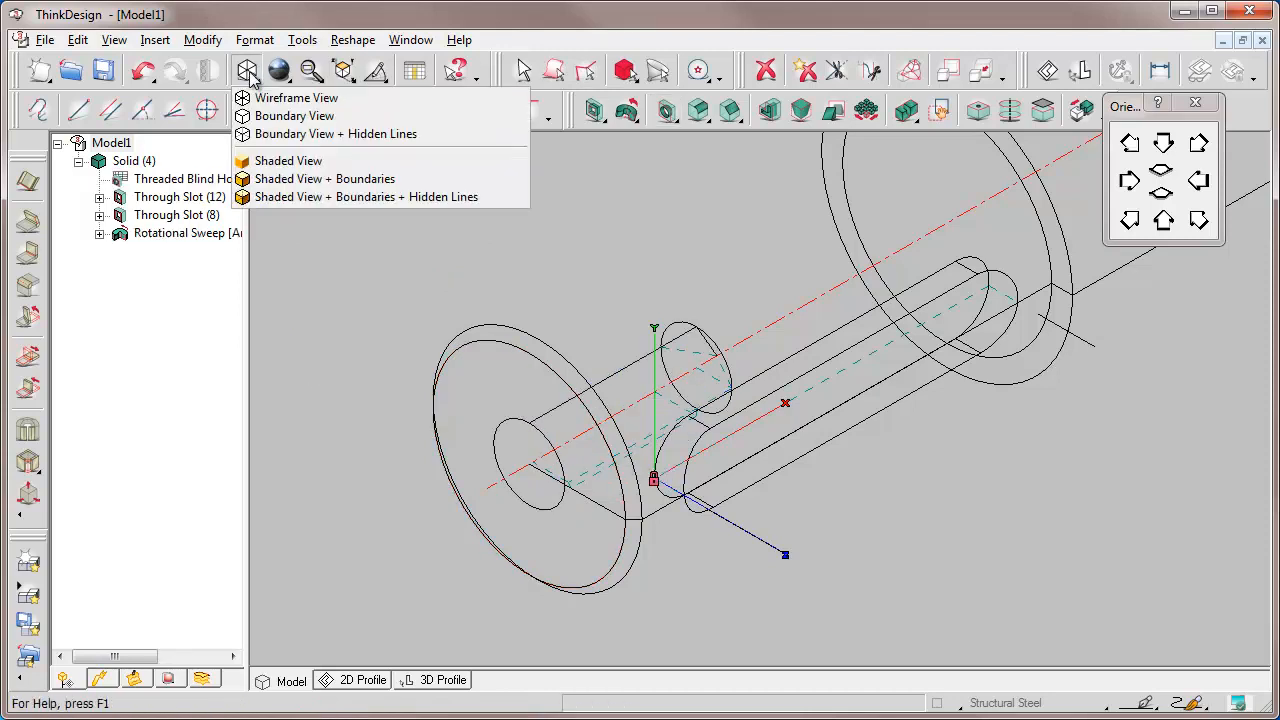
click(317, 178)
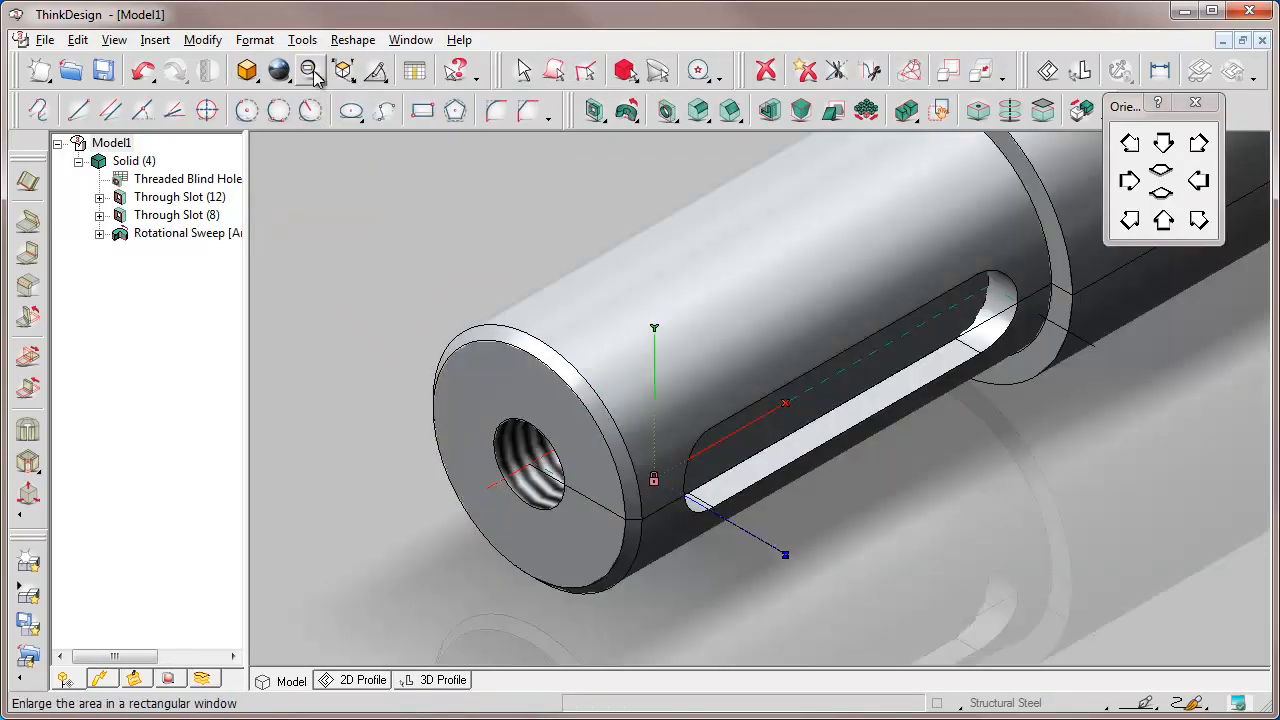
click(311, 71)
click(336, 125)
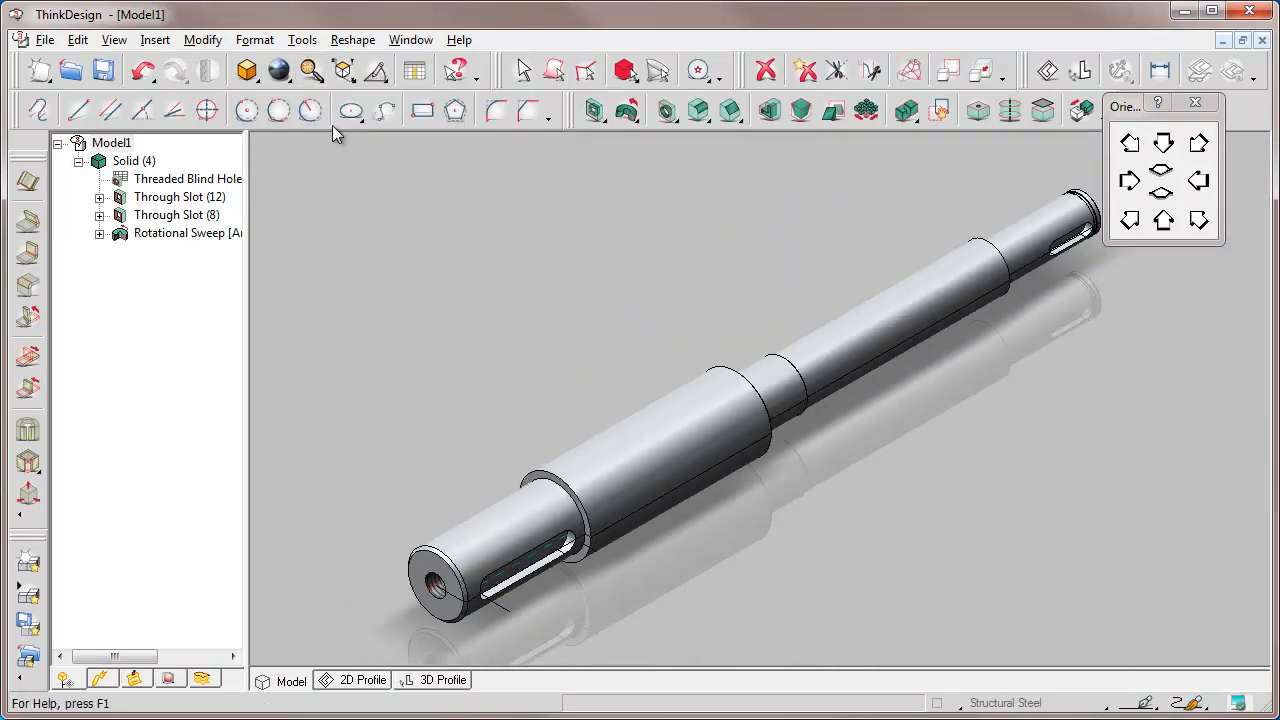
- Select all entities except solids using the selection filter and hide them, leaving only the shaft solid displayed
click(657, 71)
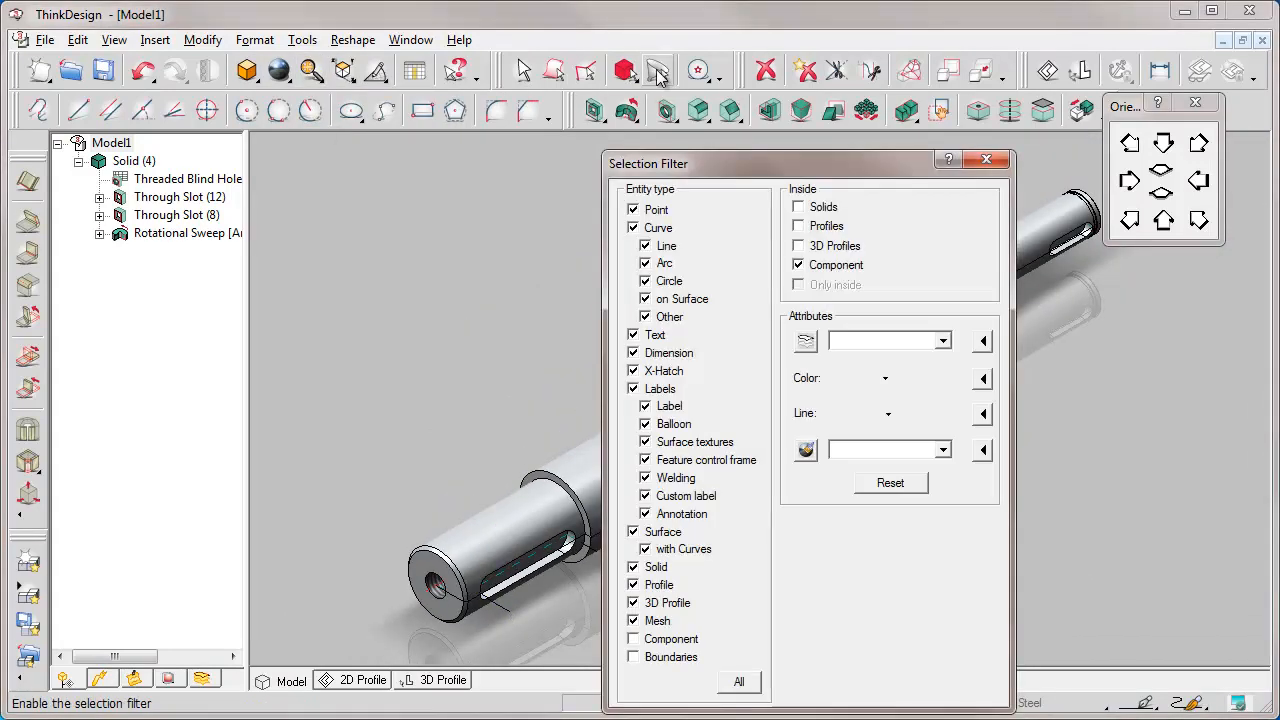
click(739, 682)
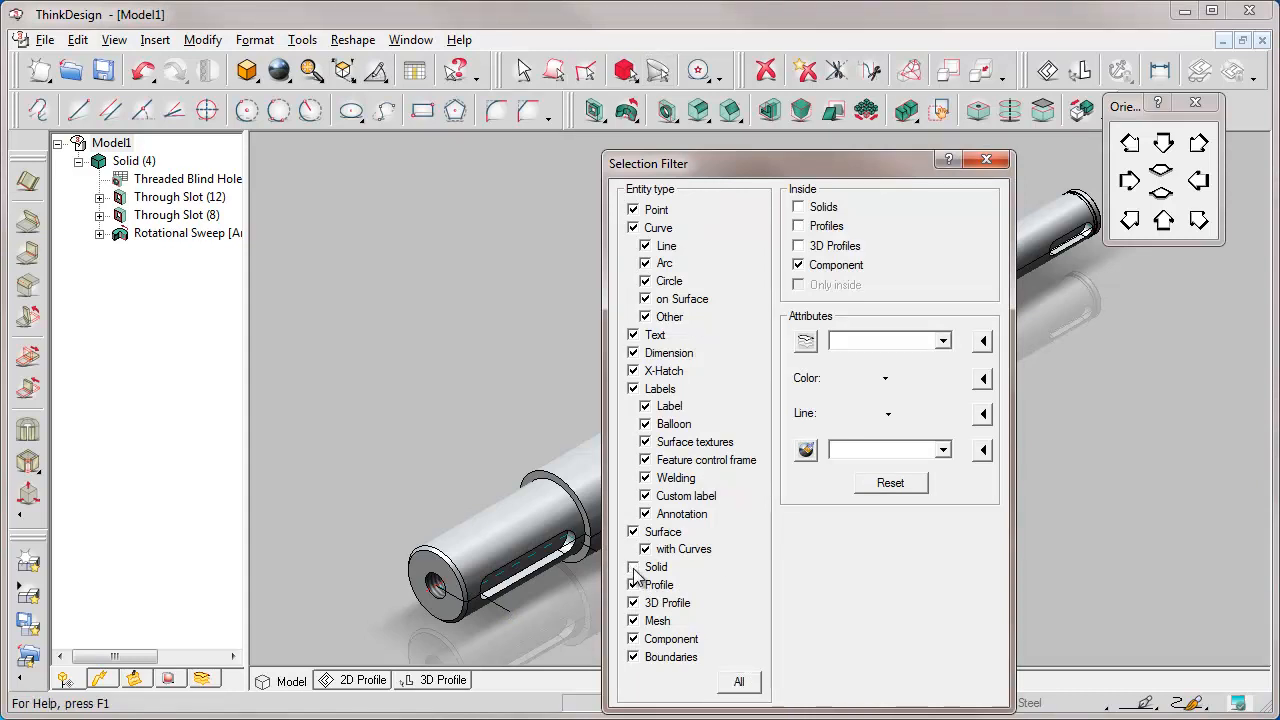
click(555, 72)
click(114, 40)
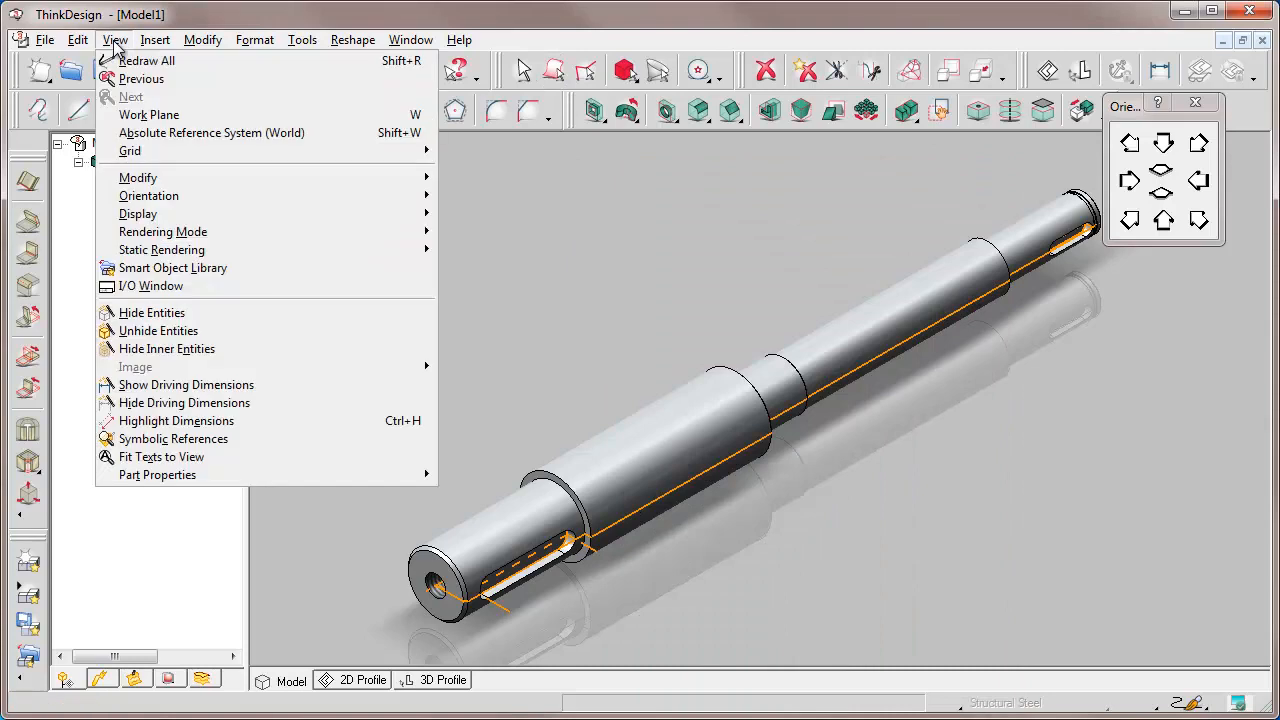
click(146, 313)
- Save the model as shaft.e3 in the e-learning folder
click(45, 41)
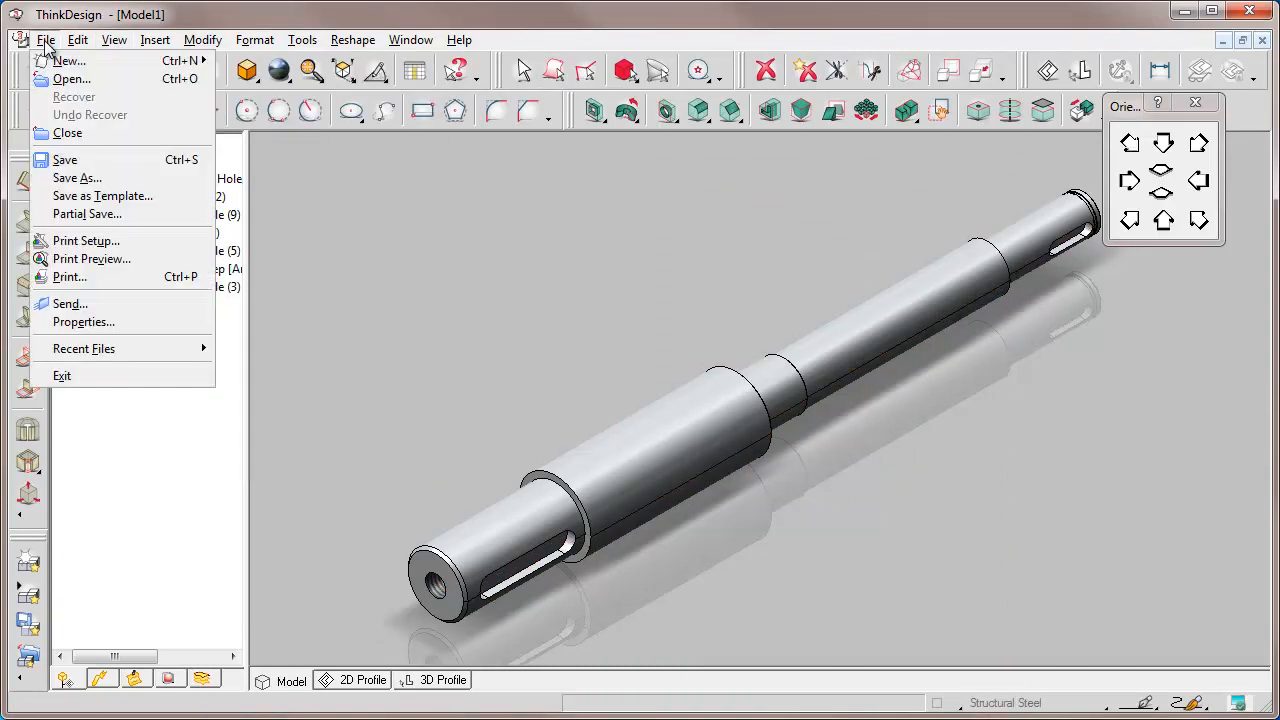
click(86, 180)
text(shaft.e3)
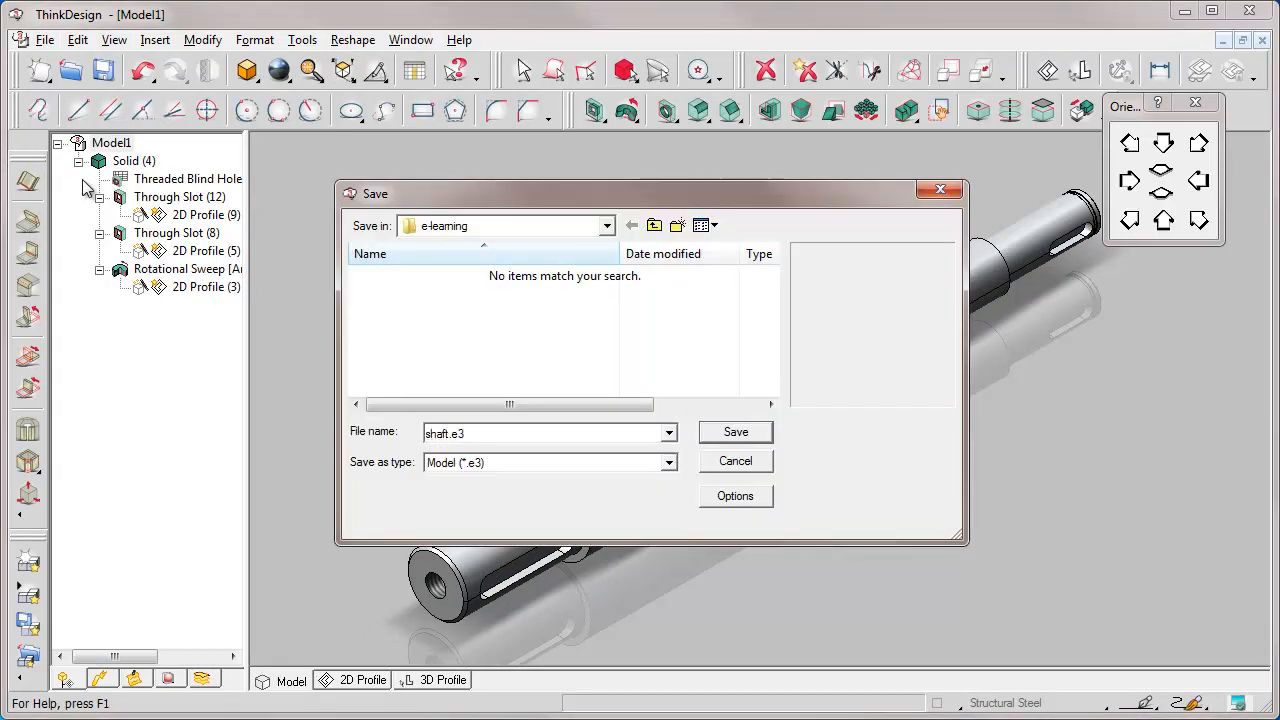
click(737, 435)
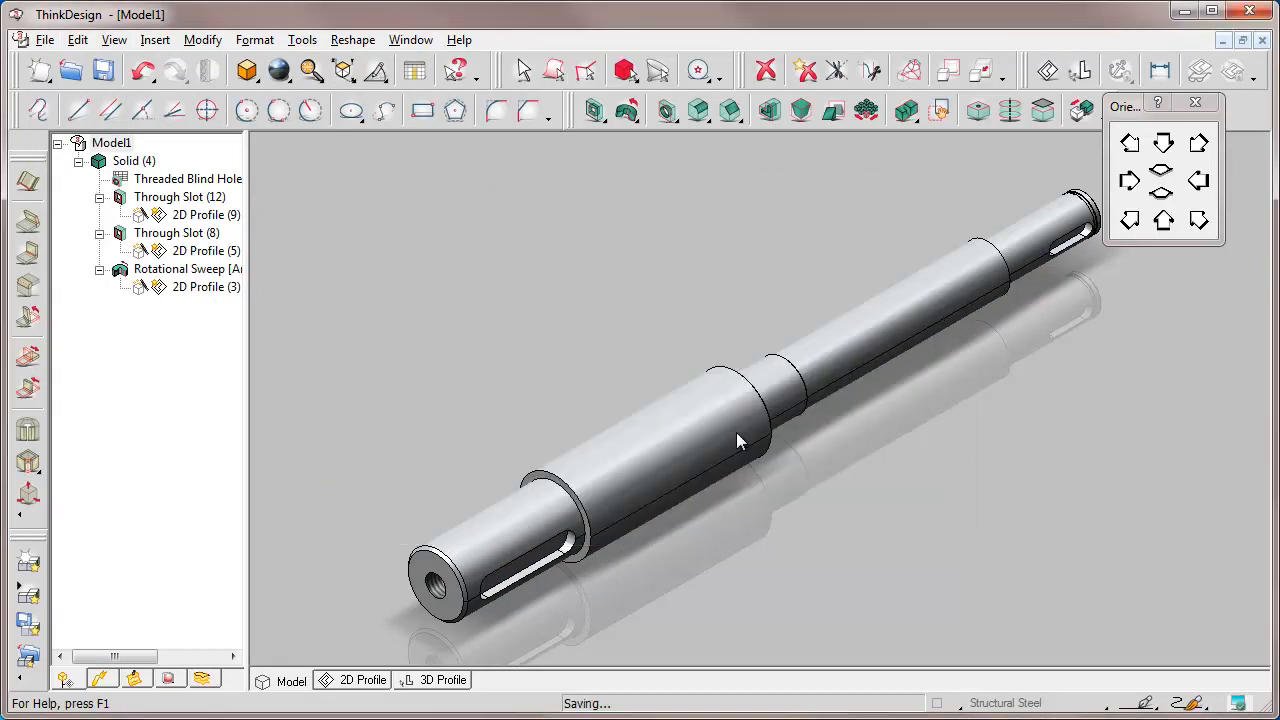
- Close the orientation palette, the shaft.e3 model and the shaft.e2 drawing, without saving the drawing's changes
click(1196, 105)
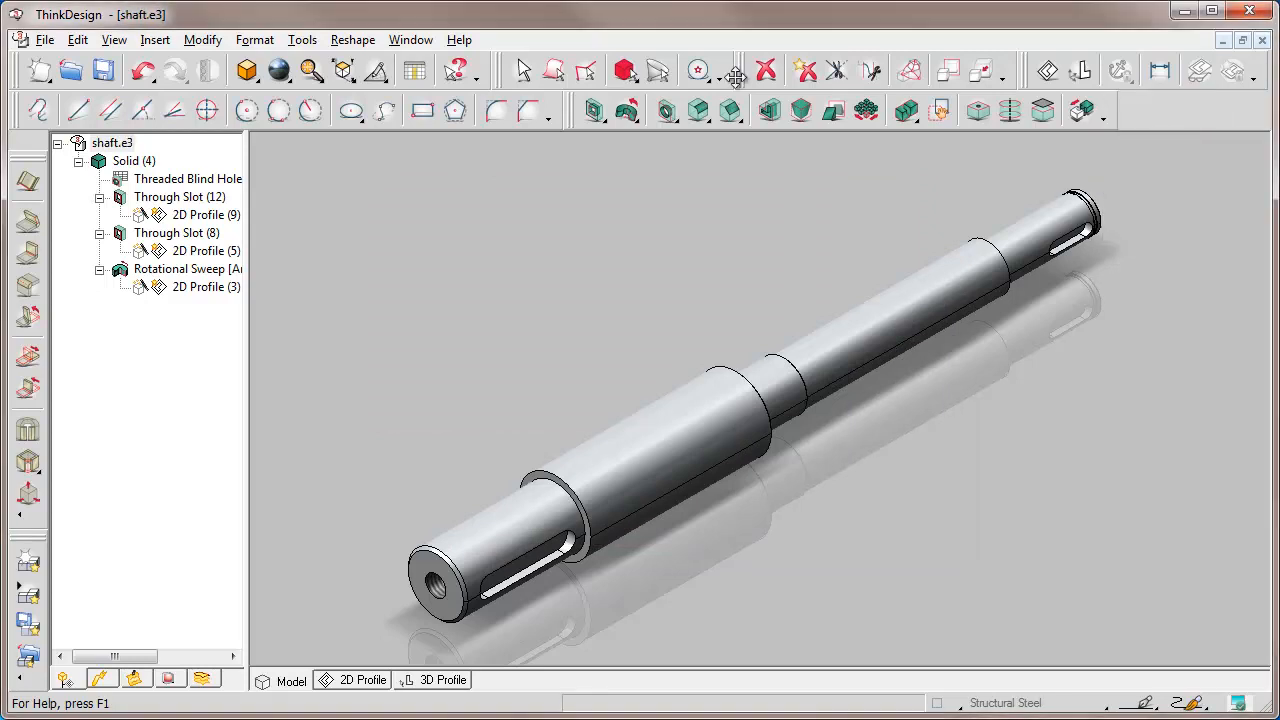
click(45, 41)
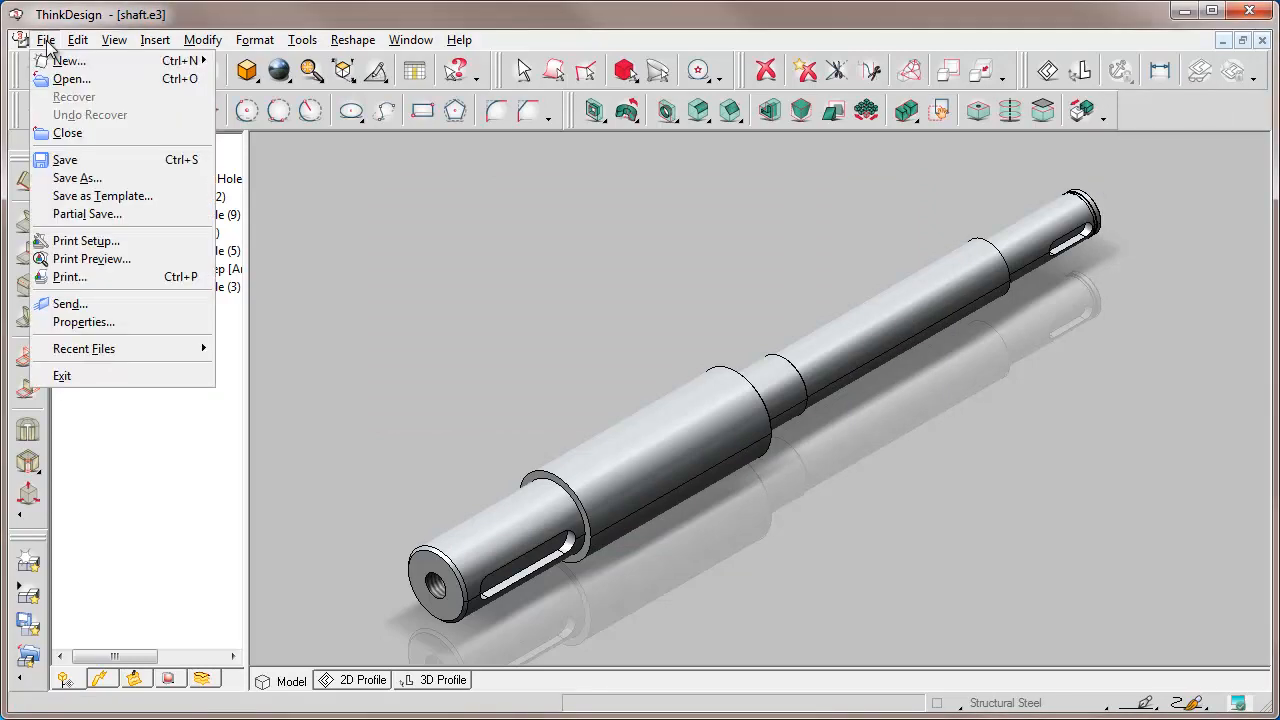
click(65, 132)
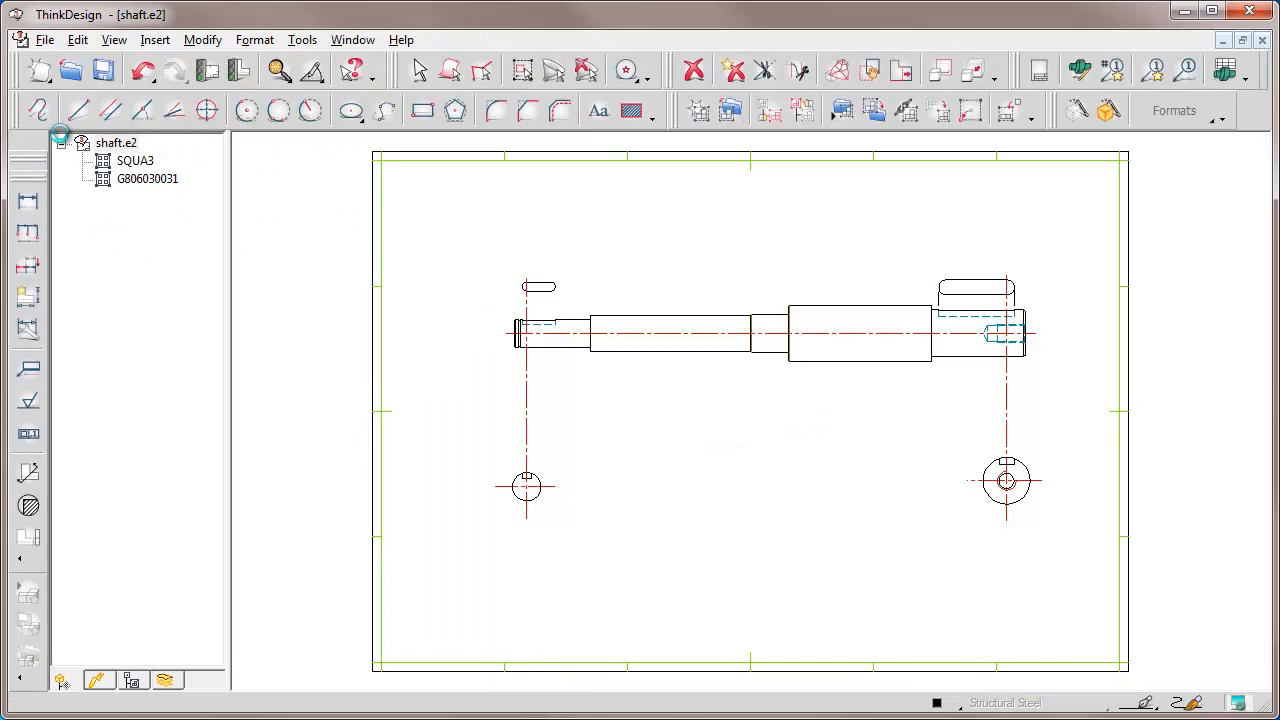
click(1263, 41)
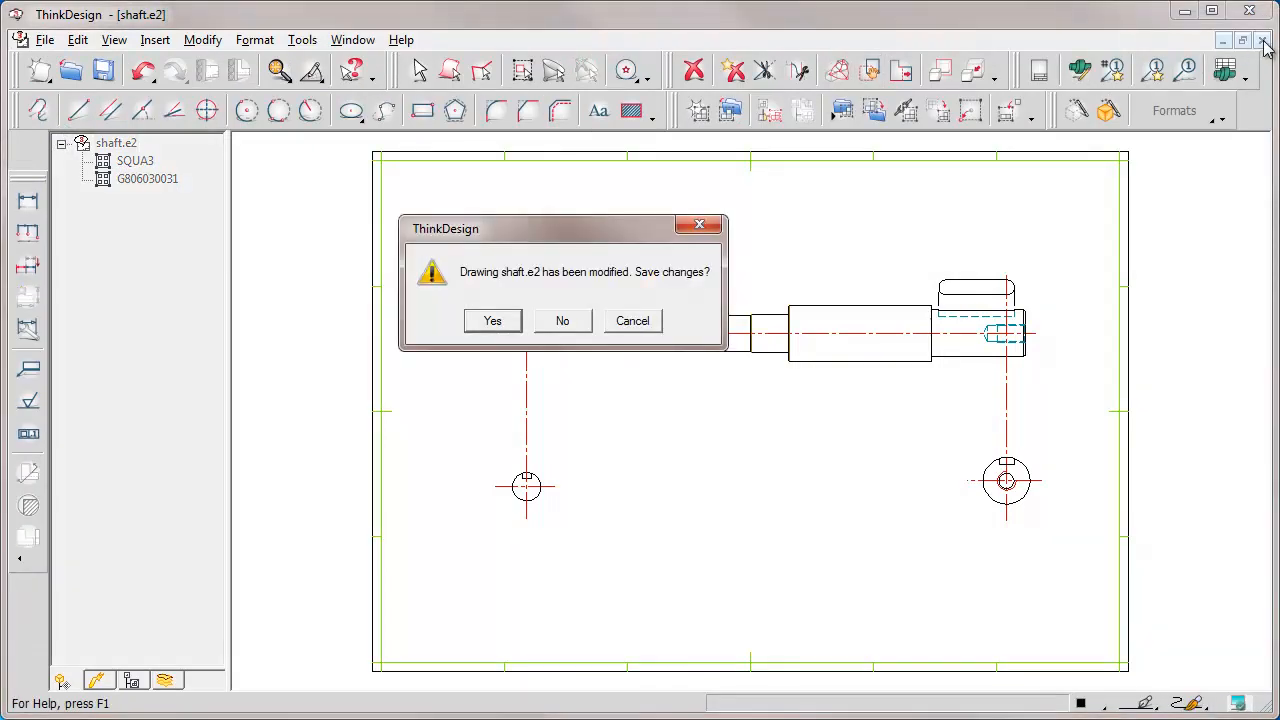
click(563, 321)
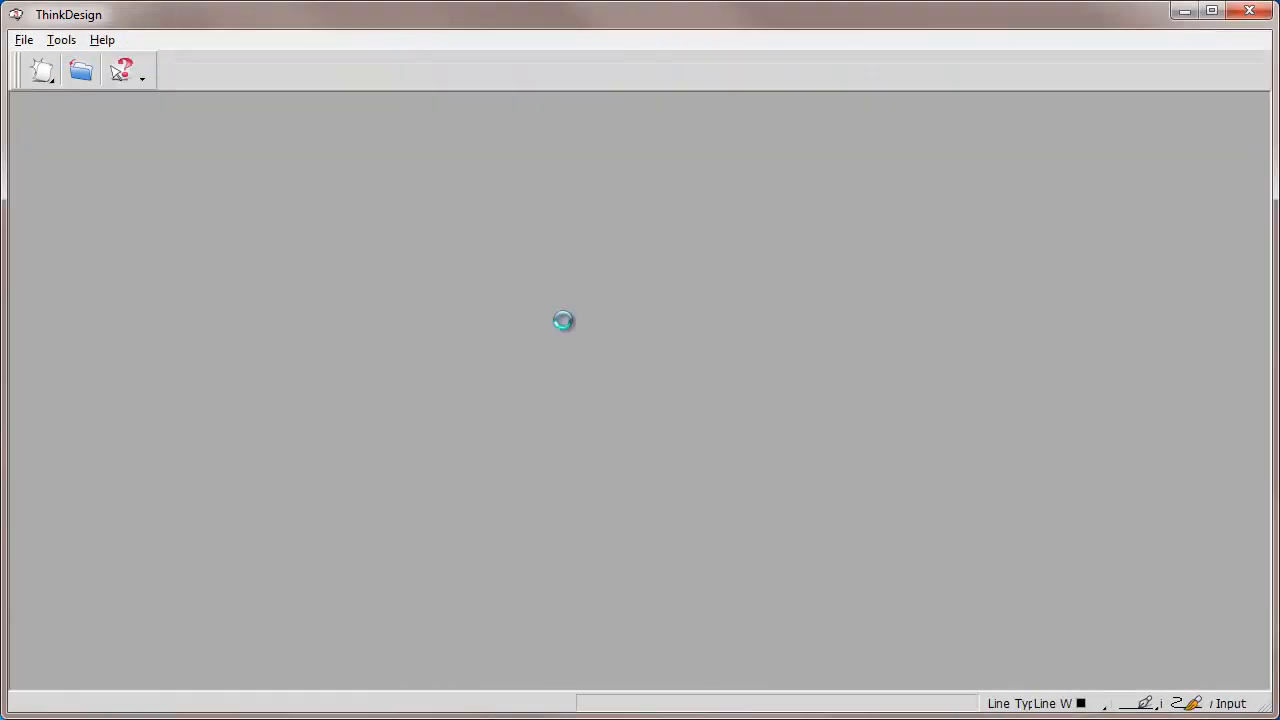